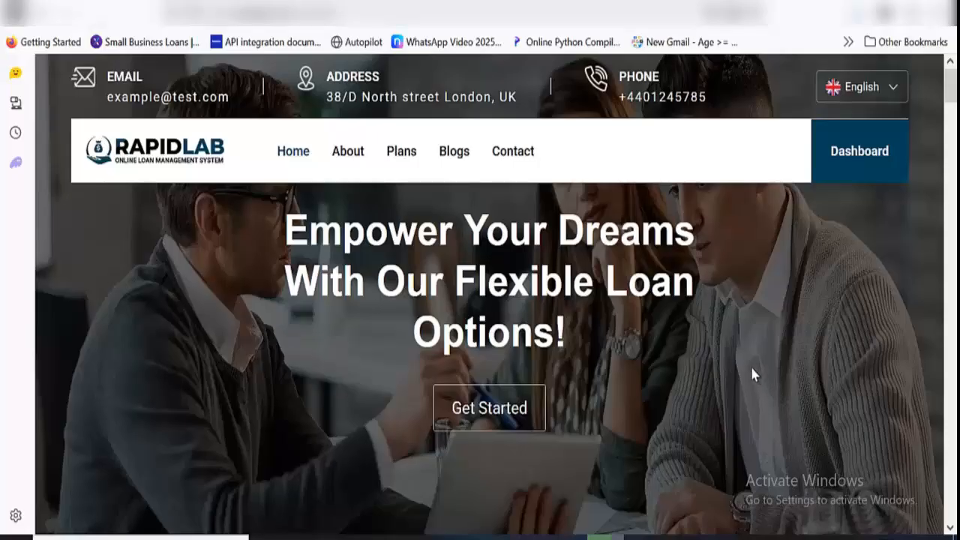
# Look through the homepage's partner logos, About, Feature and loan plan sections
pyautogui.scroll(-6, 751, 373)
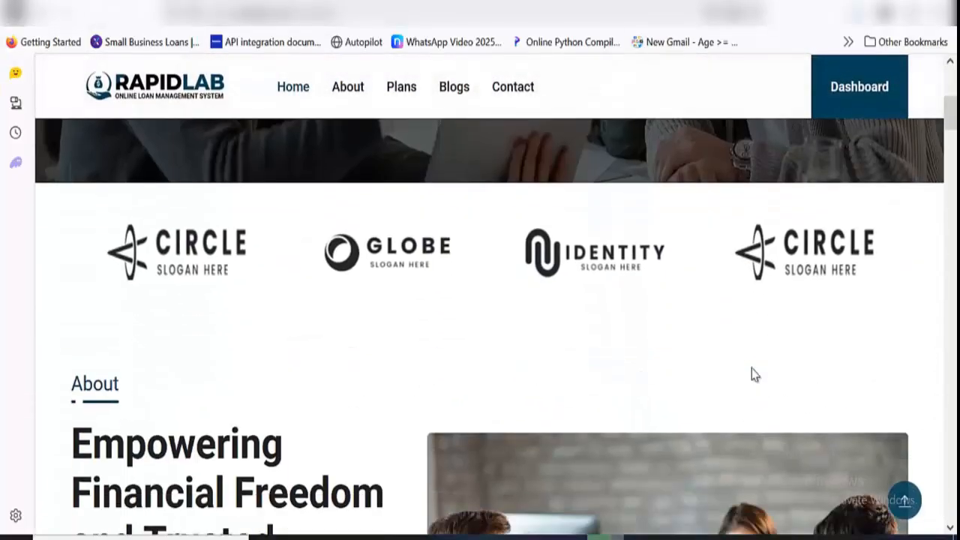
pyautogui.scroll(-15, 754, 375)
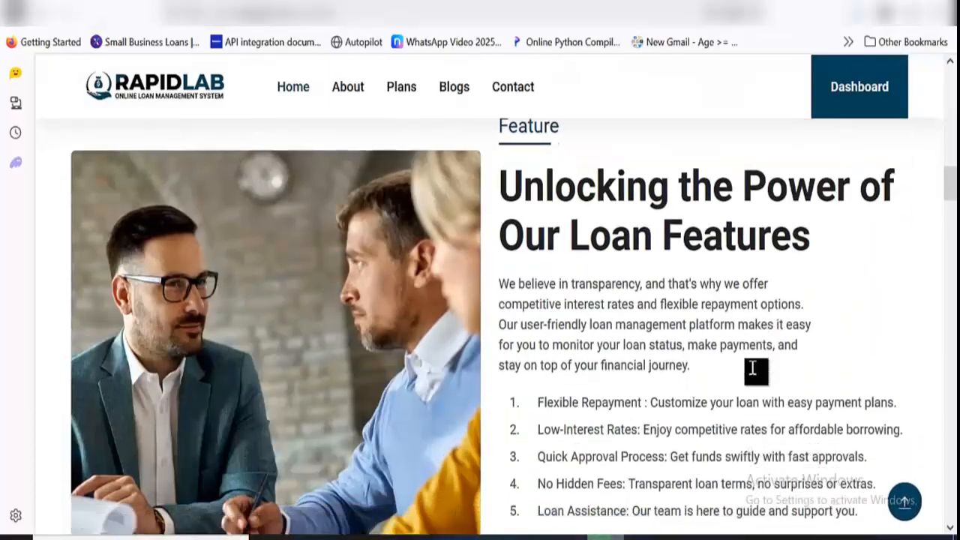
pyautogui.scroll(-12, 752, 369)
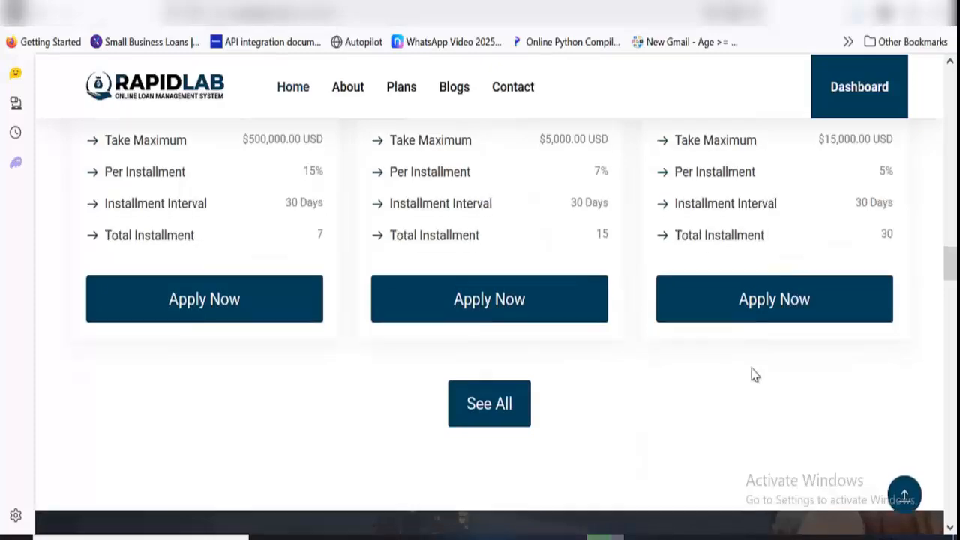
pyautogui.scroll(20, 751, 368)
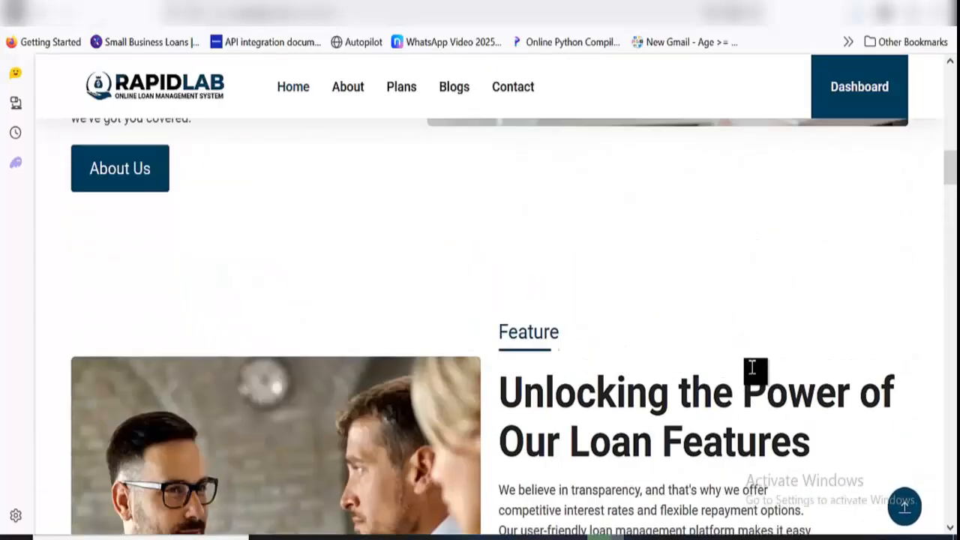
pyautogui.scroll(10, 751, 367)
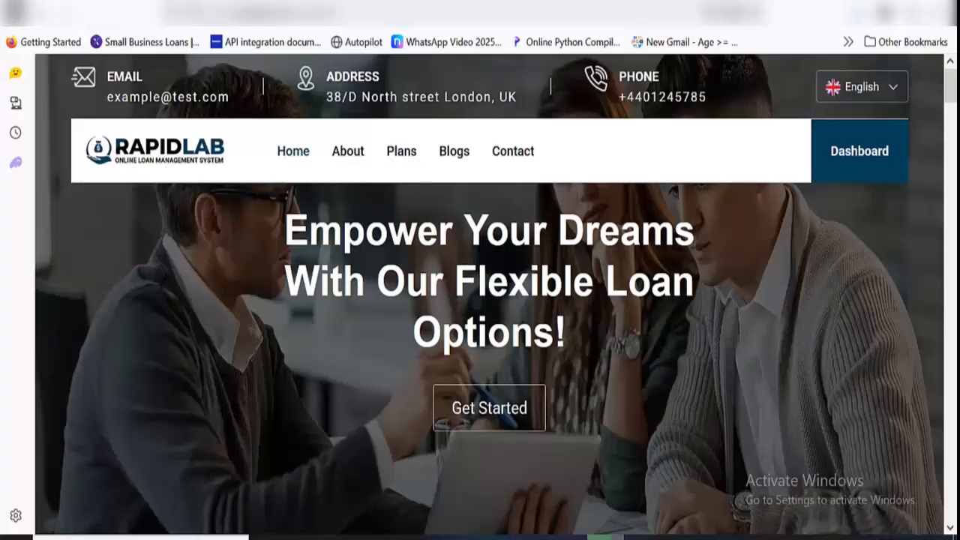
# Switch to the user dashboard and review the deposit, withdrawal and total loan summaries and the running loans table
pyautogui.click(116, 1)
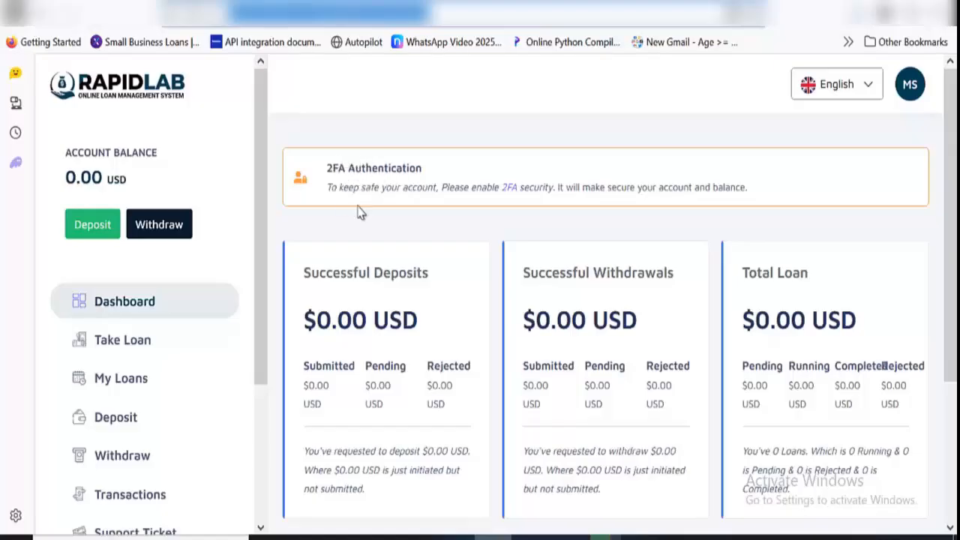
pyautogui.scroll(-1, 402, 258)
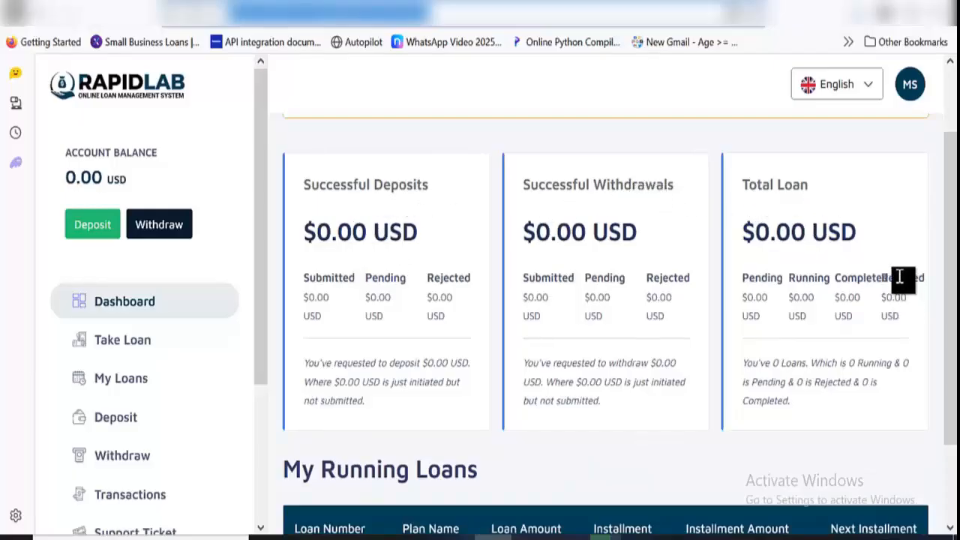
pyautogui.scroll(-2, 553, 312)
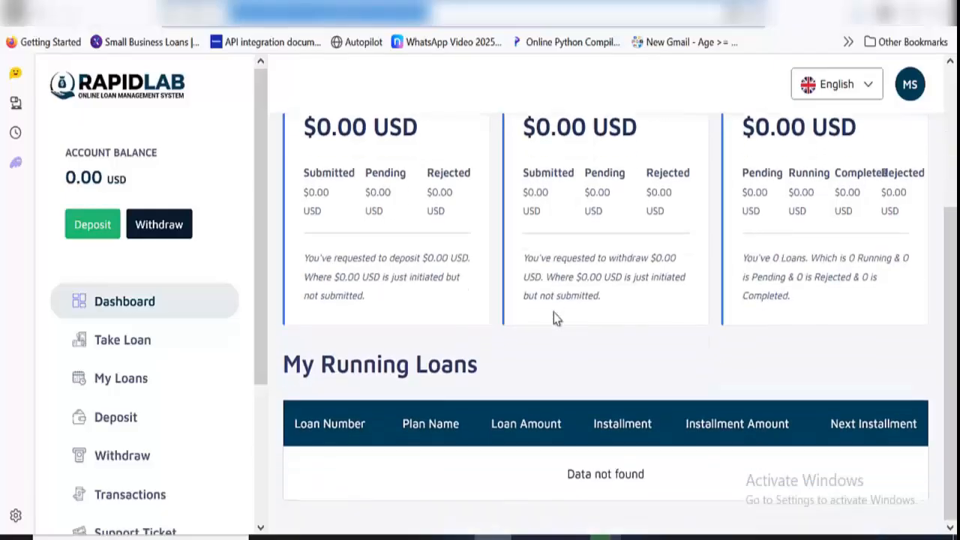
pyautogui.scroll(1, 449, 384)
pyautogui.scroll(2, 573, 444)
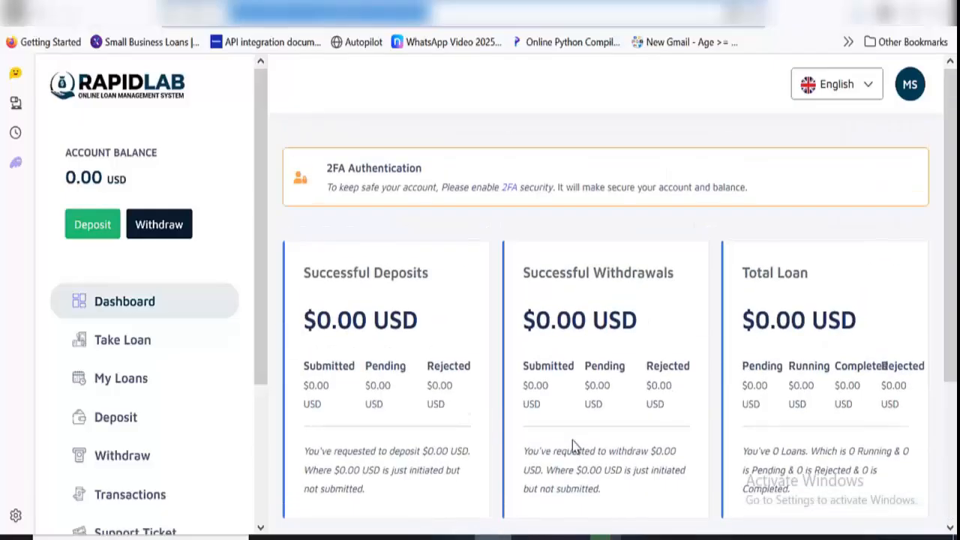
pyautogui.scroll(-2, 643, 470)
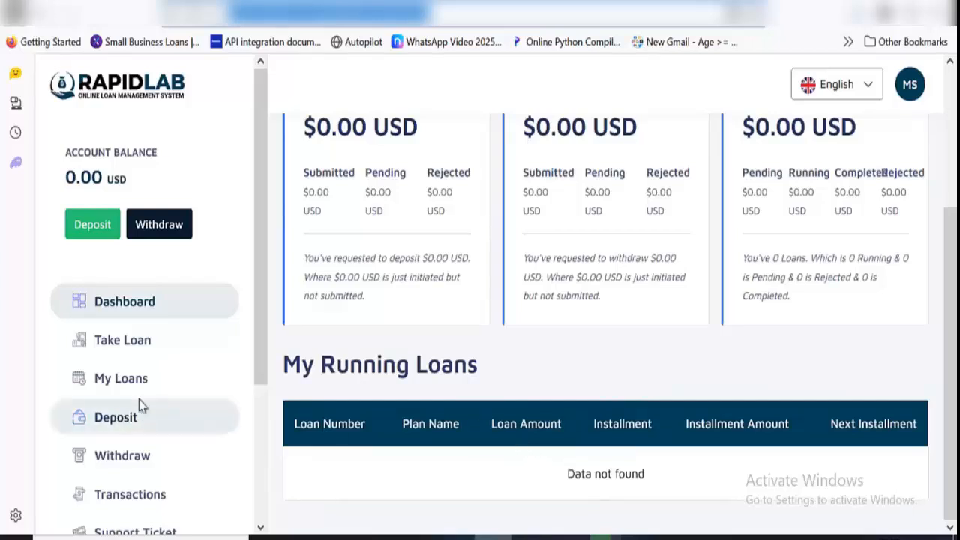
# Open the loan plans for taking a loan and compare the terms of the three Land plans
pyautogui.click(156, 346)
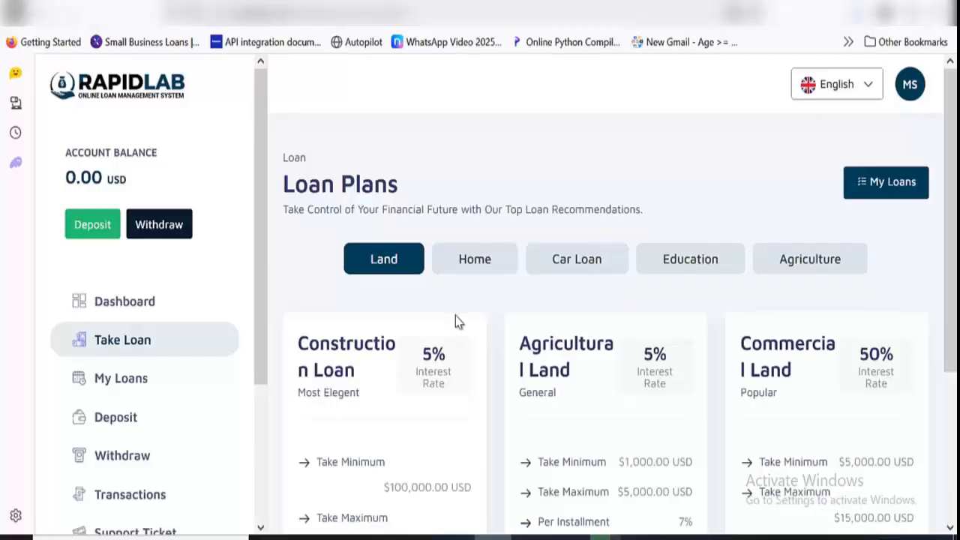
pyautogui.scroll(-1, 455, 316)
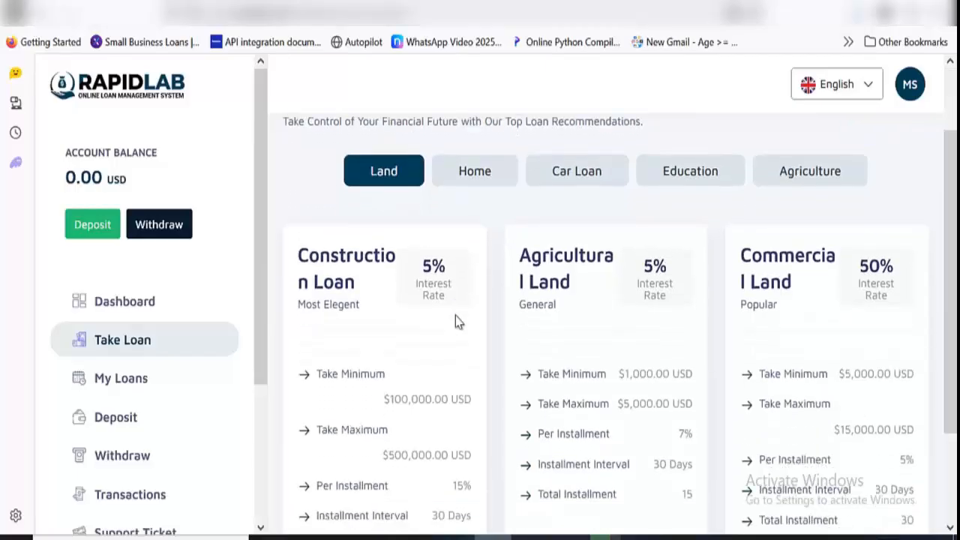
pyautogui.scroll(-1, 455, 315)
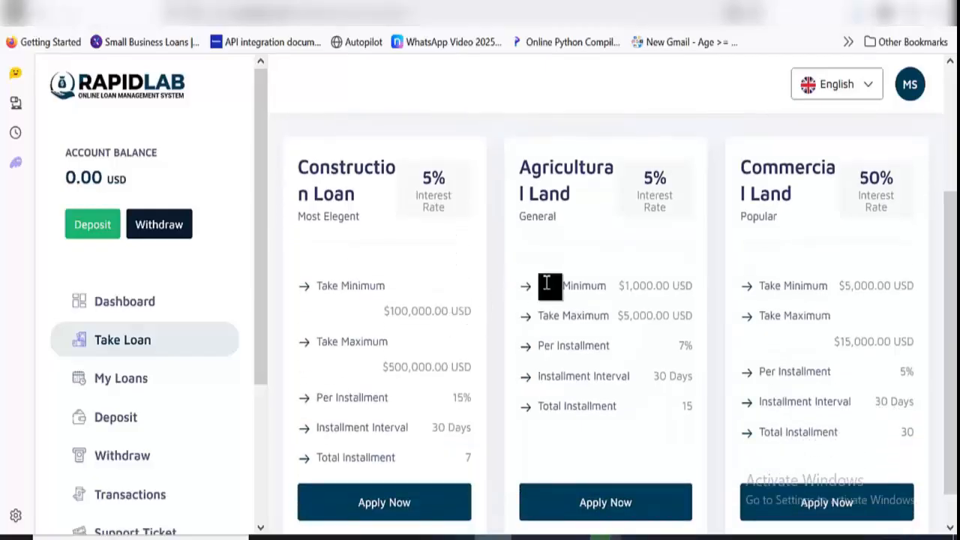
pyautogui.scroll(-1, 775, 276)
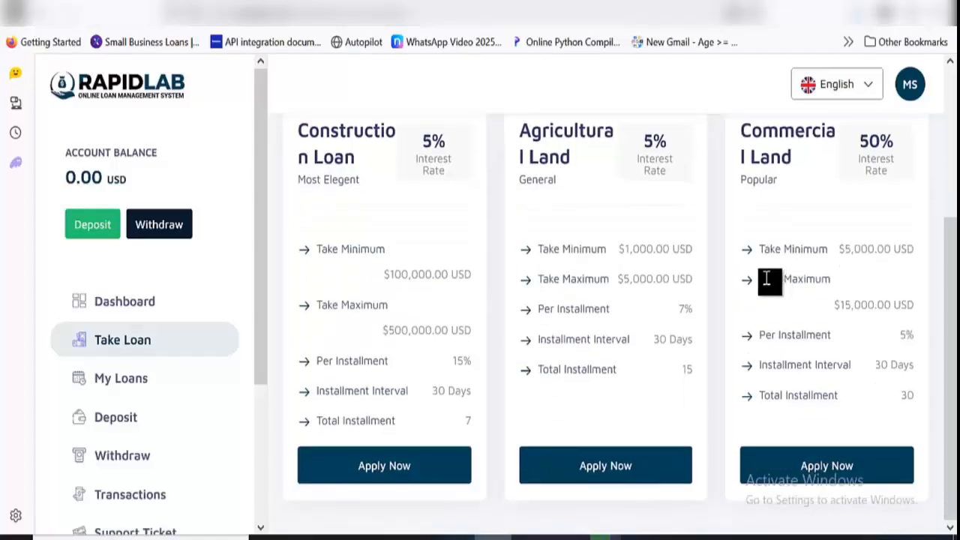
# Try to apply for the Construction Loan with an amount of 10000000 USD
pyautogui.click(424, 466)
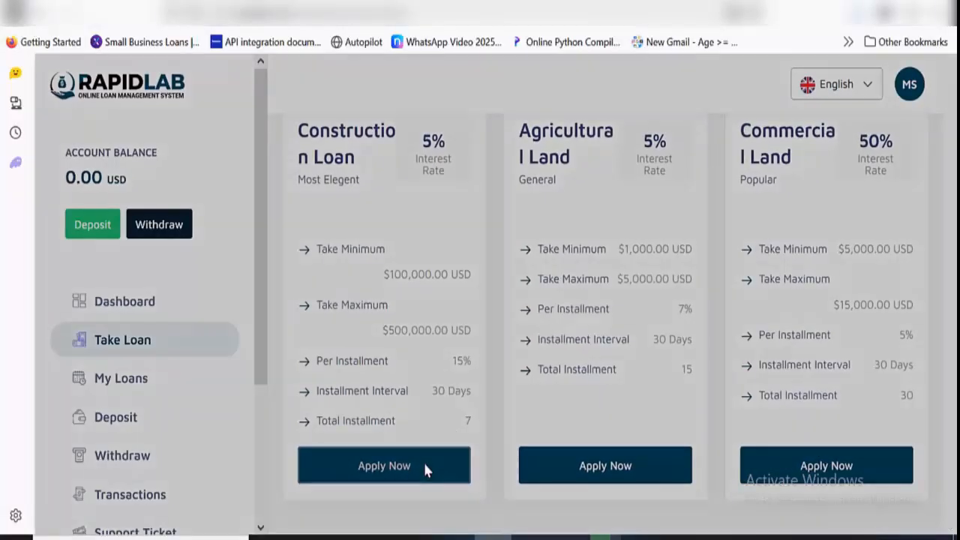
pyautogui.click(373, 293)
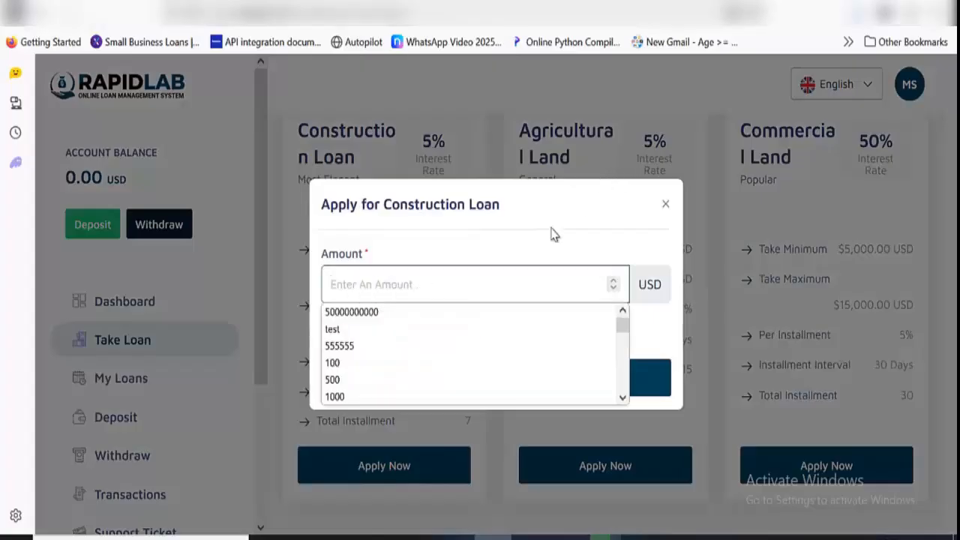
pyautogui.click(505, 276)
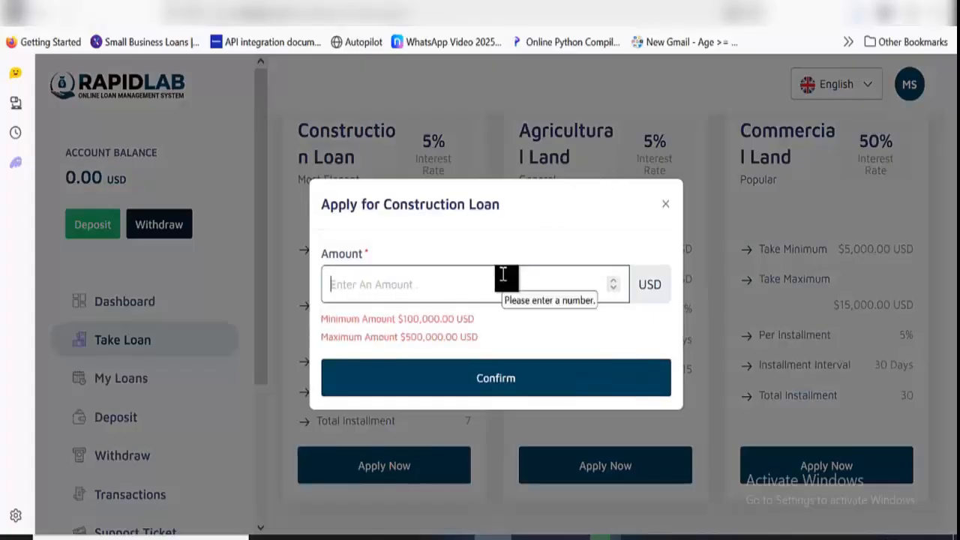
pyautogui.write('10')
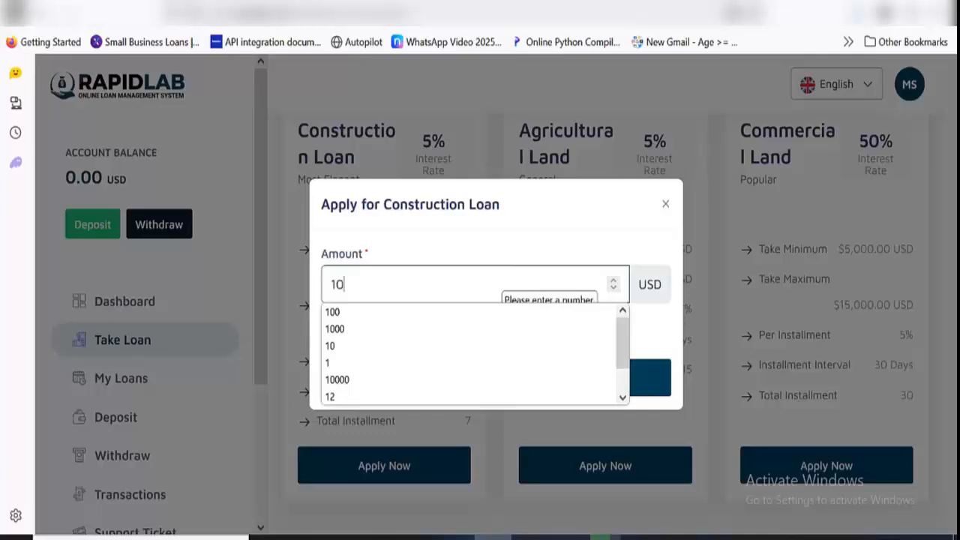
pyautogui.write('000000')
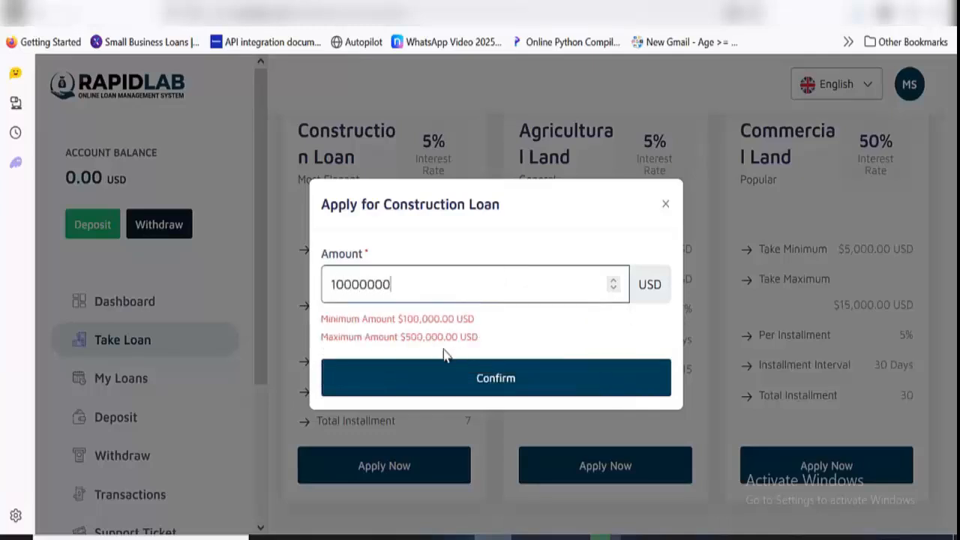
pyautogui.click(446, 379)
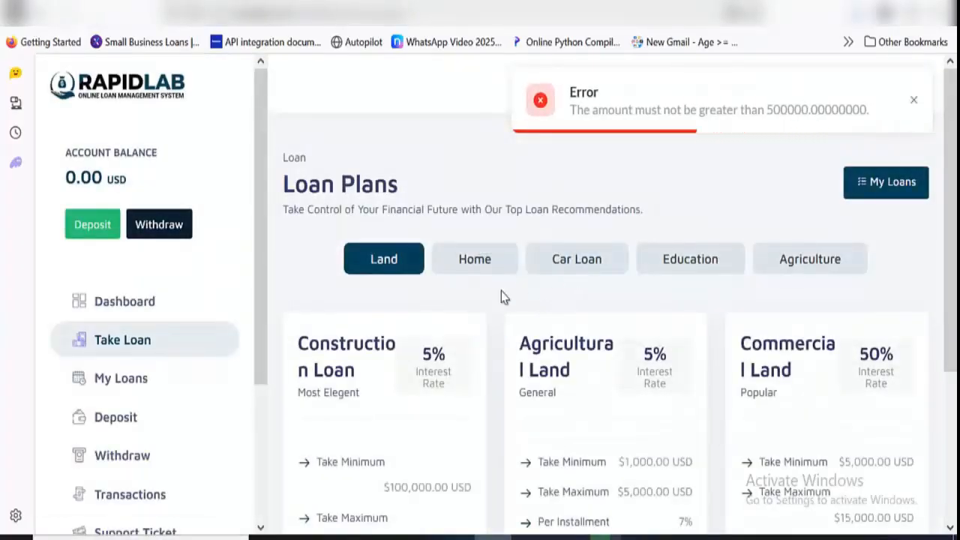
# Start a Construction Loan application with an amount of 100000 USD and confirm it
pyautogui.scroll(-3, 443, 345)
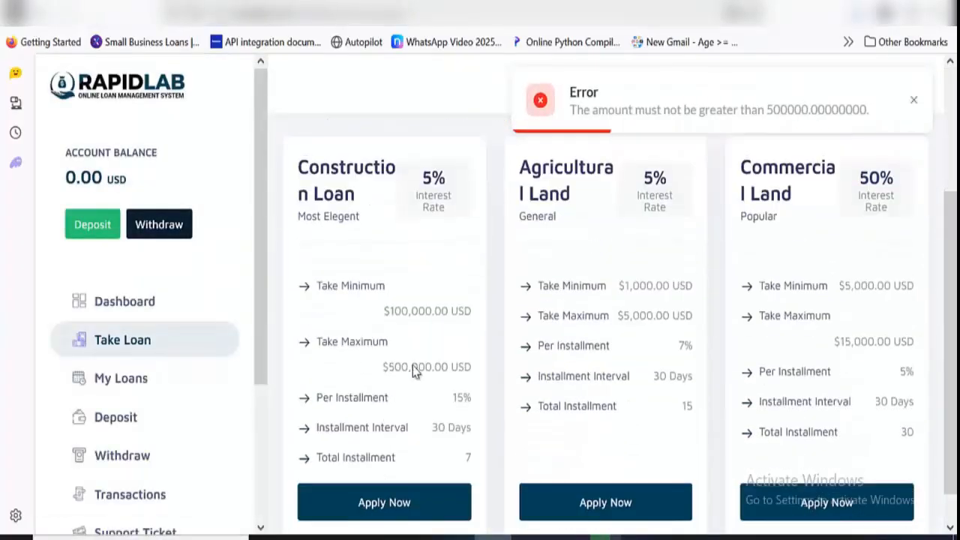
pyautogui.click(403, 502)
pyautogui.click(424, 288)
pyautogui.write('1')
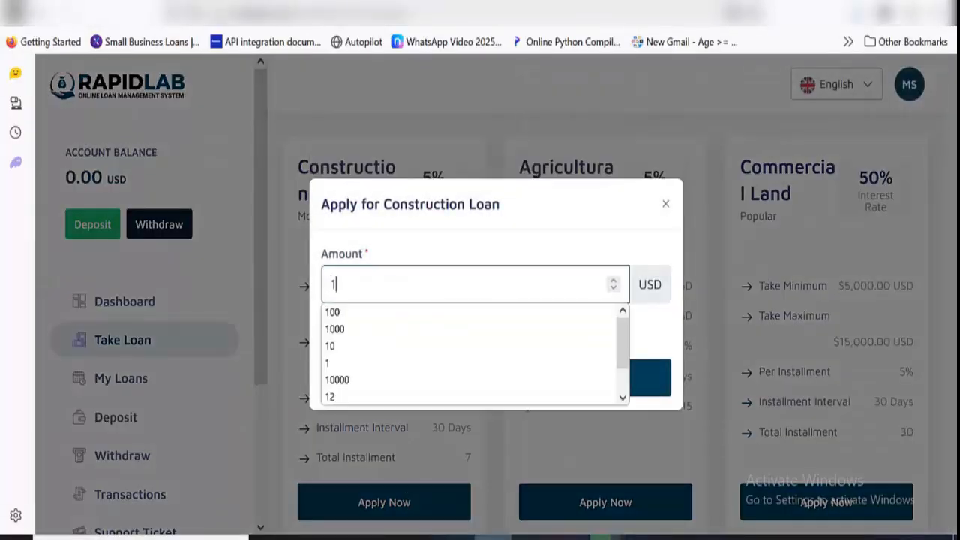
pyautogui.write('0000')
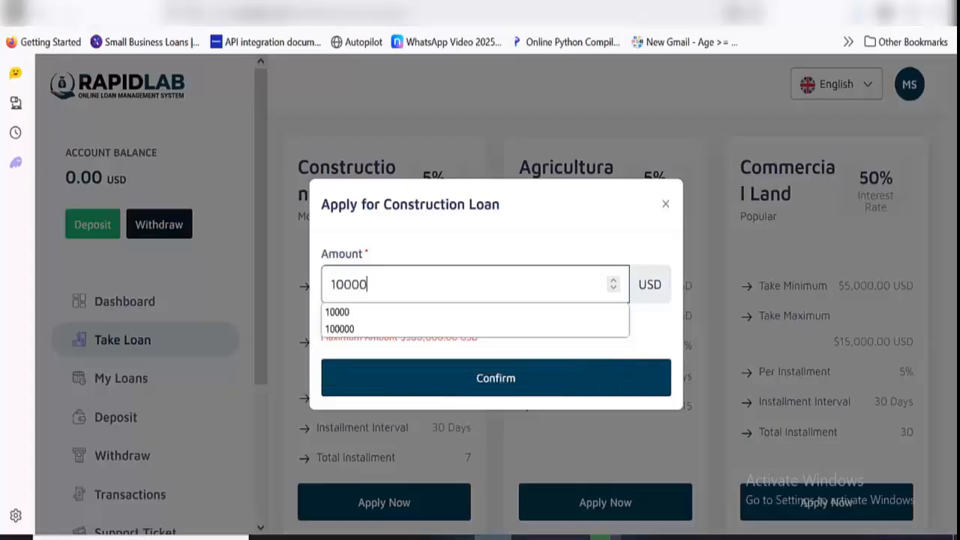
pyautogui.write('0')
pyautogui.click(410, 379)
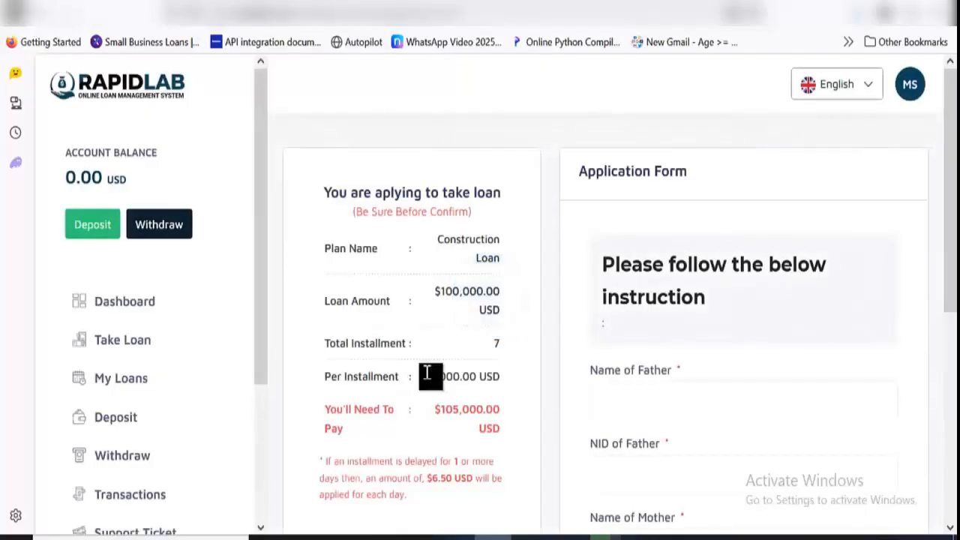
# Fill in the father's and mother's names and NIDs in the loan application form with placeholder text
pyautogui.scroll(-2, 622, 278)
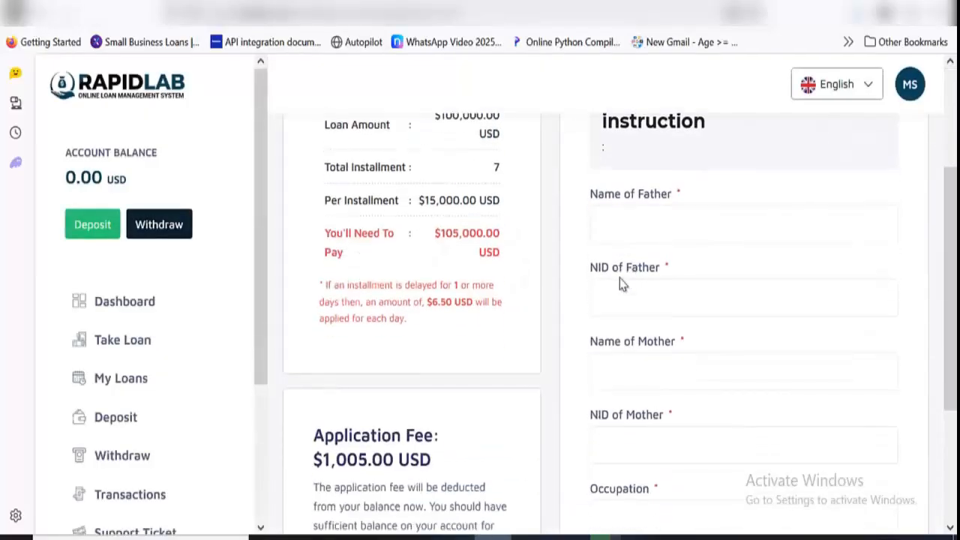
pyautogui.click(670, 226)
pyautogui.write('fdsfsdf')
pyautogui.press('Tab')
pyautogui.write('sdf')
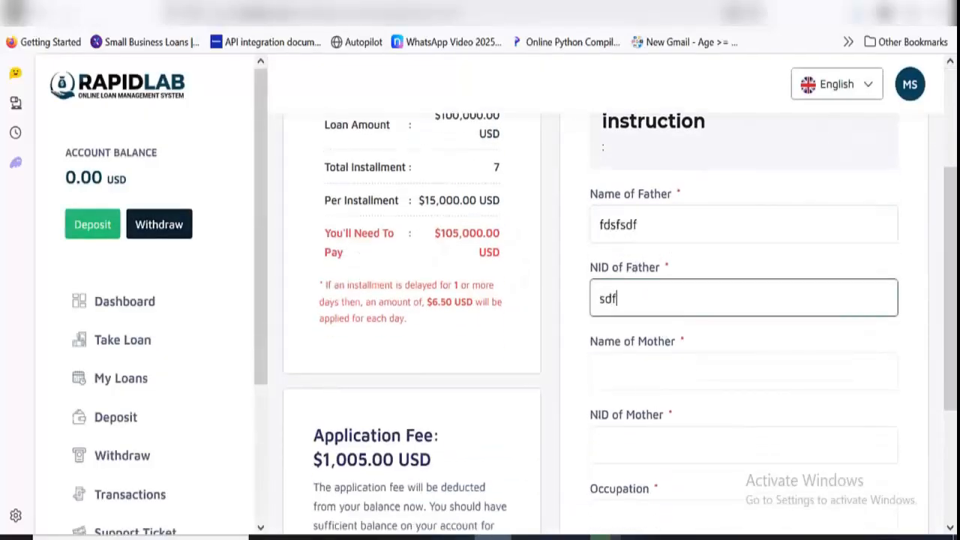
pyautogui.write('sd')
pyautogui.click(656, 378)
pyautogui.write('sdfsdf')
pyautogui.click(656, 446)
pyautogui.write('sdfsd')
pyautogui.scroll(-2, 654, 344)
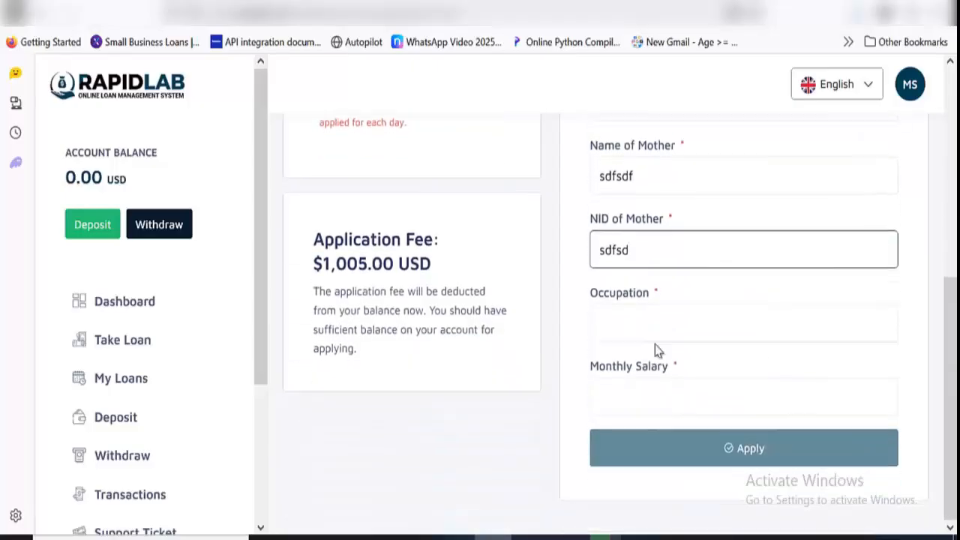
pyautogui.click(649, 319)
pyautogui.write('sdfsdf')
pyautogui.click(626, 398)
pyautogui.write('sdf')
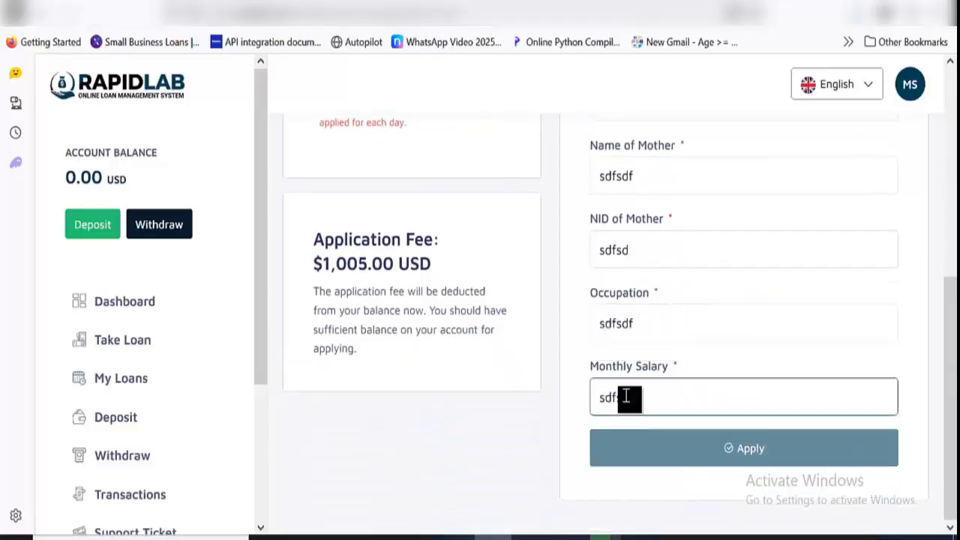
pyautogui.hotkey('ctrl', 'a')
pyautogui.write('34234234243')
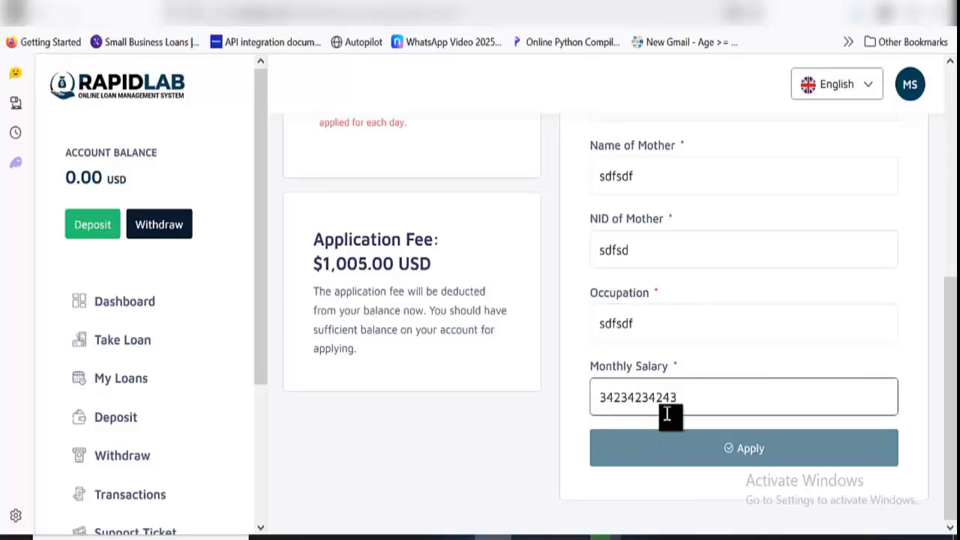
pyautogui.write('234')
pyautogui.scroll(2, 723, 367)
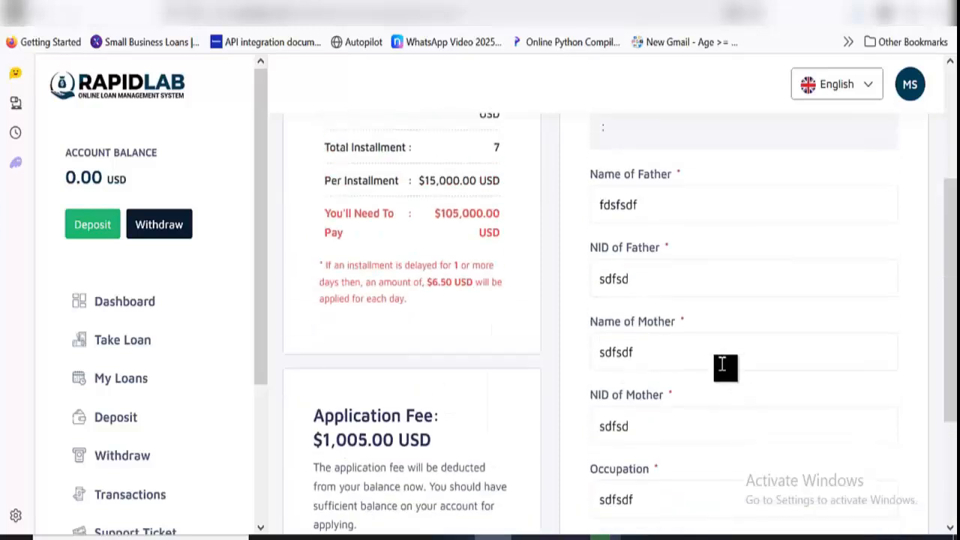
pyautogui.scroll(3, 713, 363)
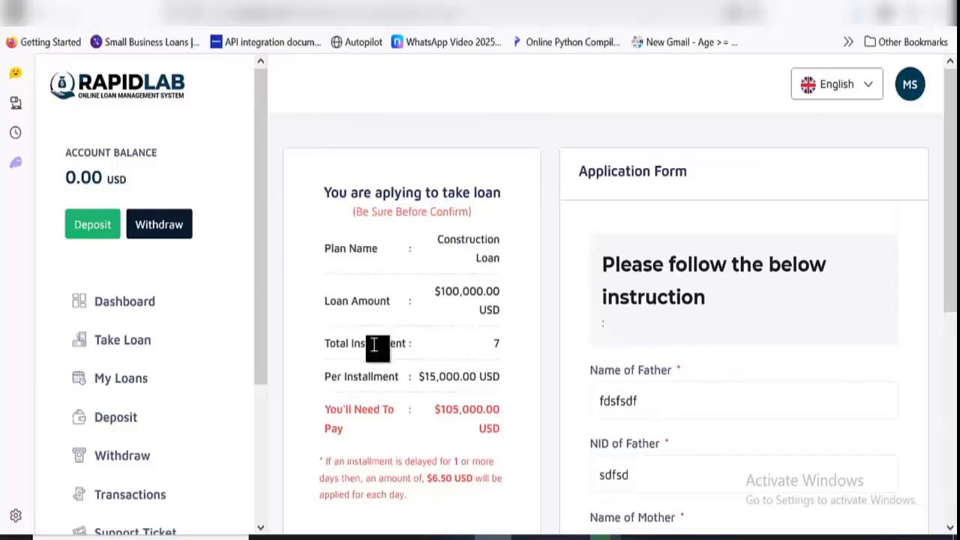
# View the My Loans list, and open the deposit page to look over its payment methods
pyautogui.click(129, 387)
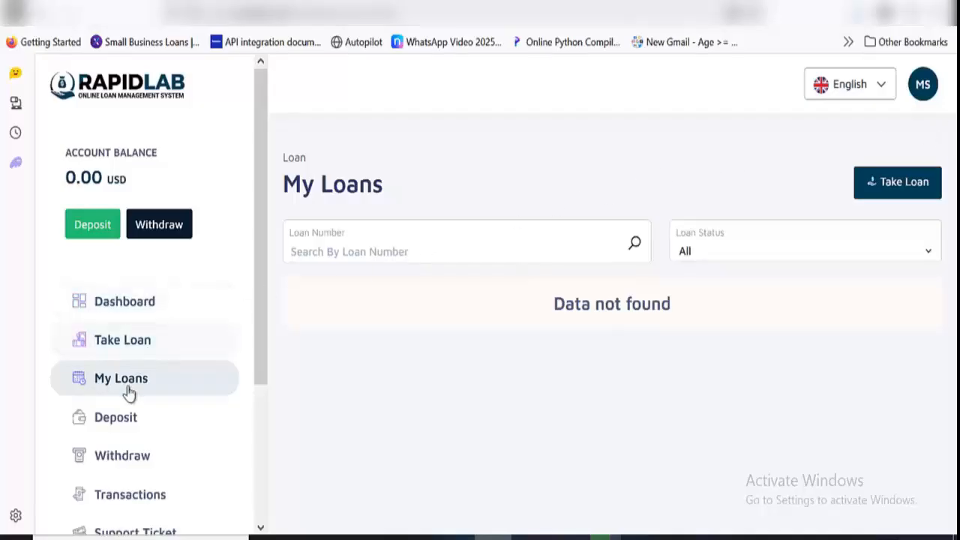
pyautogui.scroll(-2, 130, 412)
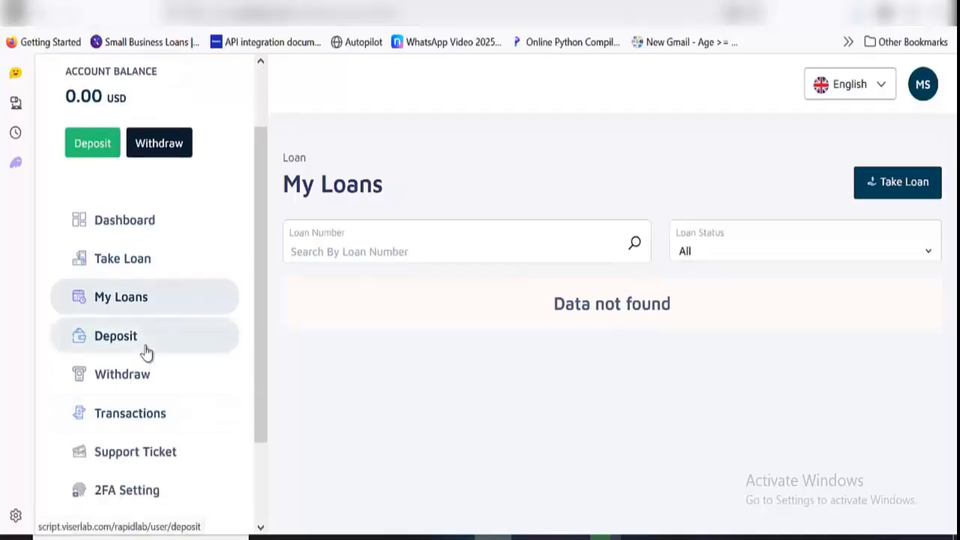
pyautogui.click(147, 352)
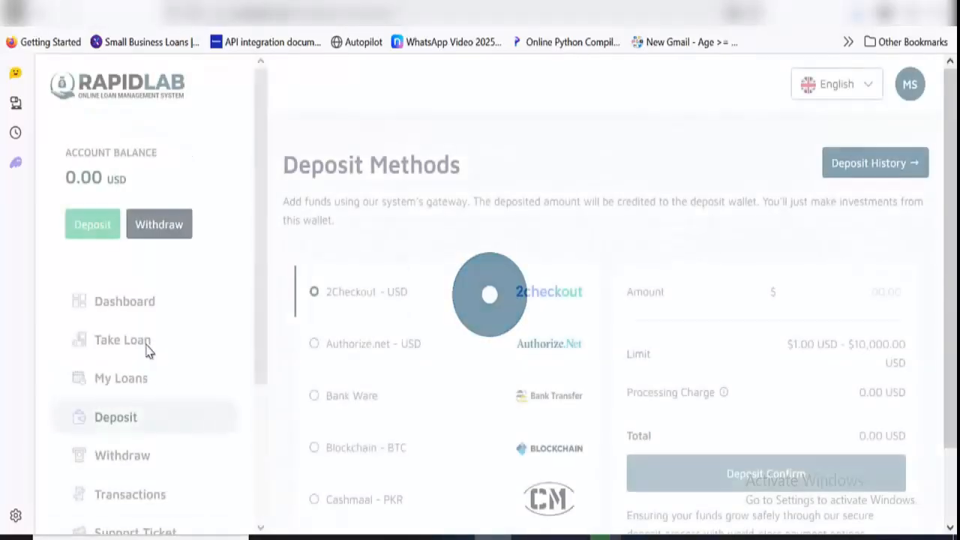
pyautogui.scroll(-1, 460, 286)
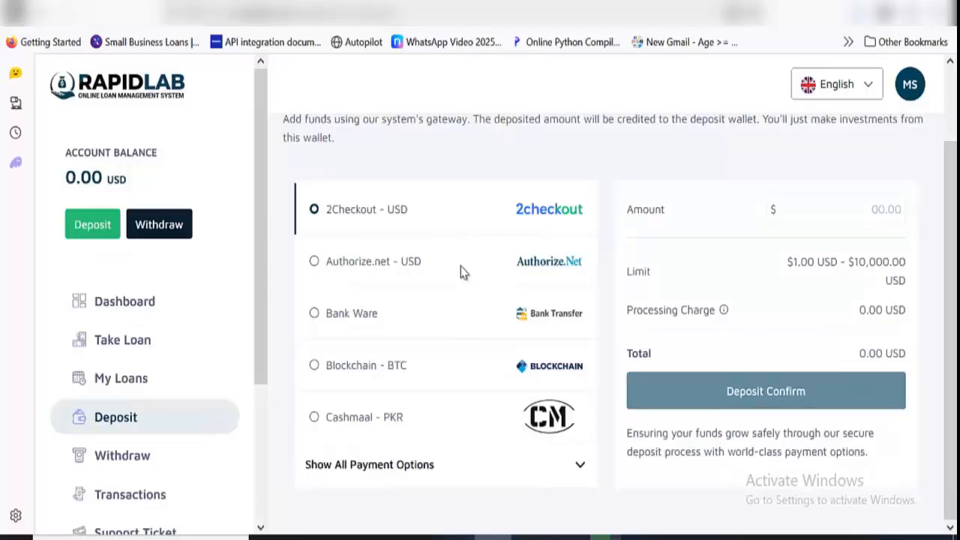
# Choose Bank Ware as the deposit method, expand all payment options and browse the full list of gateways
pyautogui.click(445, 312)
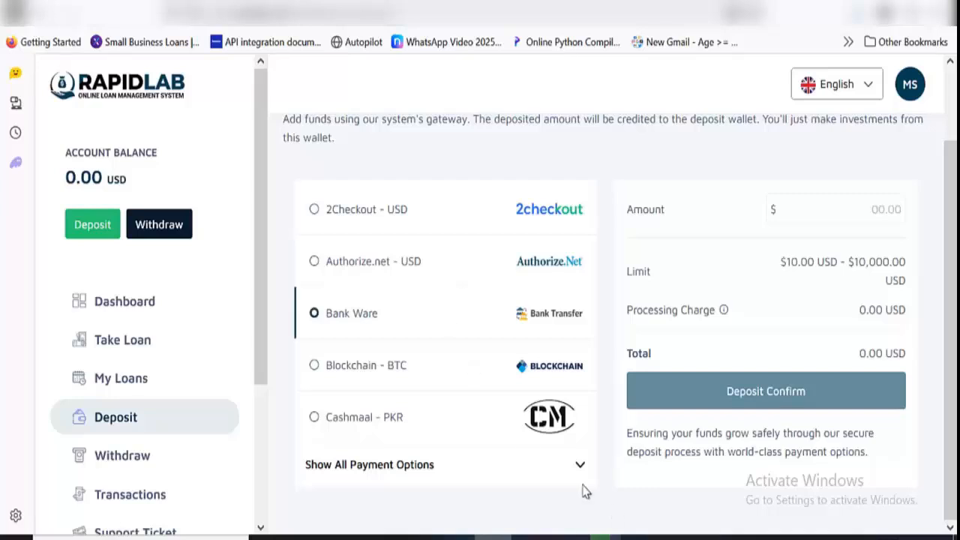
pyautogui.click(561, 469)
pyautogui.scroll(-3, 570, 463)
pyautogui.scroll(-1, 570, 463)
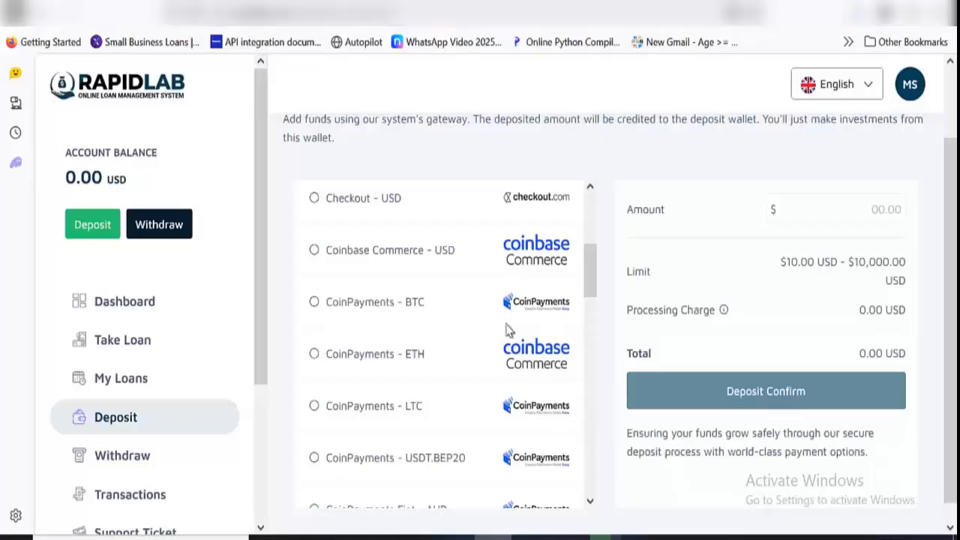
pyautogui.scroll(-4, 501, 319)
pyautogui.scroll(-2, 501, 319)
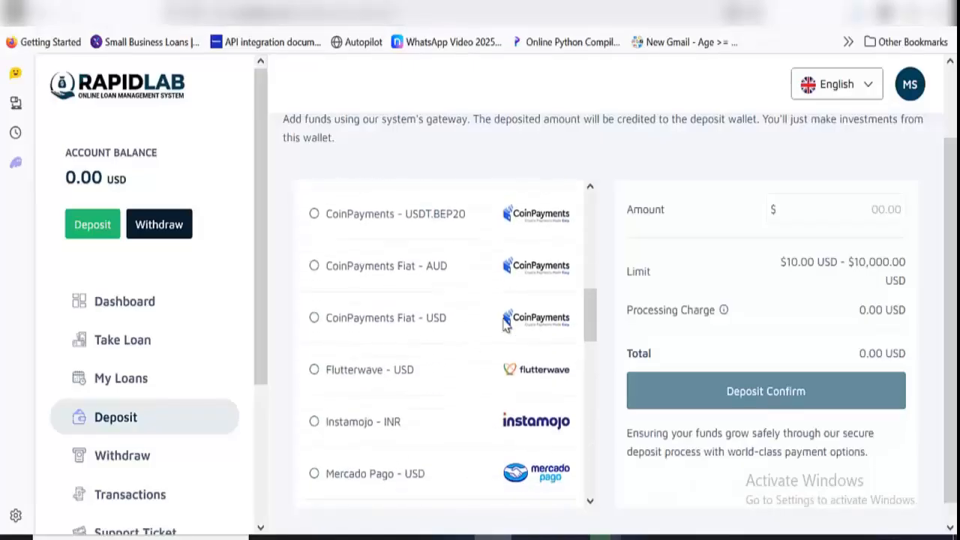
pyautogui.scroll(10, 514, 319)
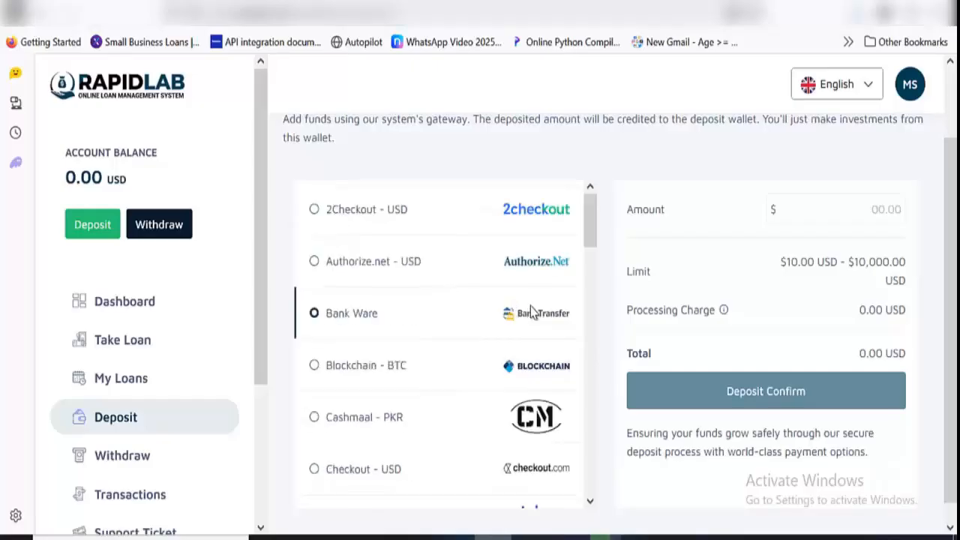
pyautogui.scroll(-8, 495, 334)
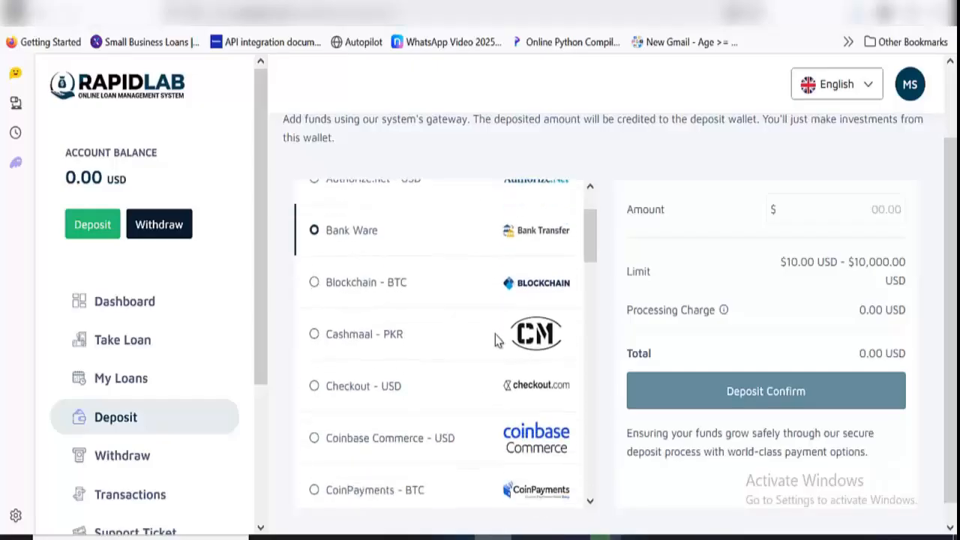
pyautogui.scroll(-15, 516, 307)
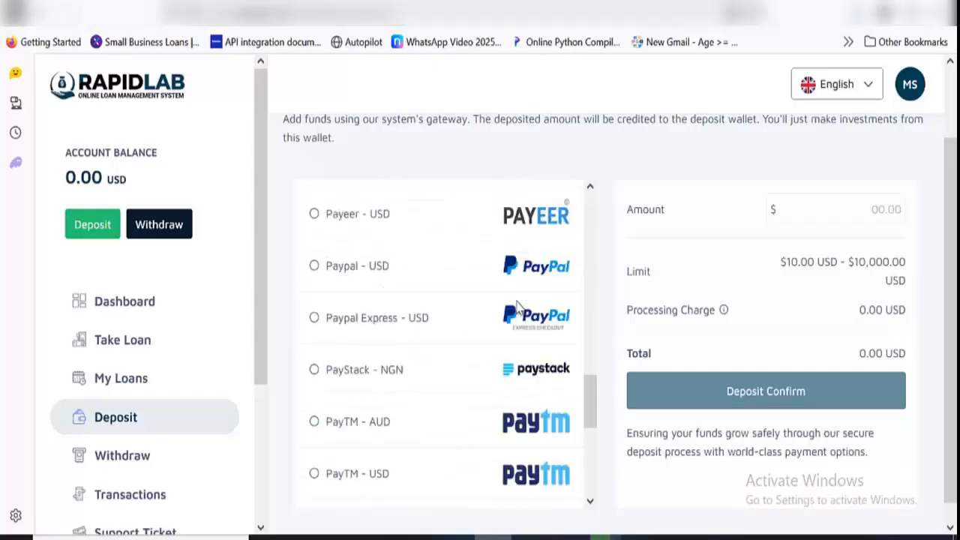
pyautogui.scroll(-1, 496, 328)
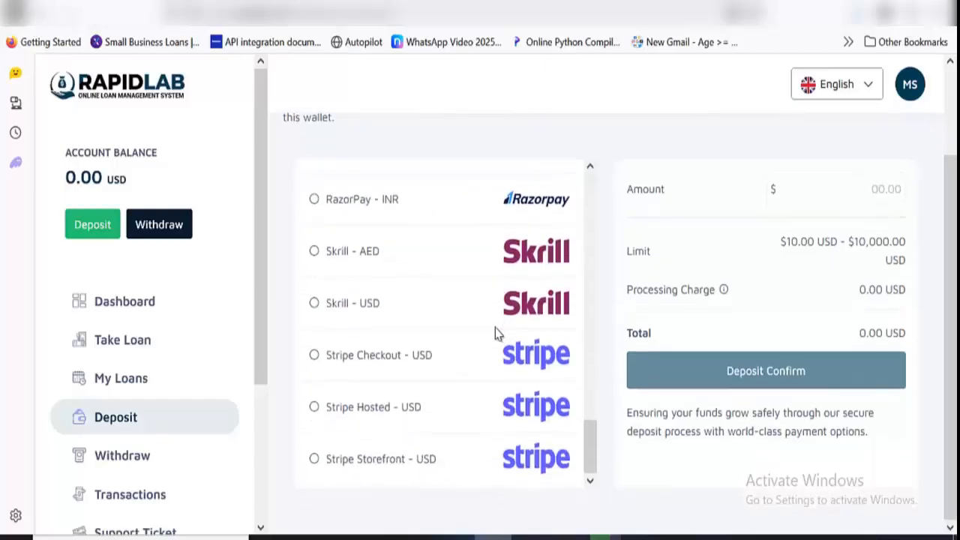
pyautogui.scroll(10, 495, 334)
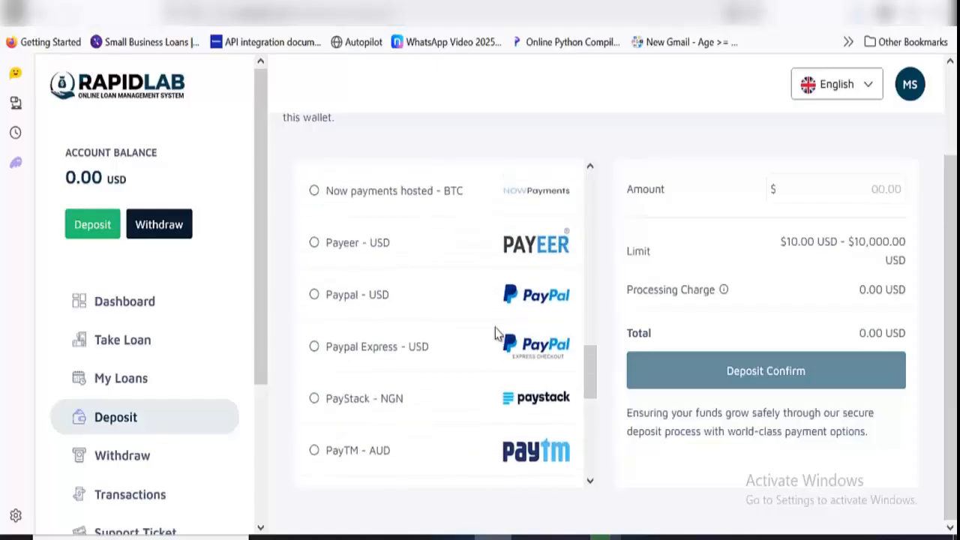
pyautogui.scroll(8, 495, 334)
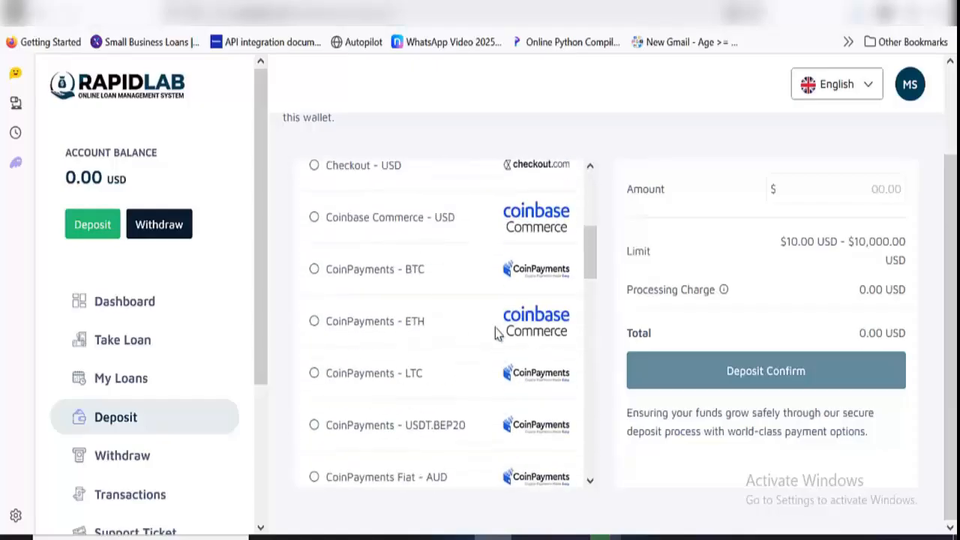
pyautogui.scroll(4, 495, 333)
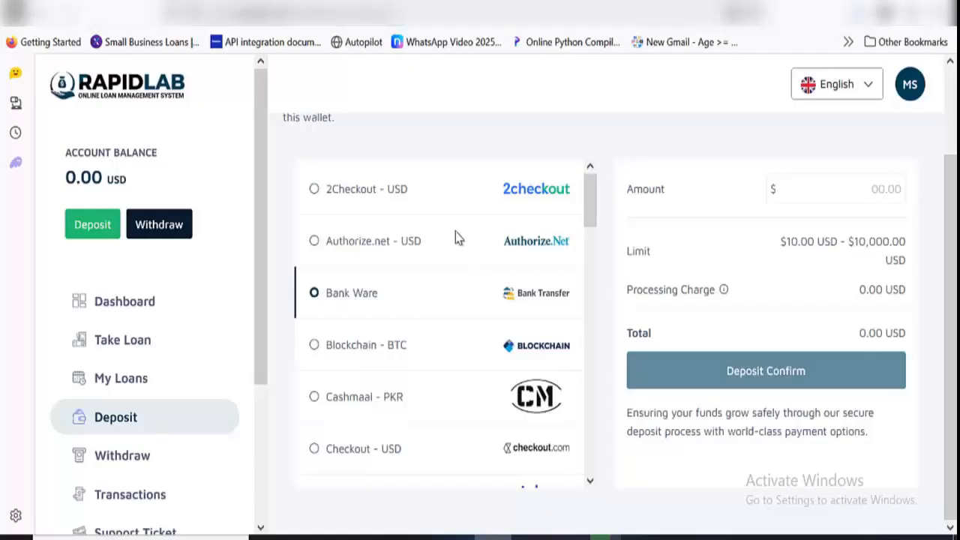
pyautogui.scroll(-6, 455, 290)
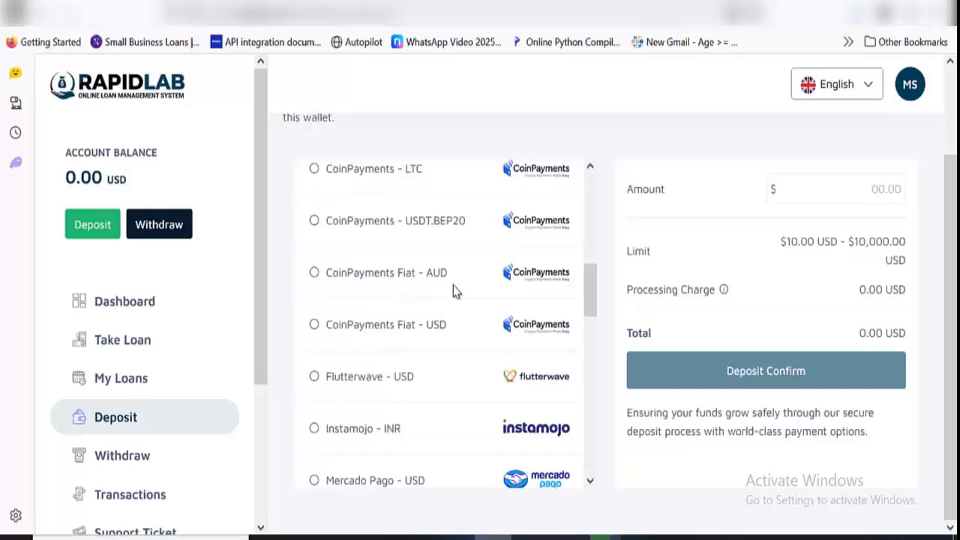
pyautogui.scroll(6, 464, 286)
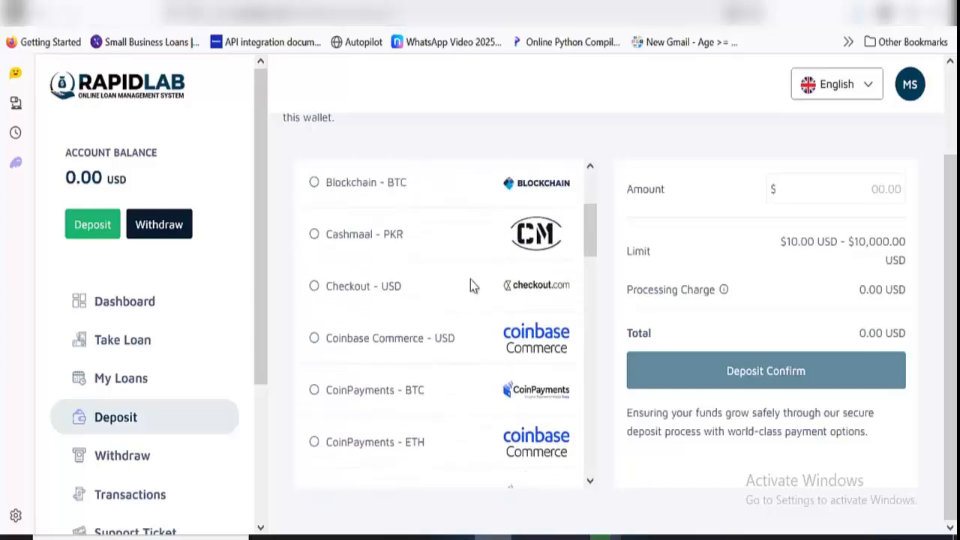
pyautogui.scroll(3, 470, 281)
pyautogui.click(485, 285)
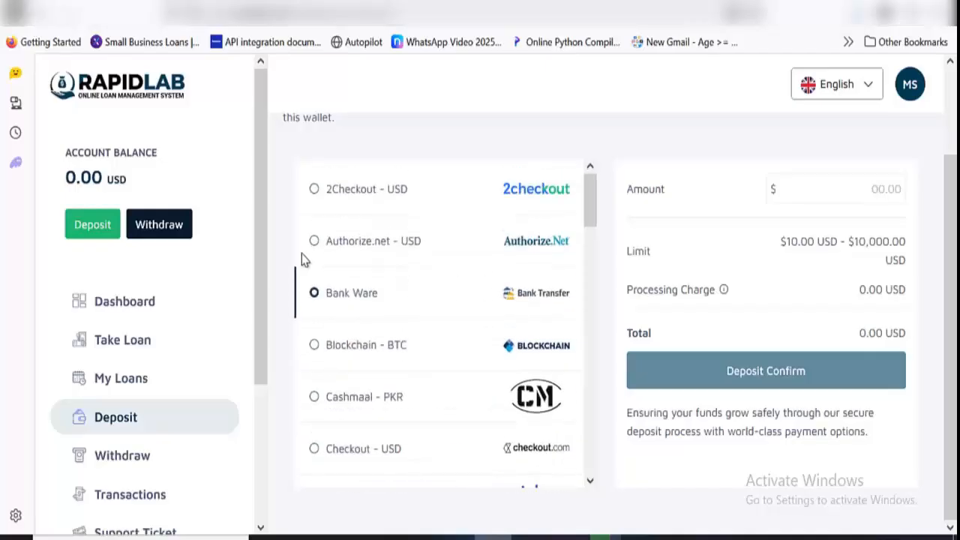
# Open the withdrawal page and compare the details of the Mobile Money and Bank Transfer methods
pyautogui.scroll(-3, 194, 332)
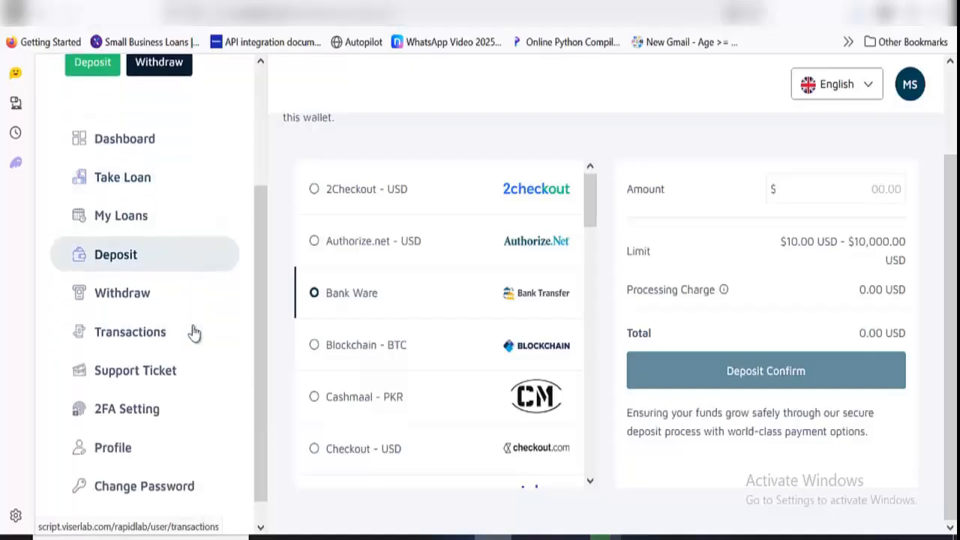
pyautogui.click(148, 314)
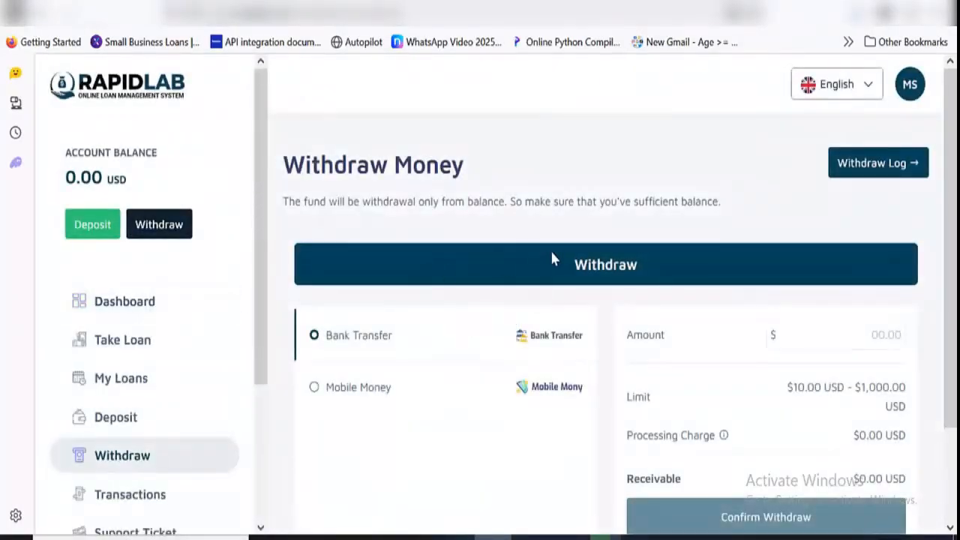
pyautogui.scroll(-2, 550, 249)
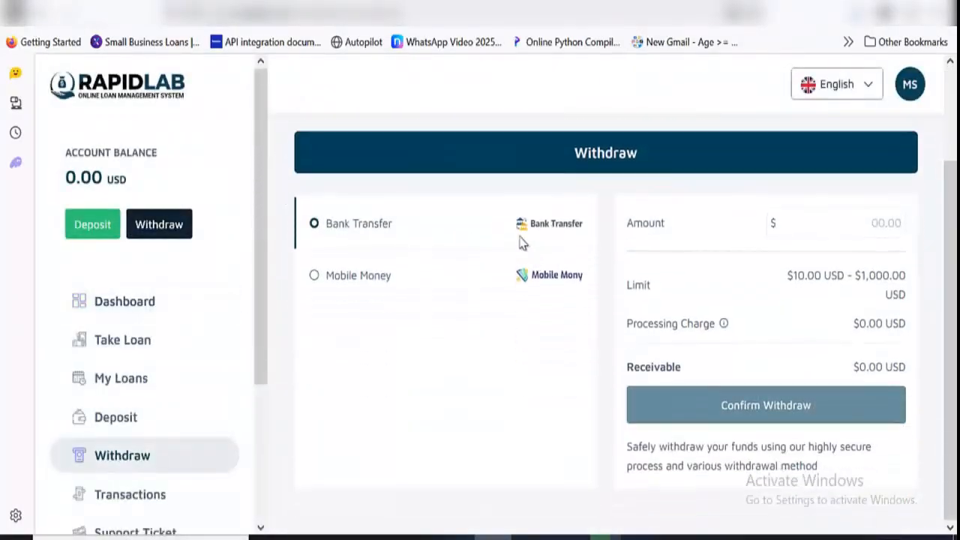
pyautogui.click(476, 273)
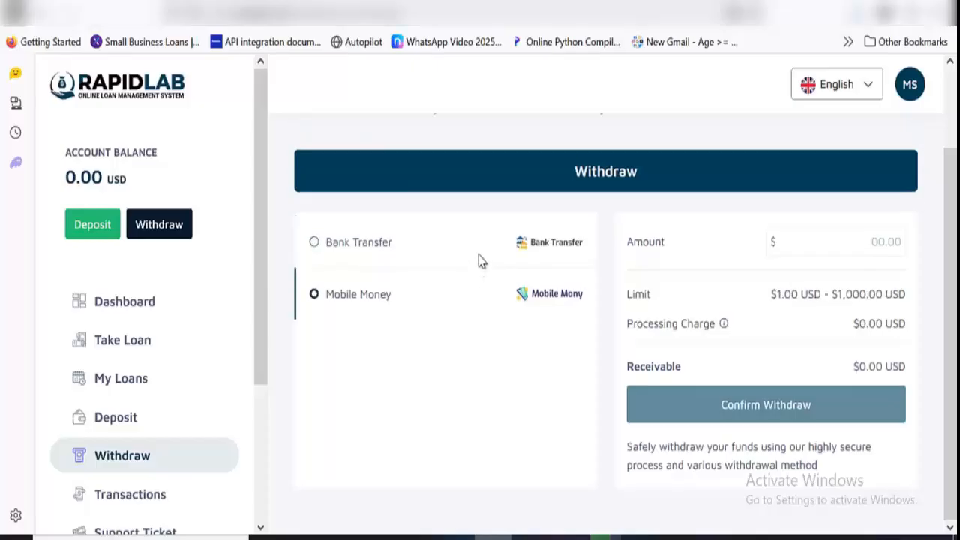
pyautogui.click(483, 244)
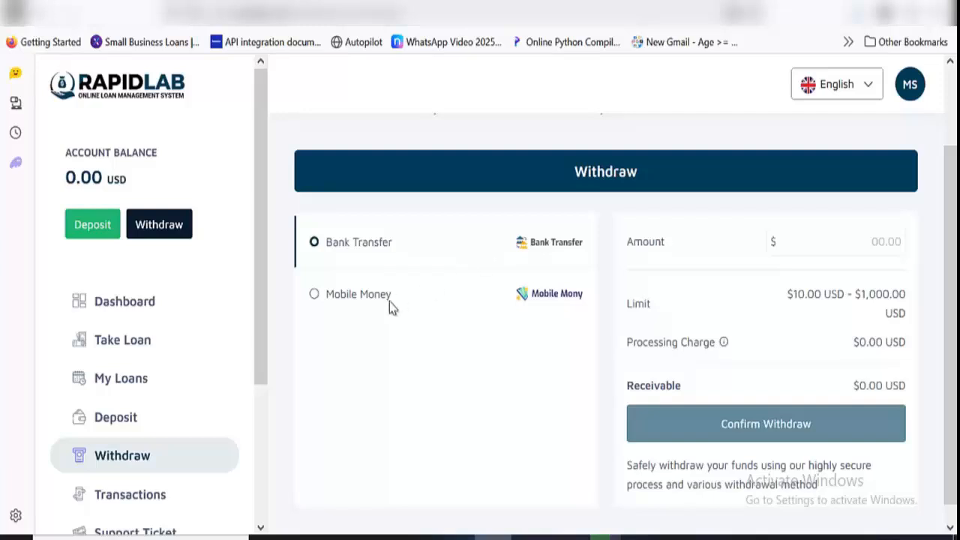
# View the transactions history, and open the list of support tickets
pyautogui.scroll(-3, 165, 364)
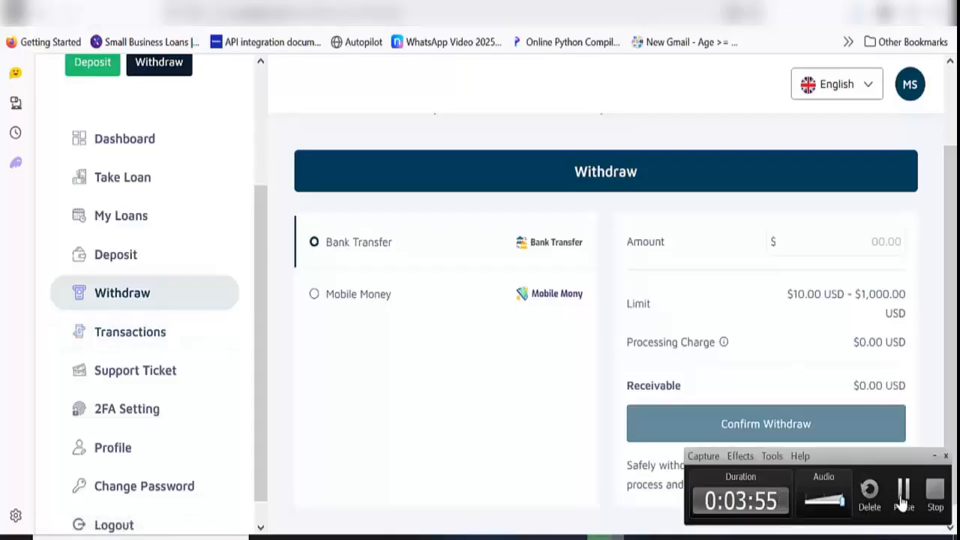
pyautogui.click(154, 335)
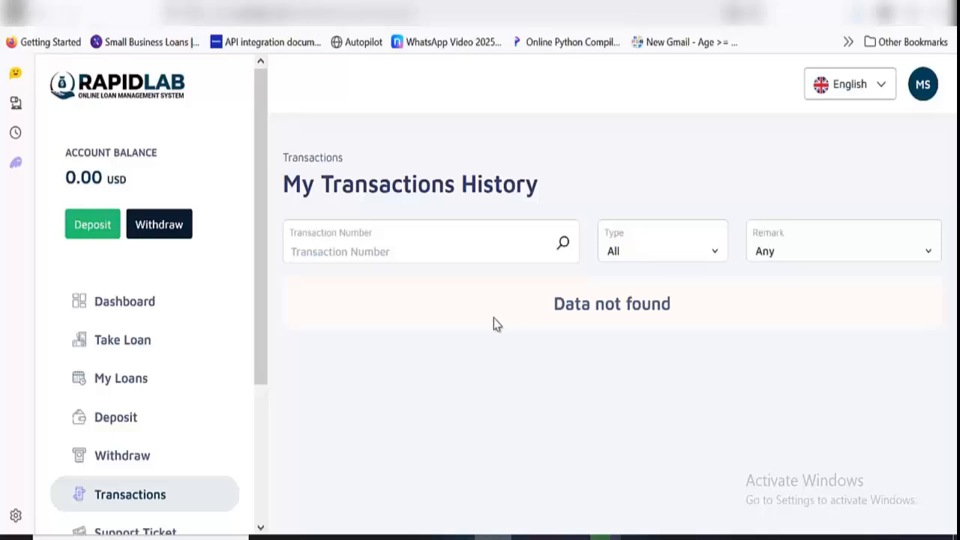
pyautogui.scroll(-2, 148, 365)
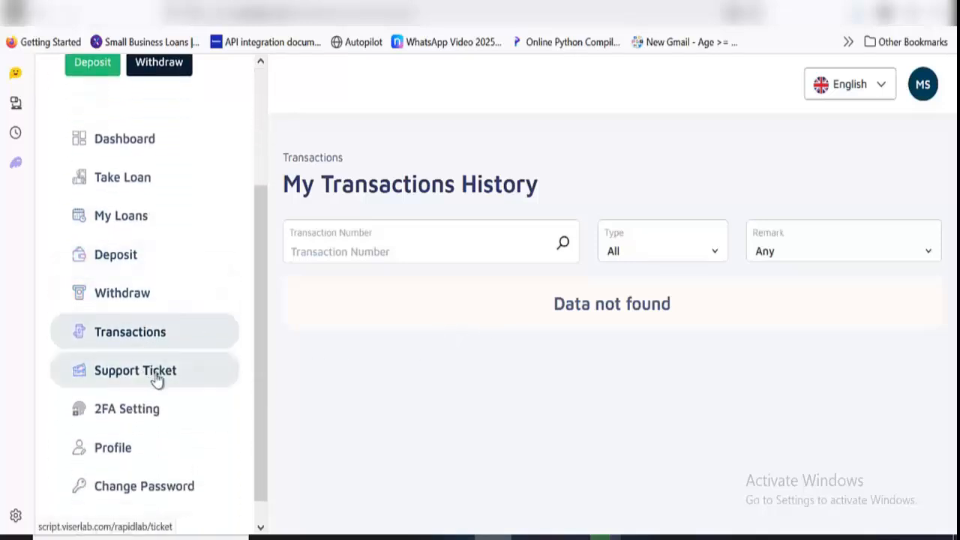
pyautogui.click(156, 379)
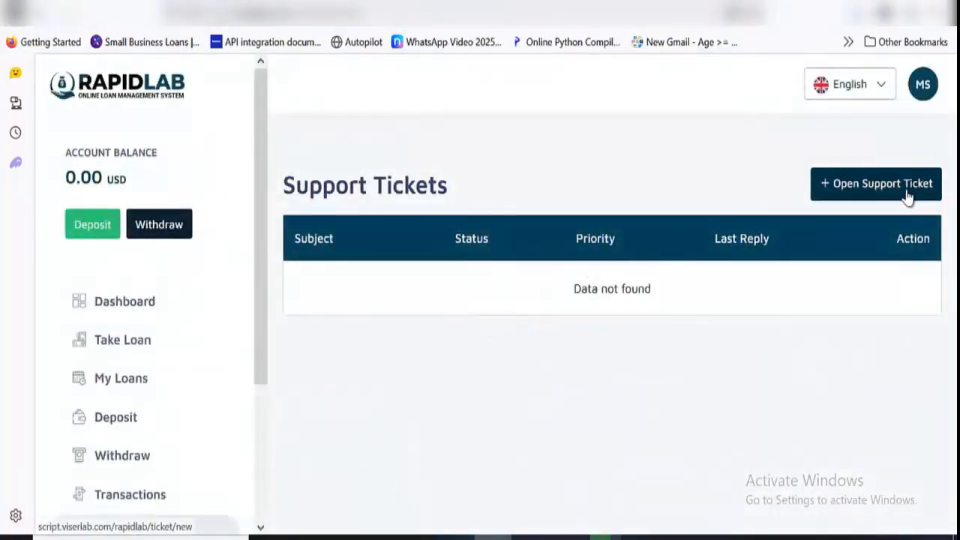
# Start a new support ticket with the subject sfdfdsf, Medium priority and the message sdsfdsfsdfs
pyautogui.click(850, 195)
pyautogui.scroll(-1, 480, 312)
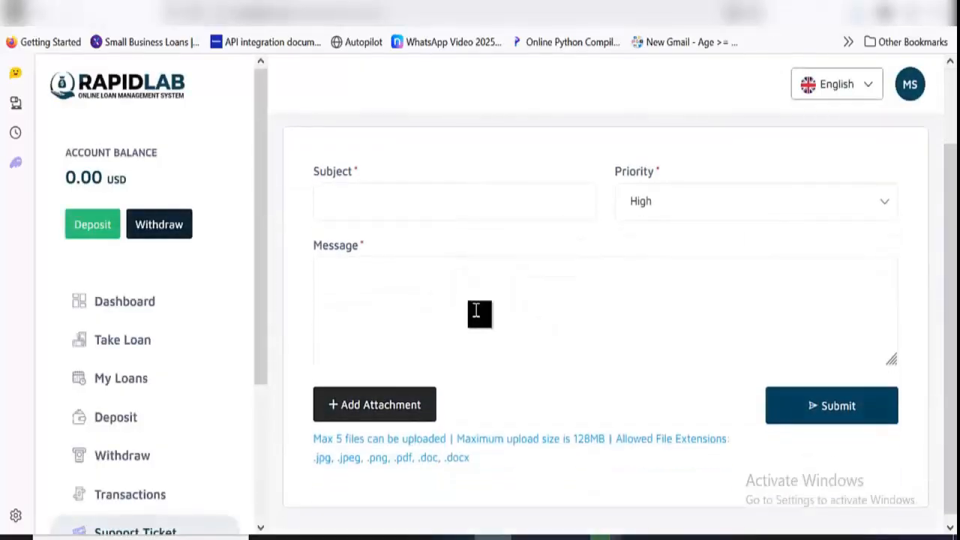
pyautogui.click(405, 214)
pyautogui.write('sfdfdsf')
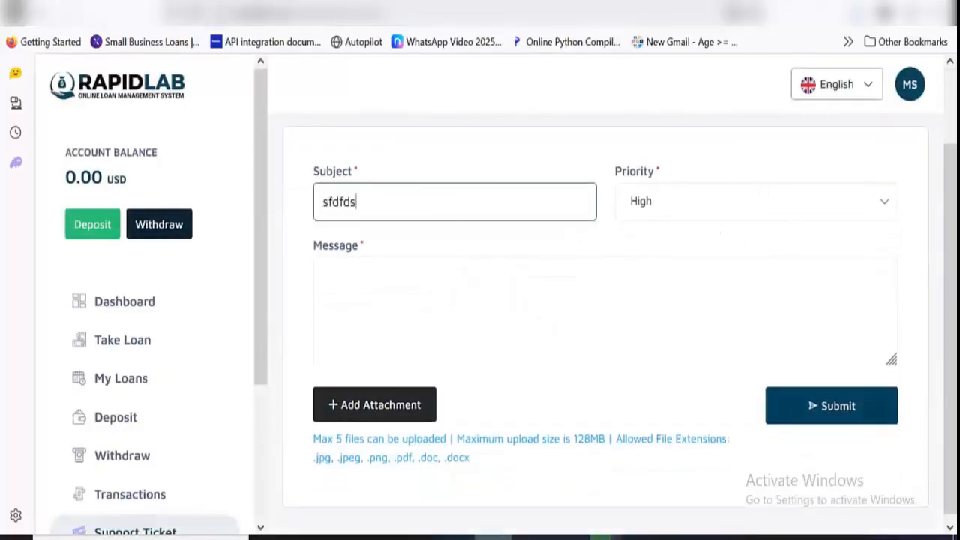
pyautogui.click(696, 214)
pyautogui.click(658, 281)
pyautogui.click(481, 322)
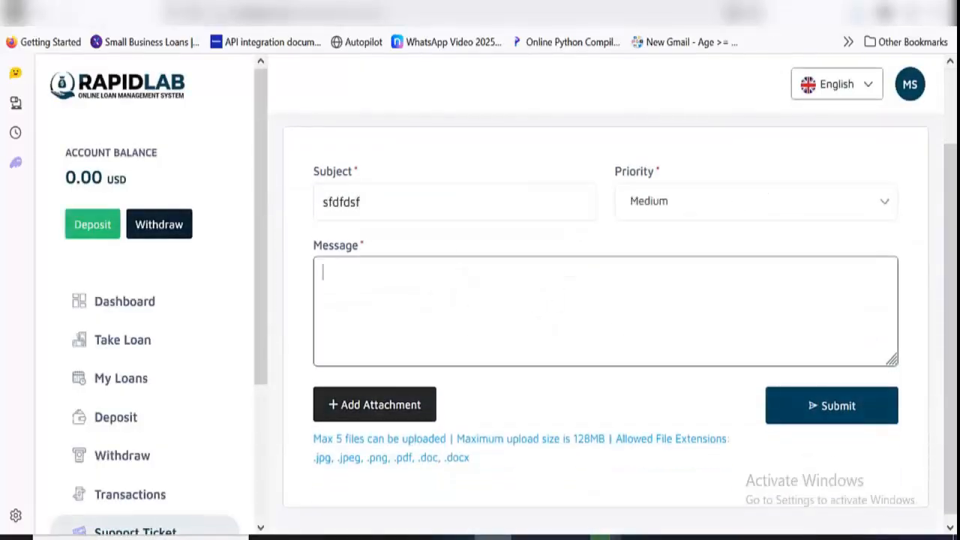
pyautogui.write('sdsfdsfsdfs')
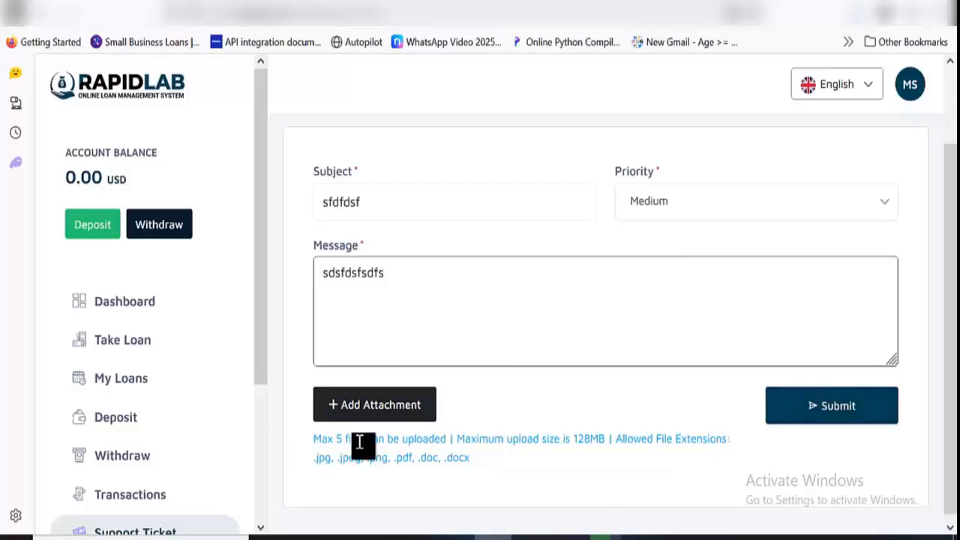
# Add an attachment field to the ticket and remove it, submit the ticket and view its posted message
pyautogui.click(404, 393)
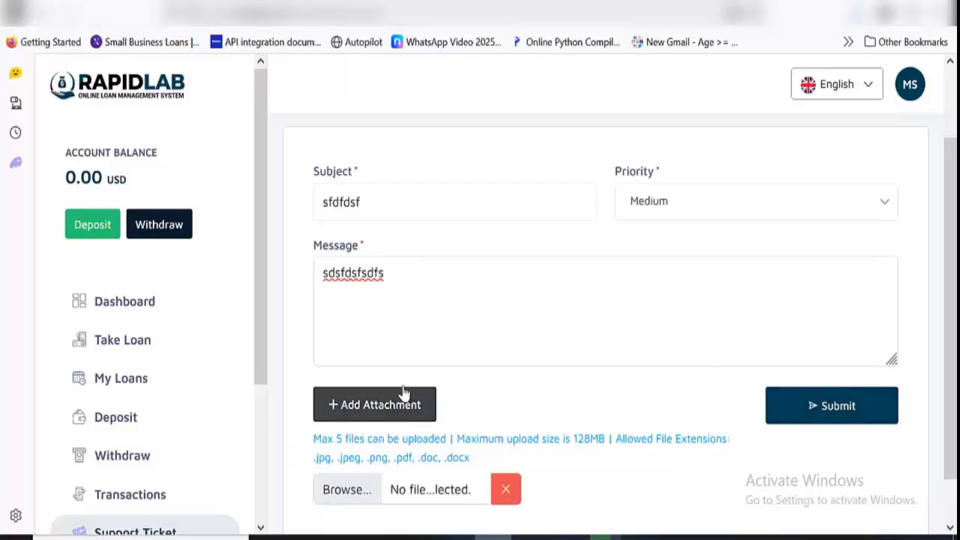
pyautogui.click(507, 488)
pyautogui.click(840, 393)
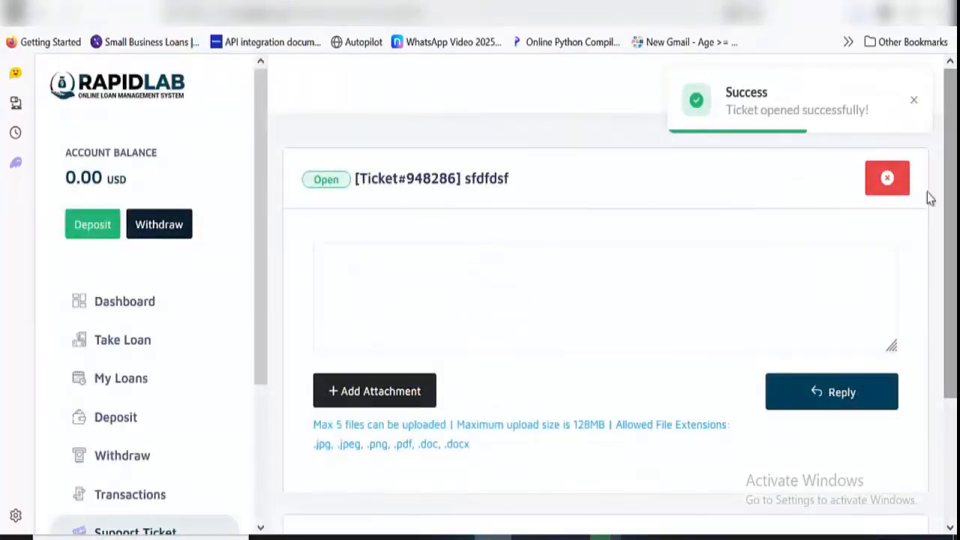
pyautogui.scroll(-3, 906, 315)
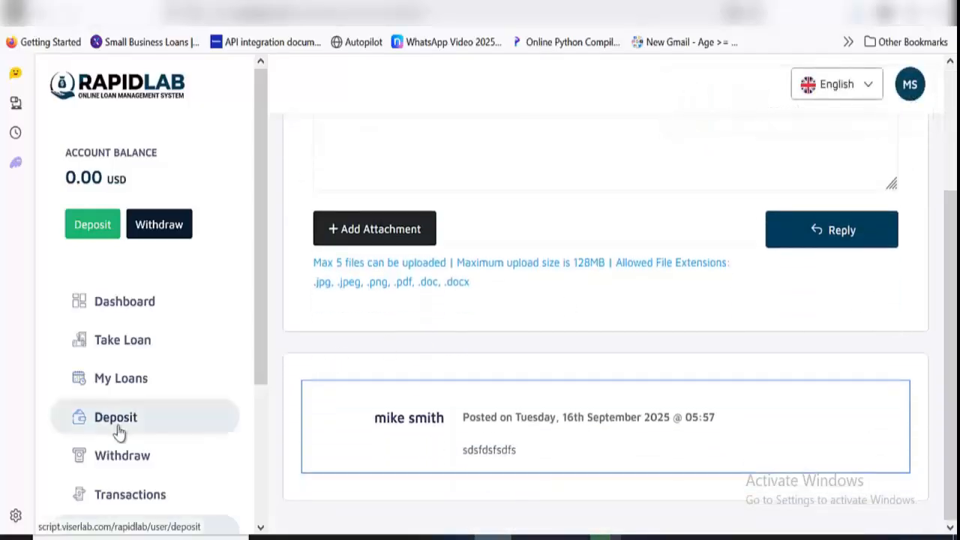
# Open the 2FA settings and look over the QR code, setup key, help text and authenticator OTP form
pyautogui.scroll(-3, 118, 432)
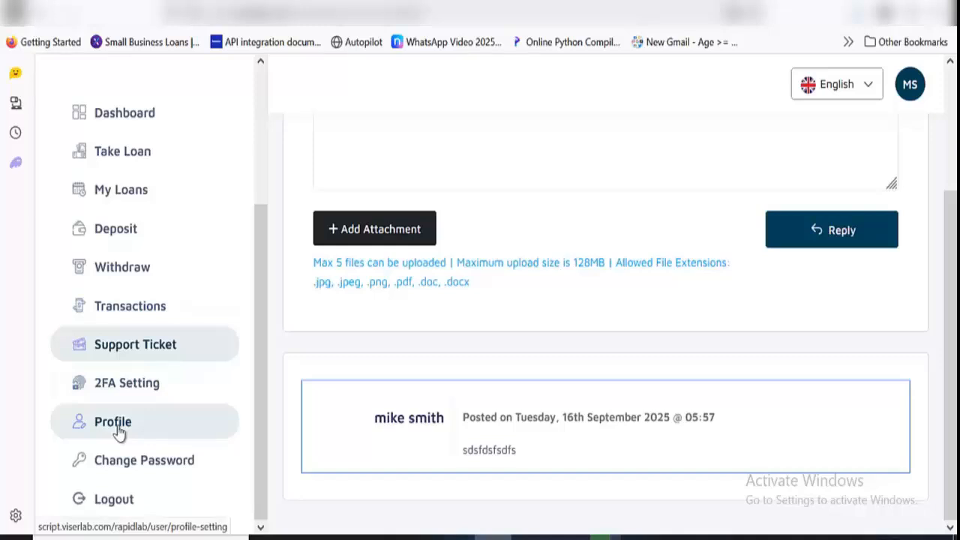
pyautogui.click(164, 391)
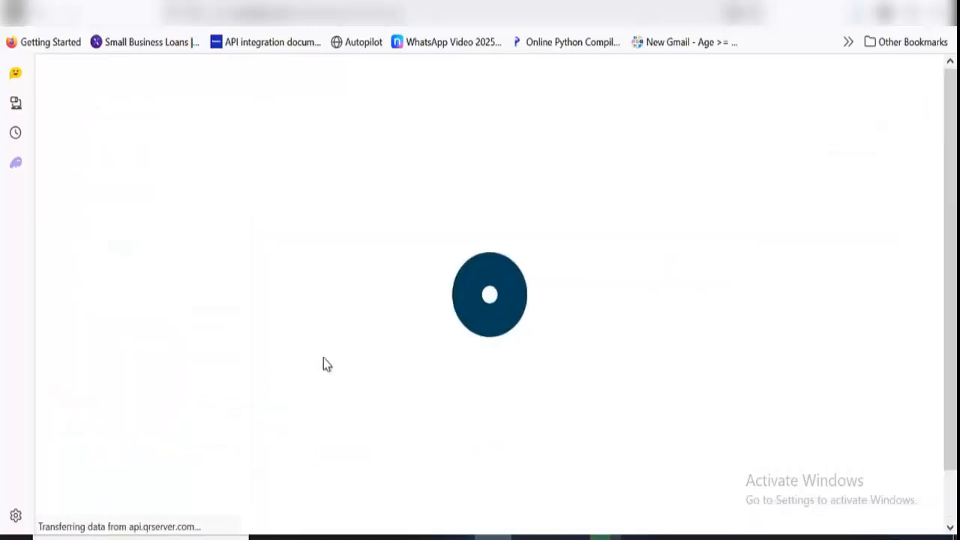
pyautogui.scroll(-3, 390, 324)
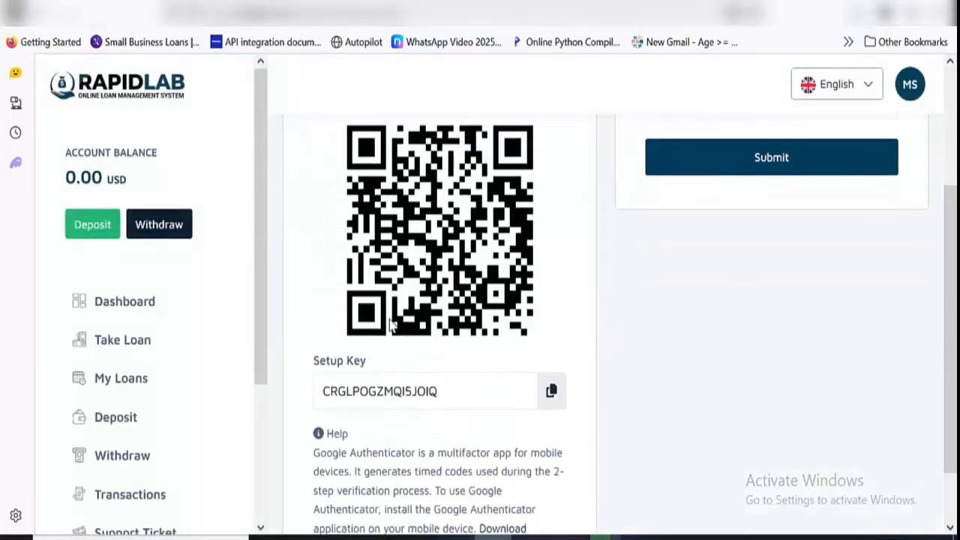
pyautogui.scroll(-2, 390, 322)
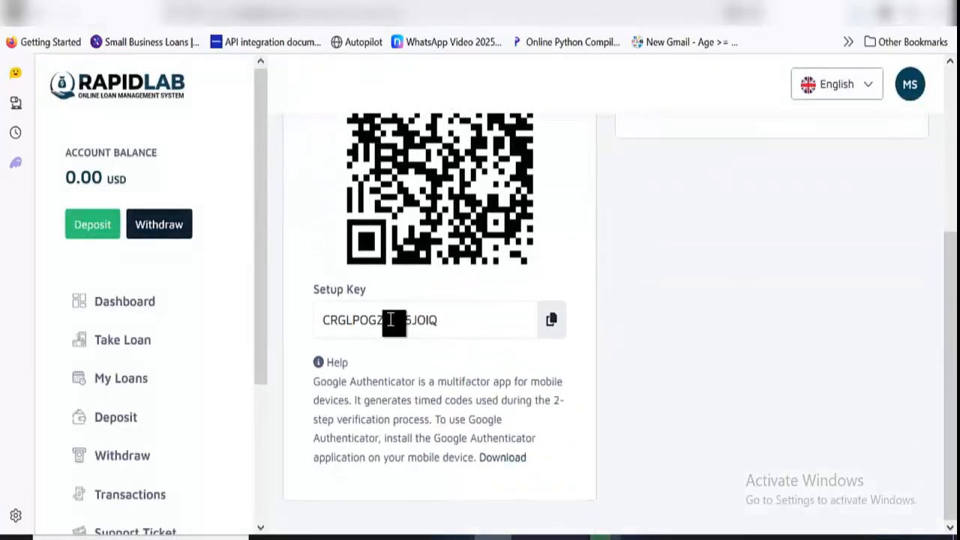
pyautogui.scroll(5, 390, 321)
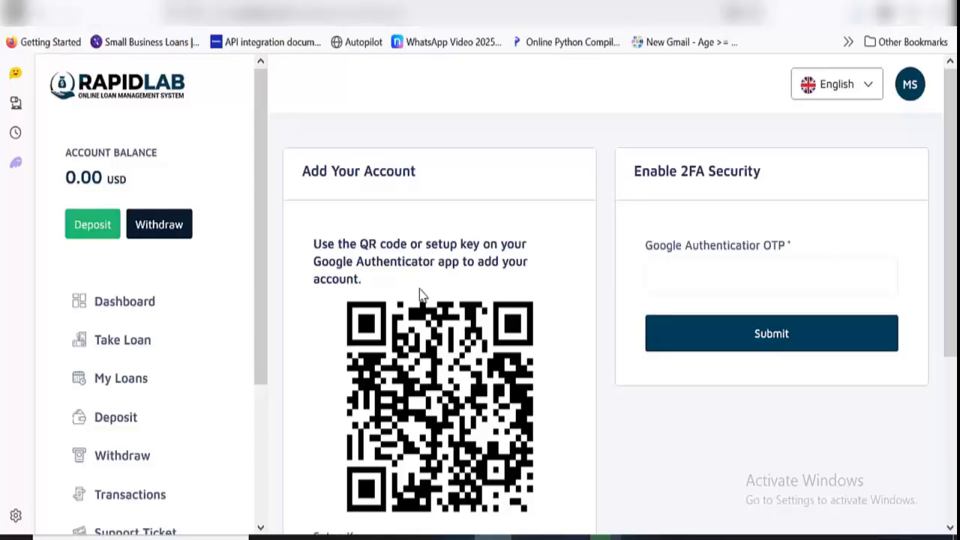
pyautogui.scroll(-3, 420, 293)
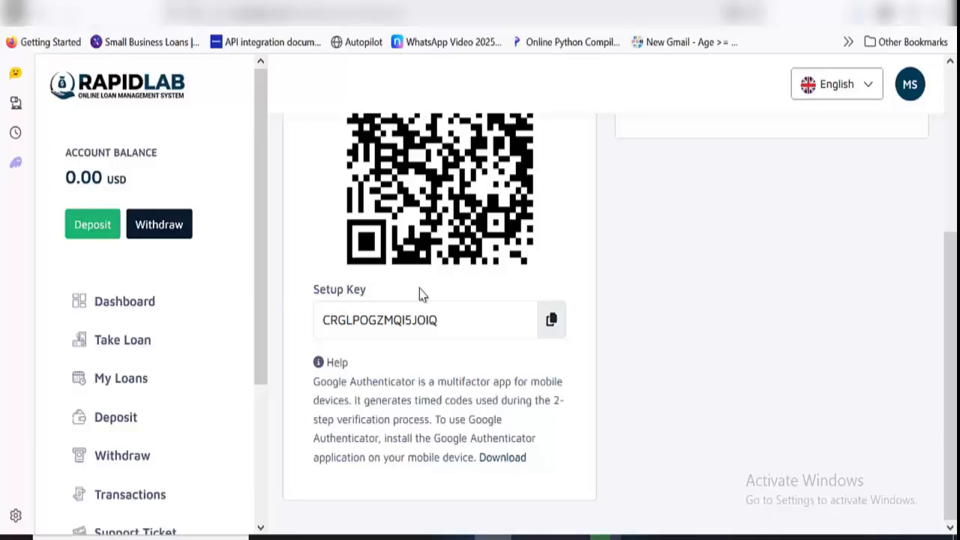
# Open the profile settings and look over the account summary and the editable personal details form
pyautogui.scroll(3, 419, 292)
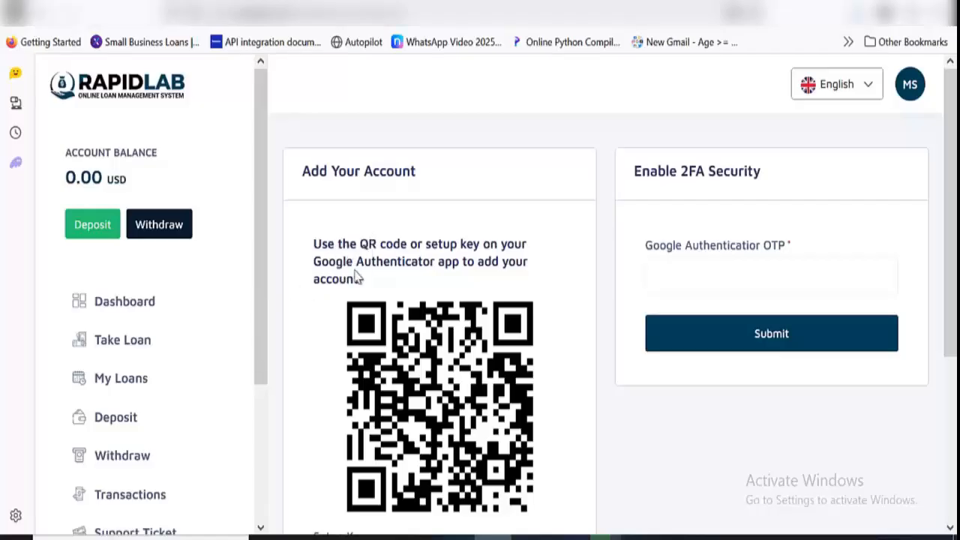
pyautogui.scroll(-3, 242, 316)
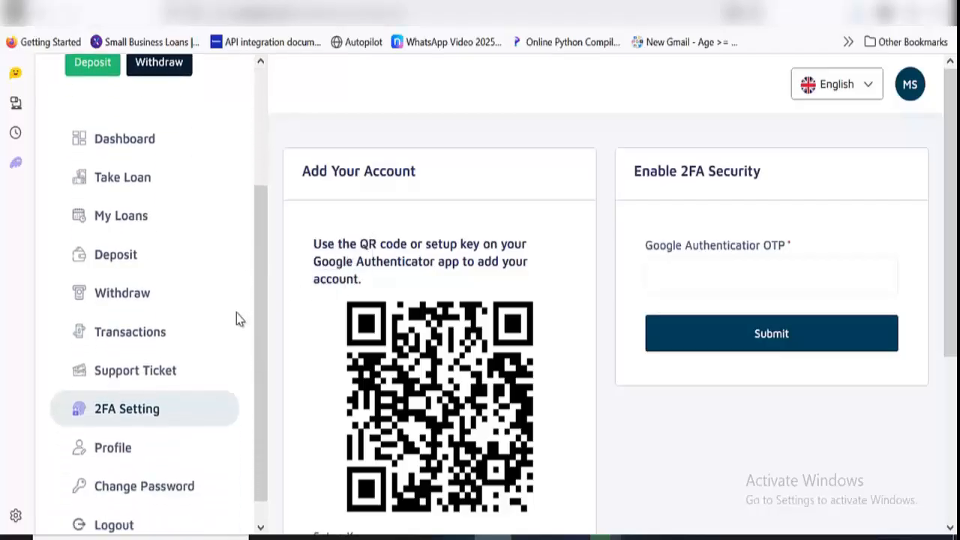
pyautogui.scroll(-1, 237, 315)
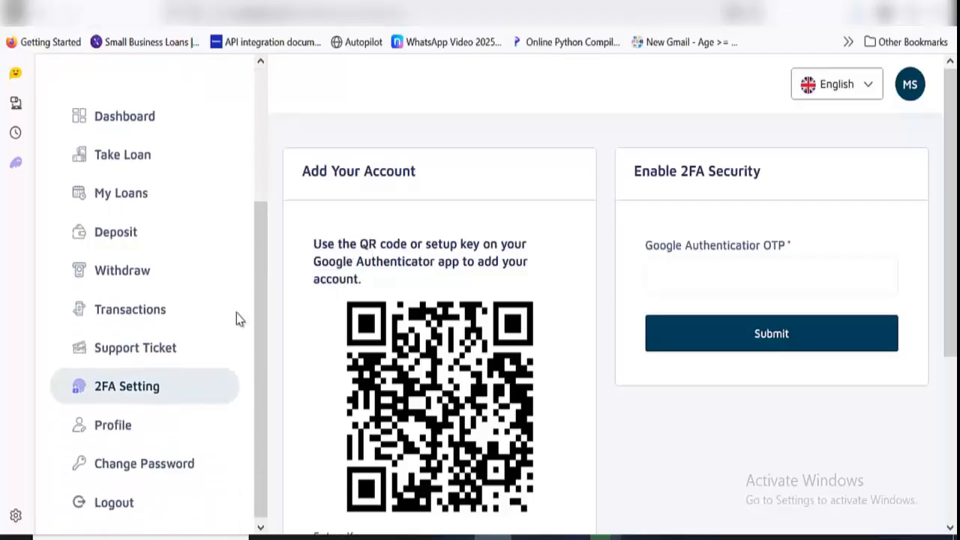
pyautogui.click(193, 420)
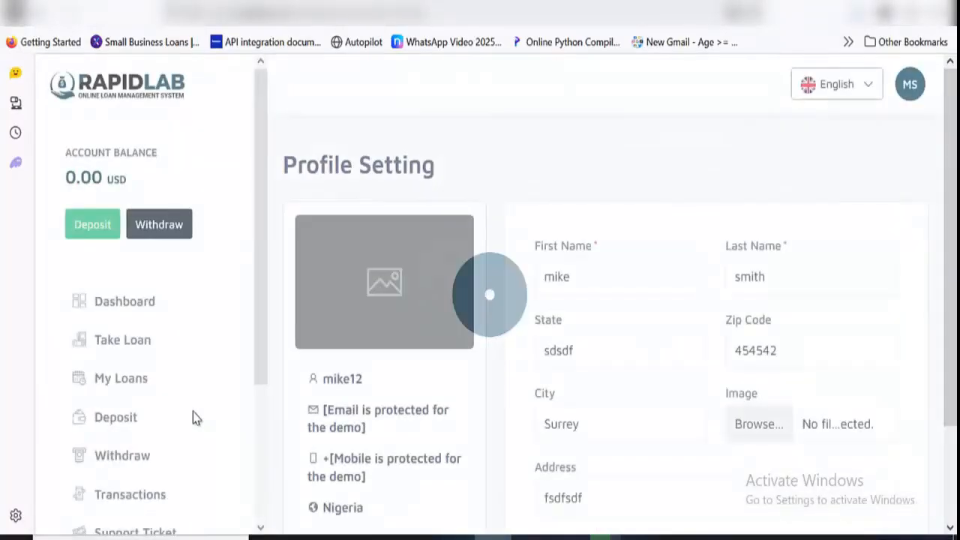
pyautogui.scroll(-1, 586, 327)
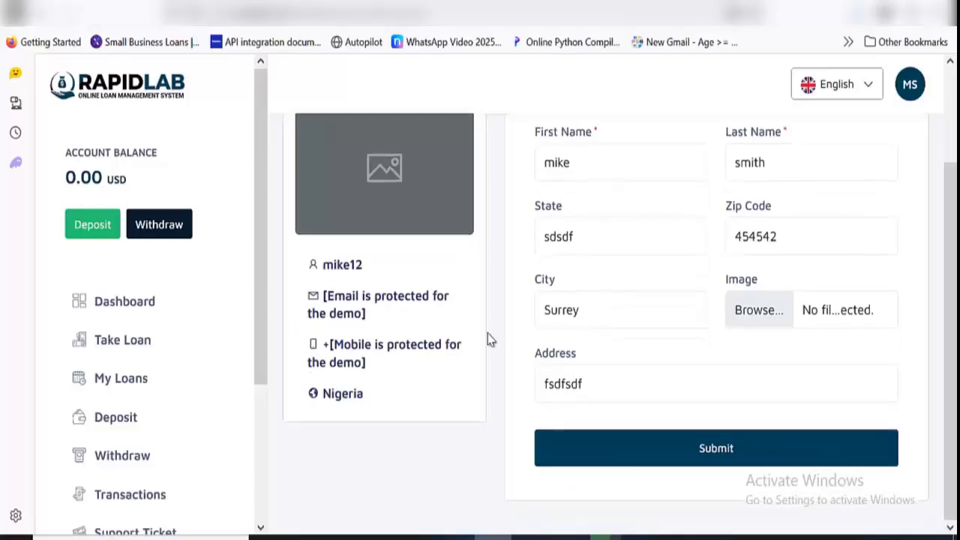
pyautogui.scroll(1, 432, 237)
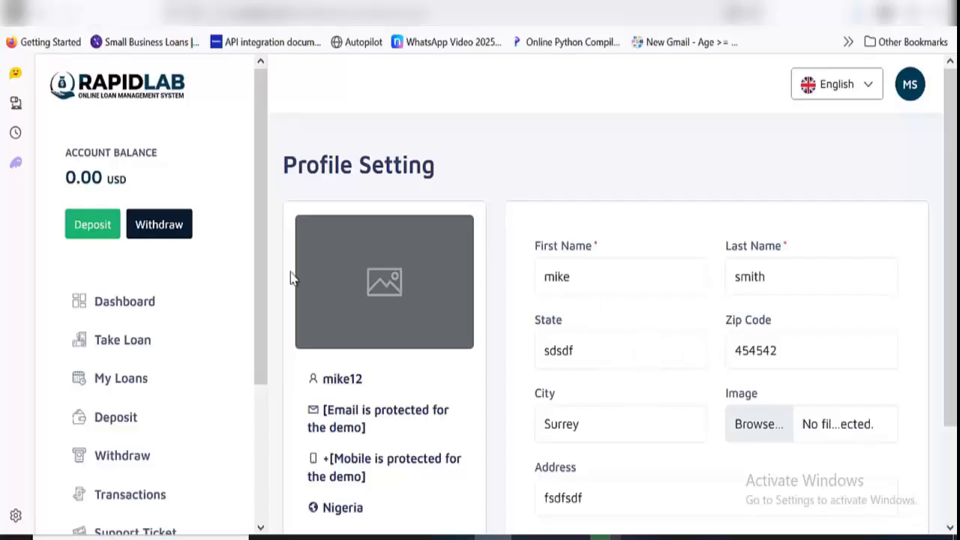
# Open the Change Password form and examine its three password fields, and view the options in the account menu
pyautogui.scroll(-3, 238, 327)
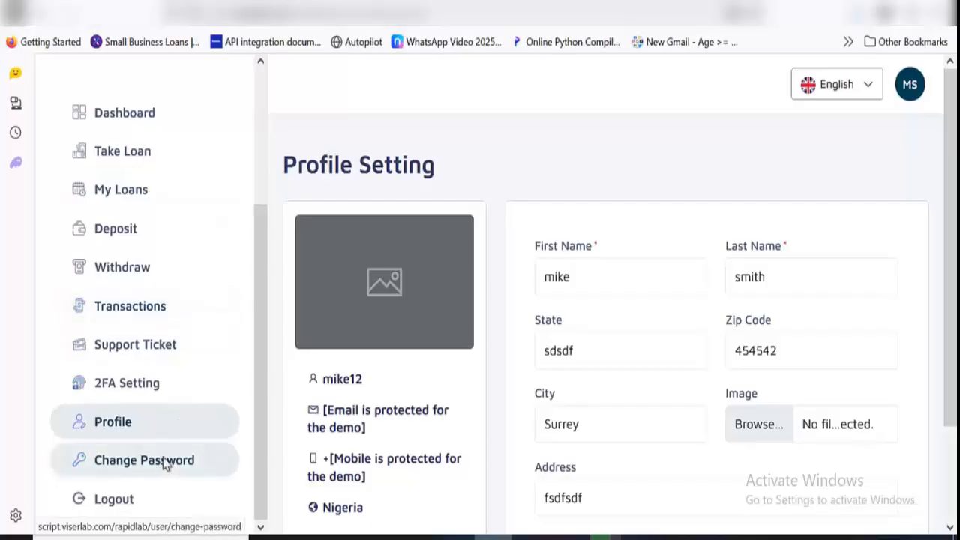
pyautogui.click(164, 463)
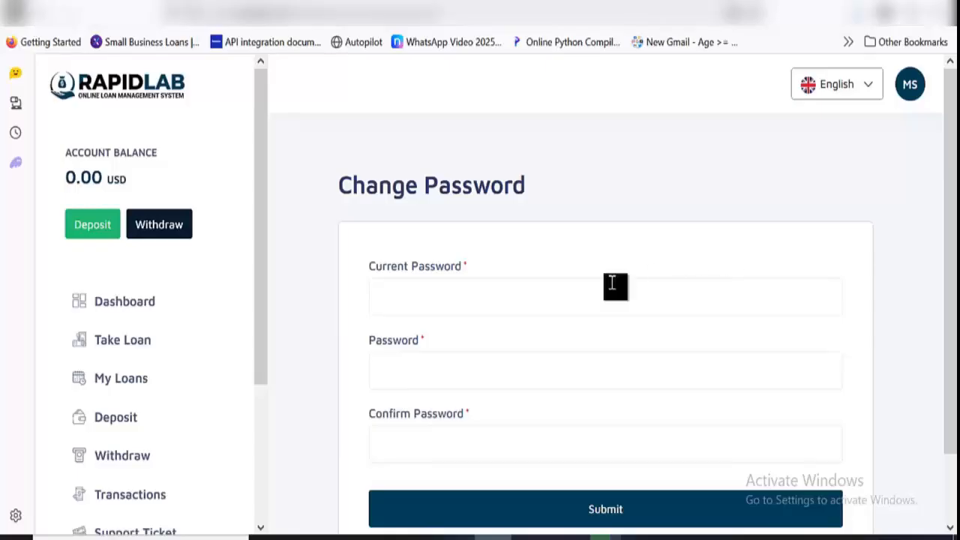
pyautogui.click(567, 307)
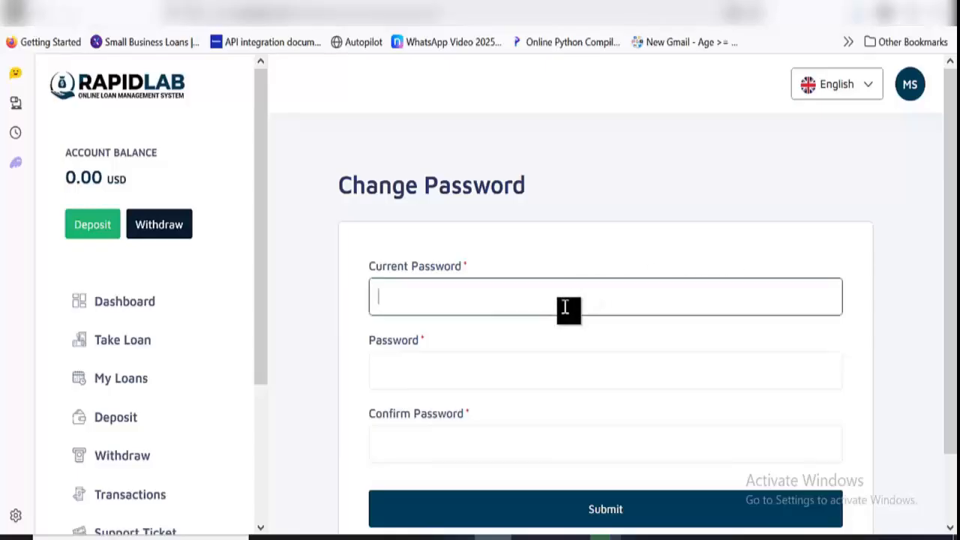
pyautogui.click(480, 370)
pyautogui.scroll(-5, 195, 423)
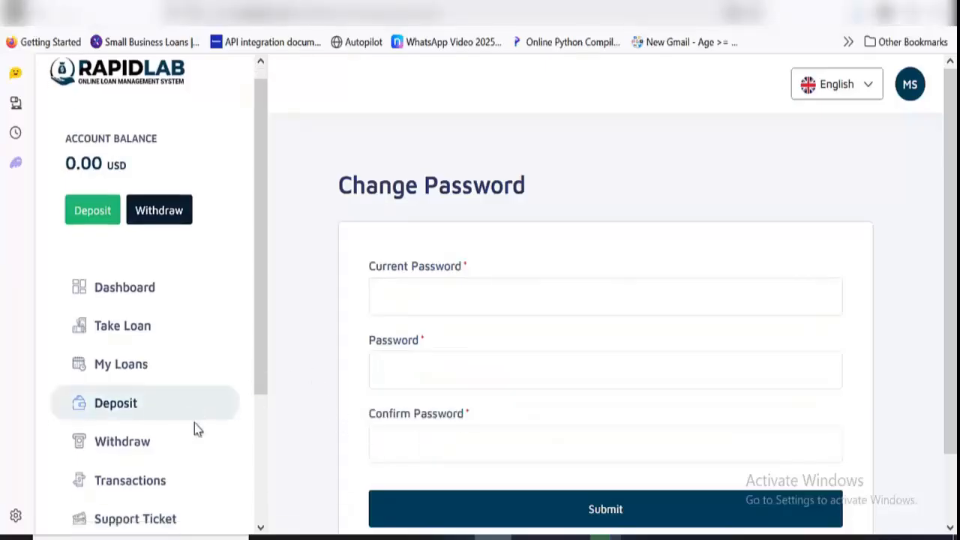
pyautogui.scroll(2, 195, 427)
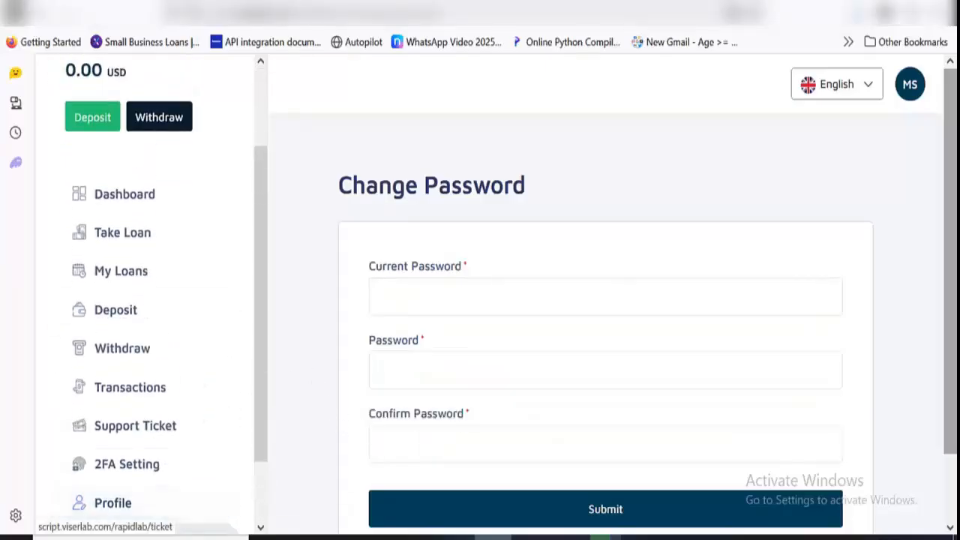
pyautogui.click(909, 86)
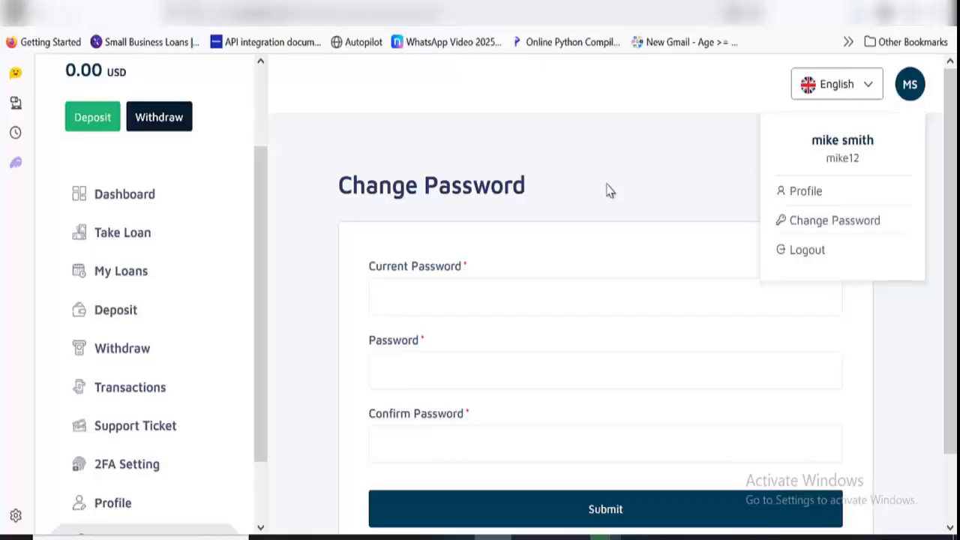
pyautogui.click(609, 190)
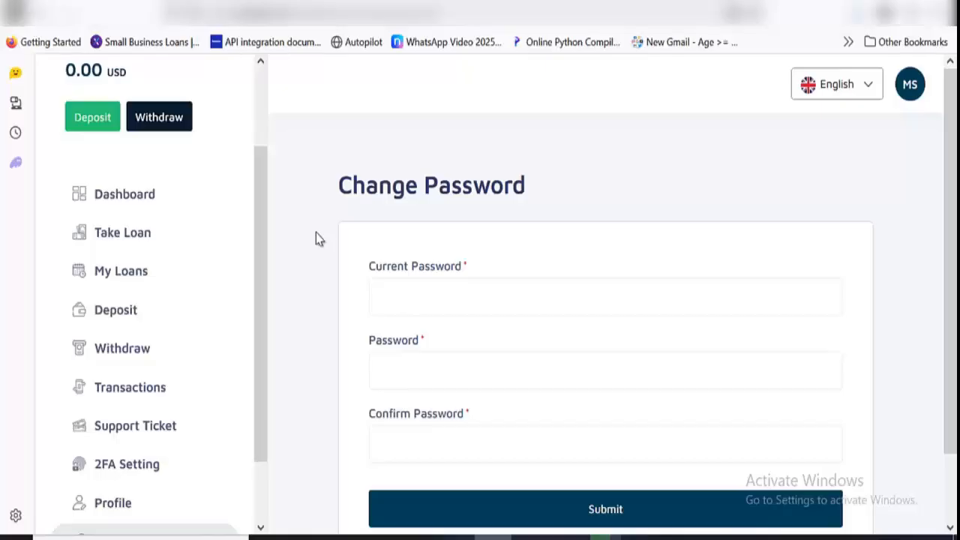
# Switch to the admin dashboard and look over the user, deposit, withdrawal and loan summaries, the report charts and the login charts
pyautogui.click(323, 2)
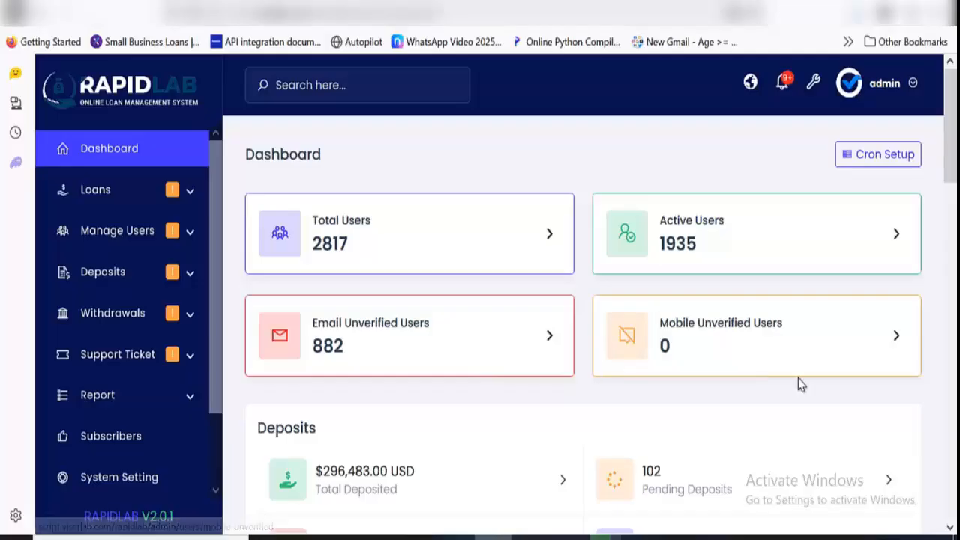
pyautogui.scroll(-2, 798, 379)
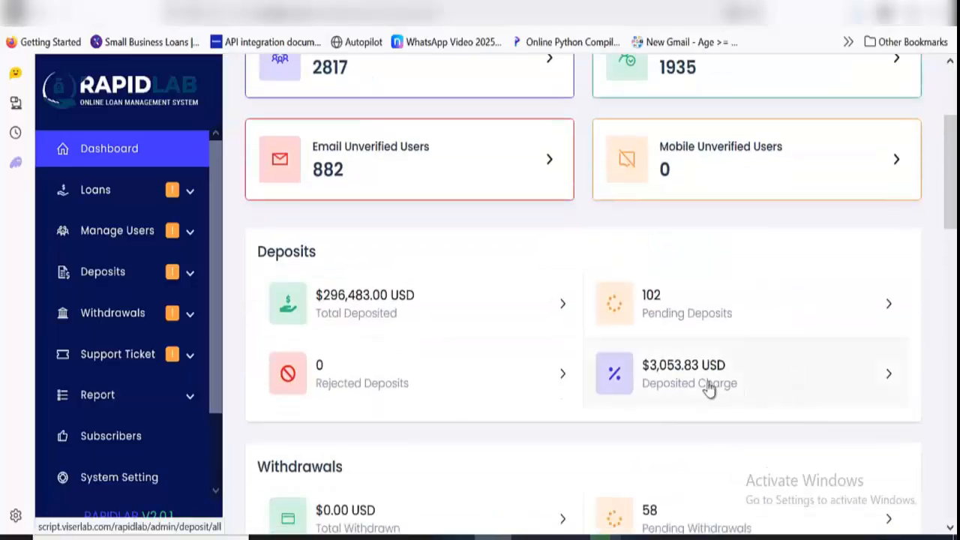
pyautogui.scroll(-1, 489, 363)
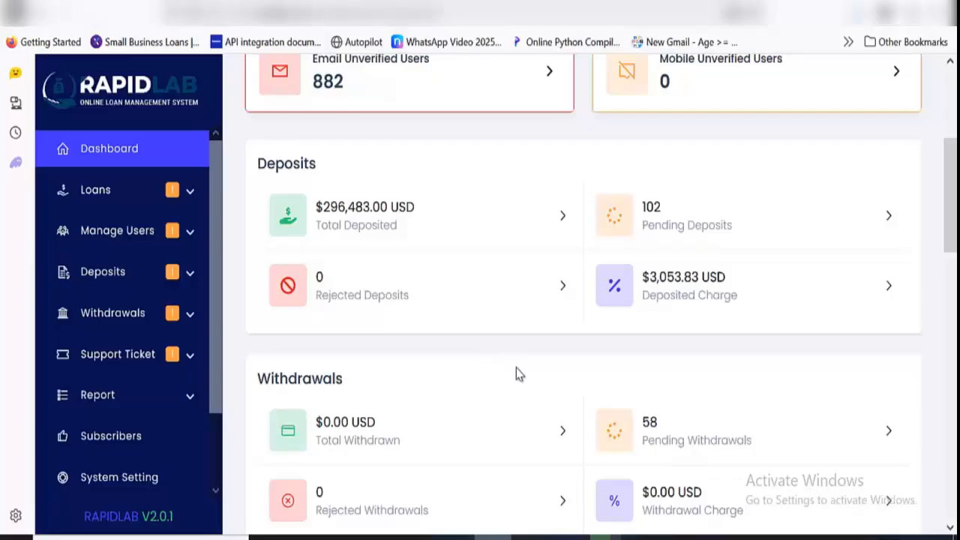
pyautogui.scroll(-2, 516, 368)
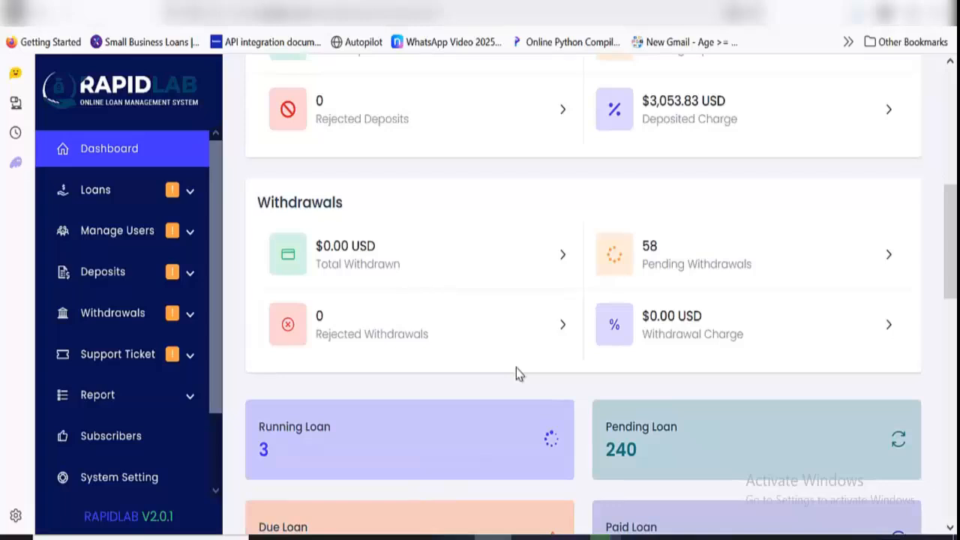
pyautogui.scroll(-3, 516, 373)
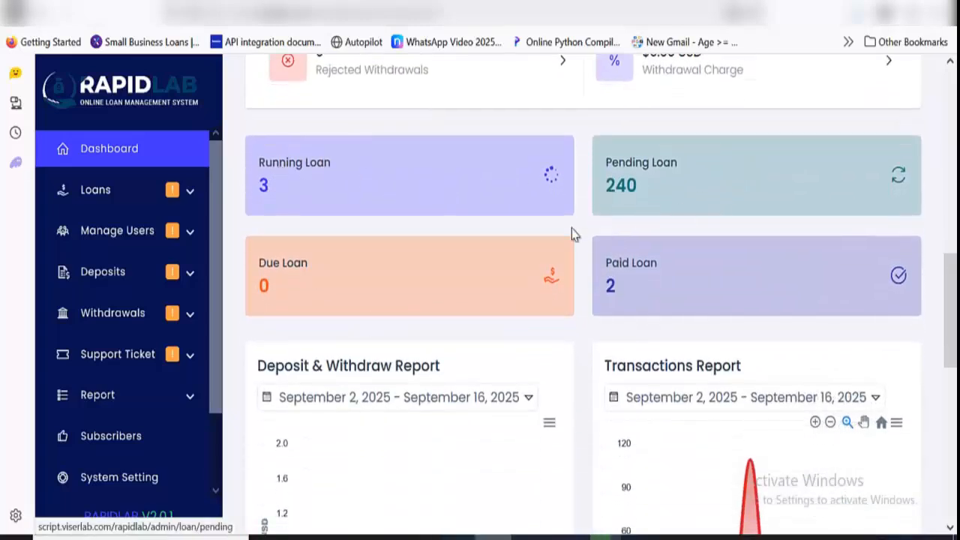
pyautogui.scroll(-1, 428, 292)
pyautogui.scroll(-3, 578, 253)
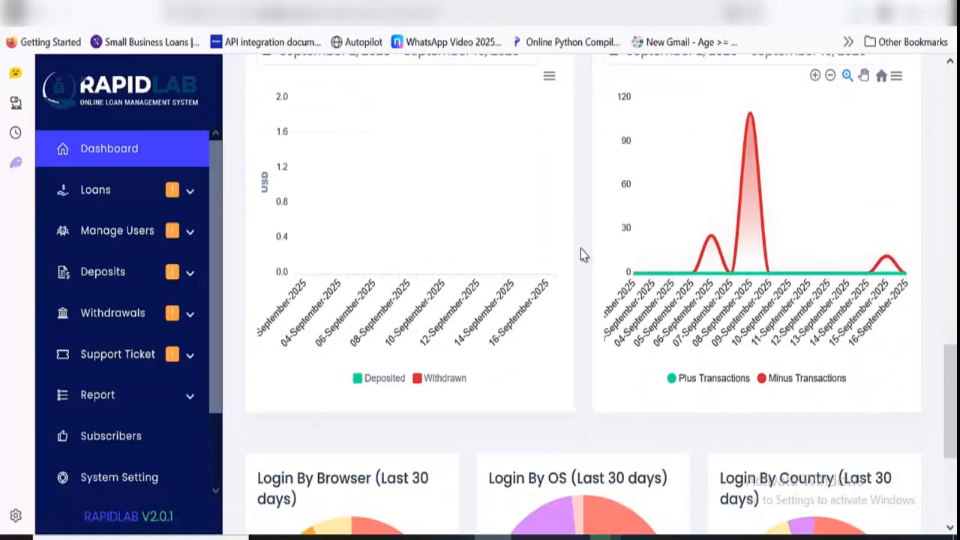
pyautogui.scroll(1, 580, 251)
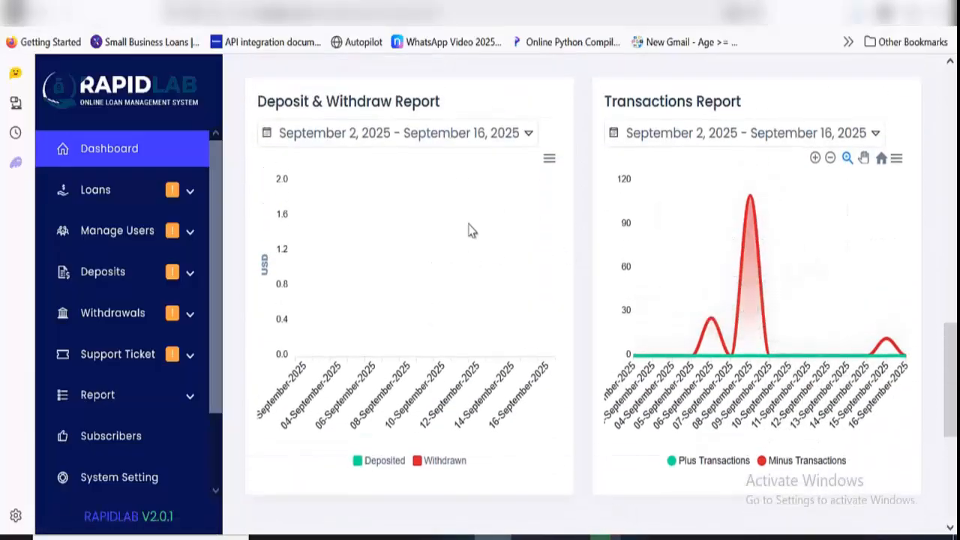
pyautogui.scroll(-2, 841, 289)
pyautogui.scroll(-2, 841, 289)
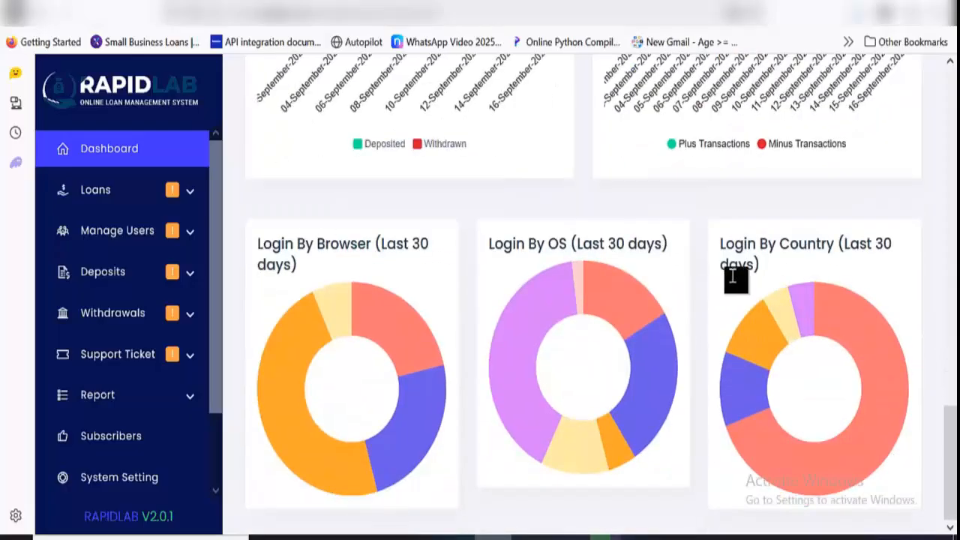
pyautogui.scroll(2, 726, 277)
pyautogui.scroll(10, 726, 279)
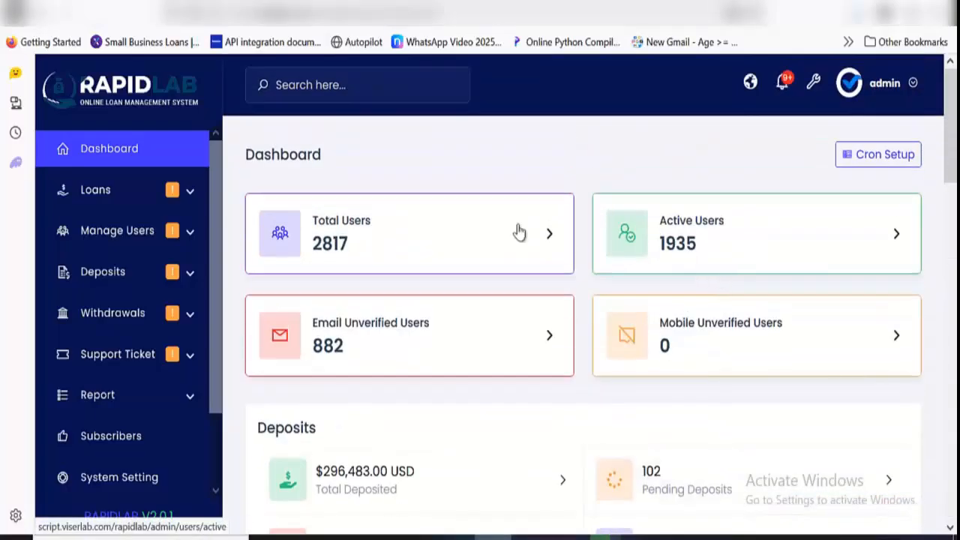
# Open the admin list of pending loans and look over its entries
pyautogui.click(190, 192)
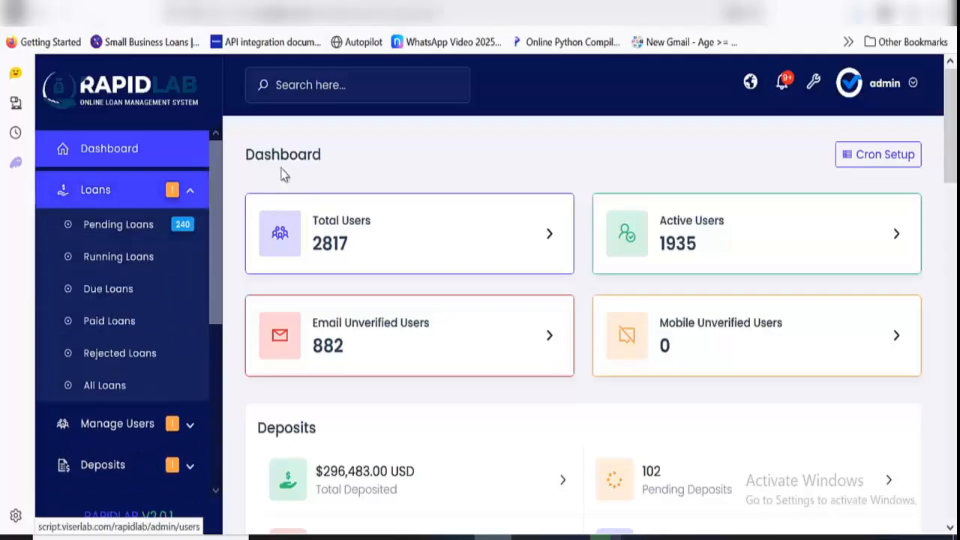
pyautogui.click(135, 241)
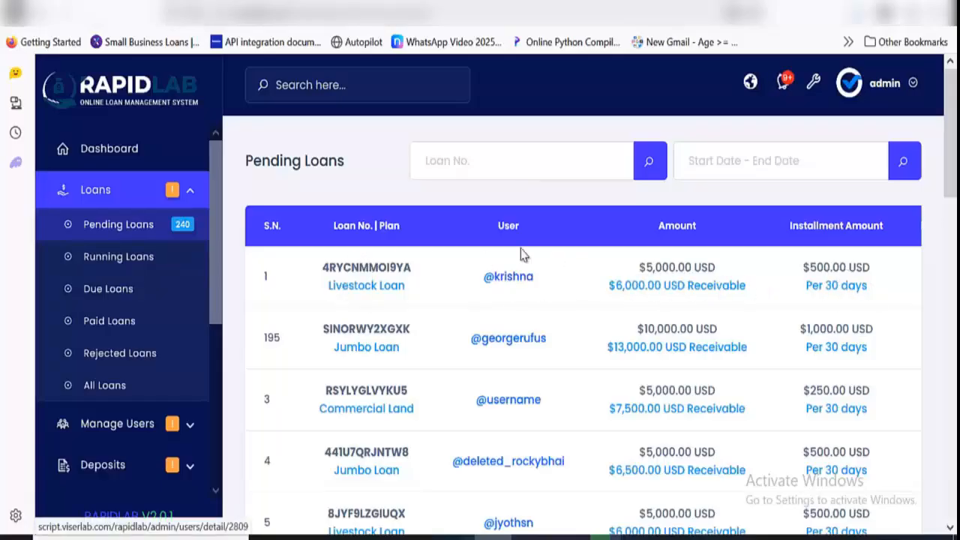
pyautogui.scroll(-1, 489, 299)
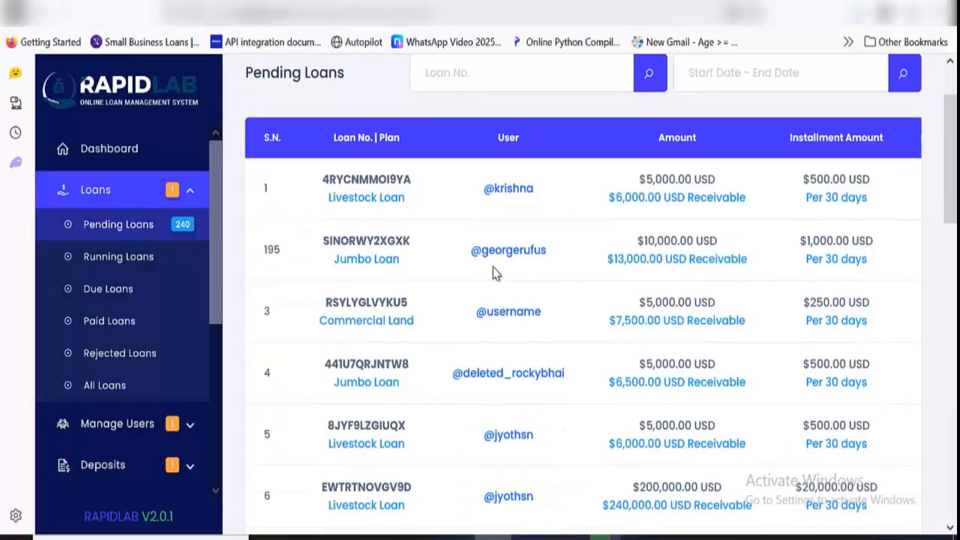
# Open the user details of the first pending loan's borrower and review the account summary, actions and personal information
pyautogui.click(508, 192)
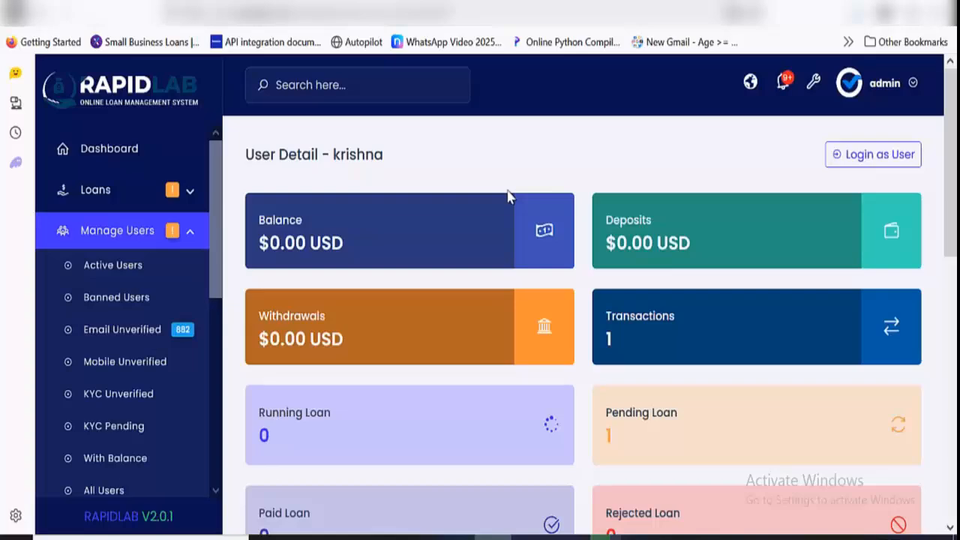
pyautogui.scroll(-2, 475, 242)
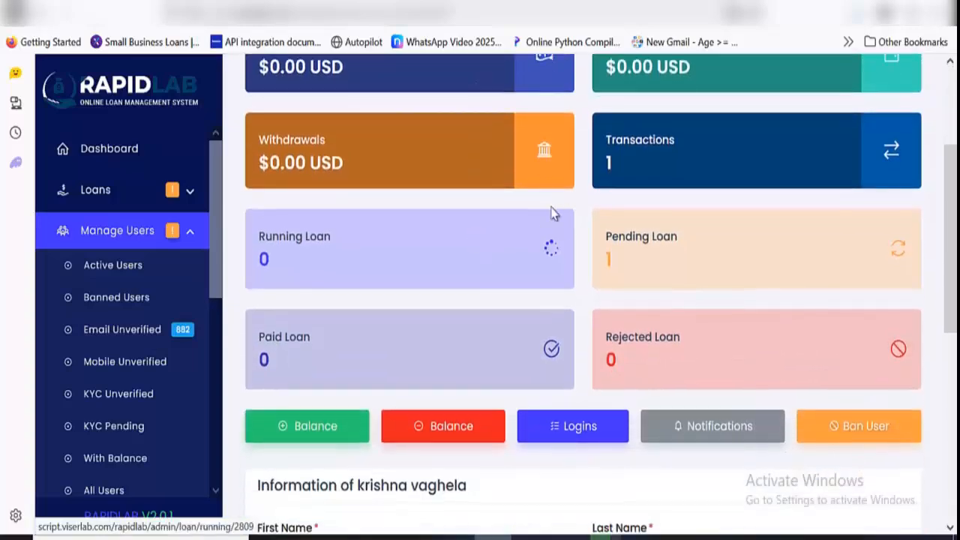
pyautogui.scroll(-3, 540, 218)
pyautogui.scroll(-1, 533, 210)
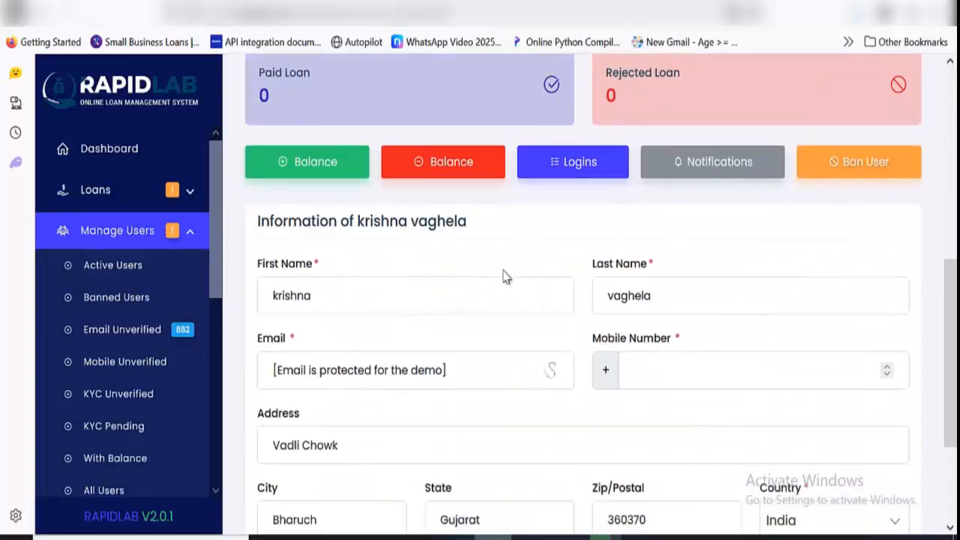
pyautogui.scroll(-2, 504, 277)
pyautogui.scroll(5, 506, 271)
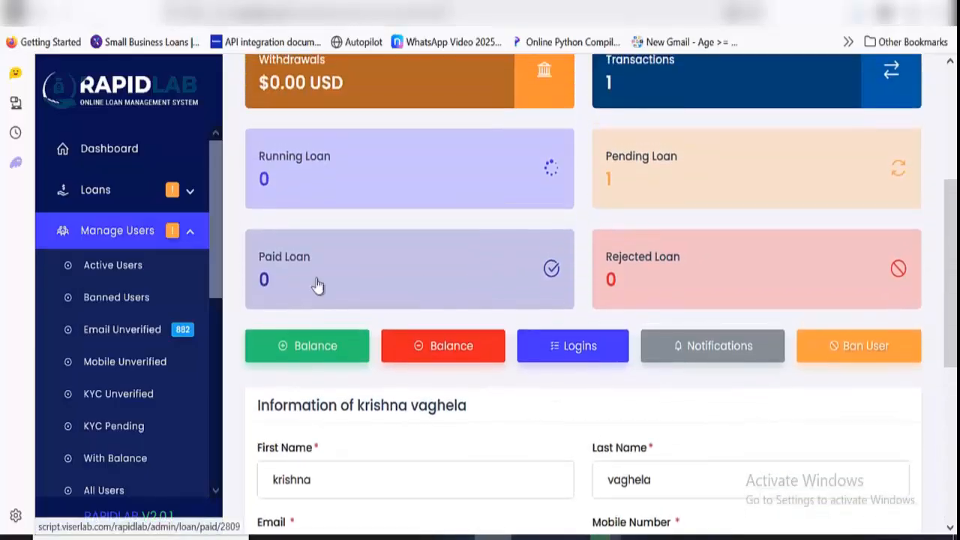
# View the running, due, paid, rejected and all loans lists one after another, and collapse the loans section
pyautogui.click(139, 203)
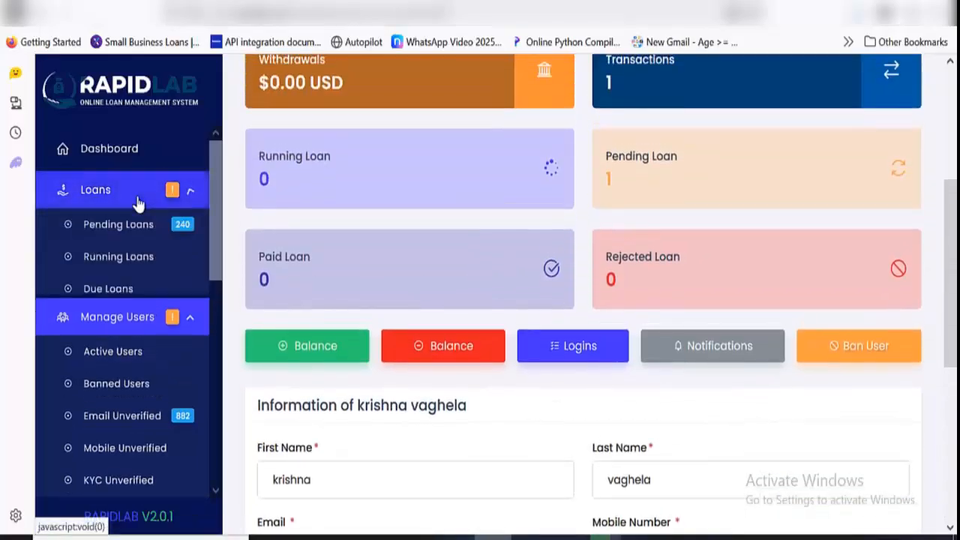
pyautogui.click(150, 257)
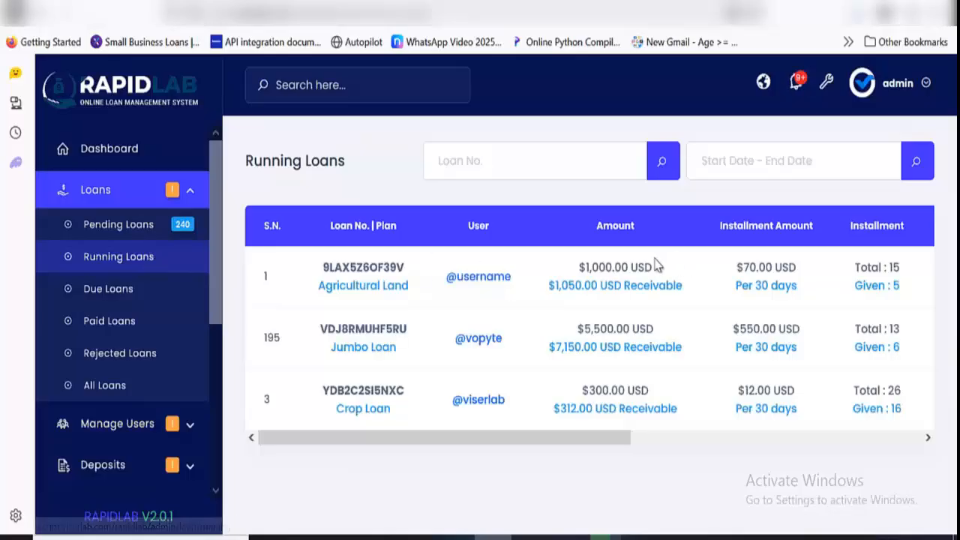
pyautogui.click(104, 299)
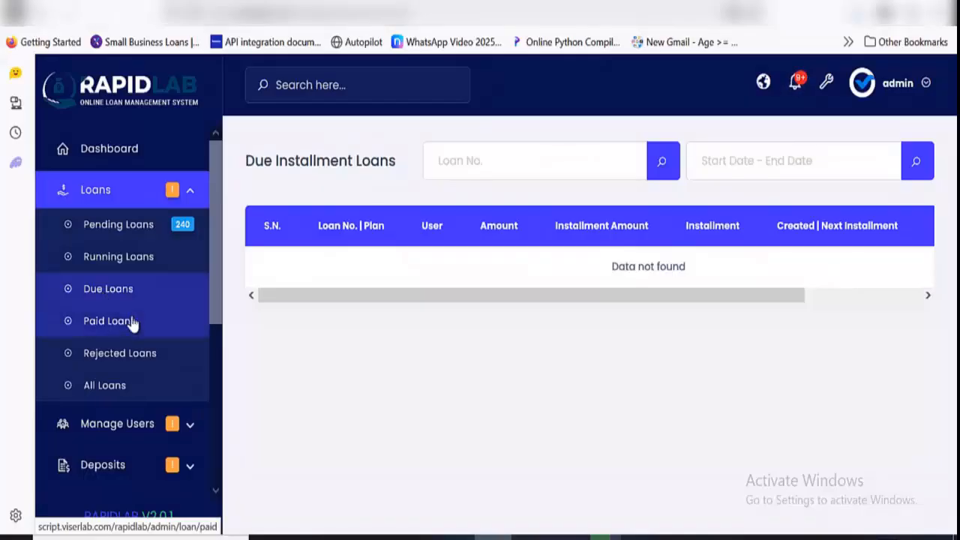
pyautogui.click(129, 322)
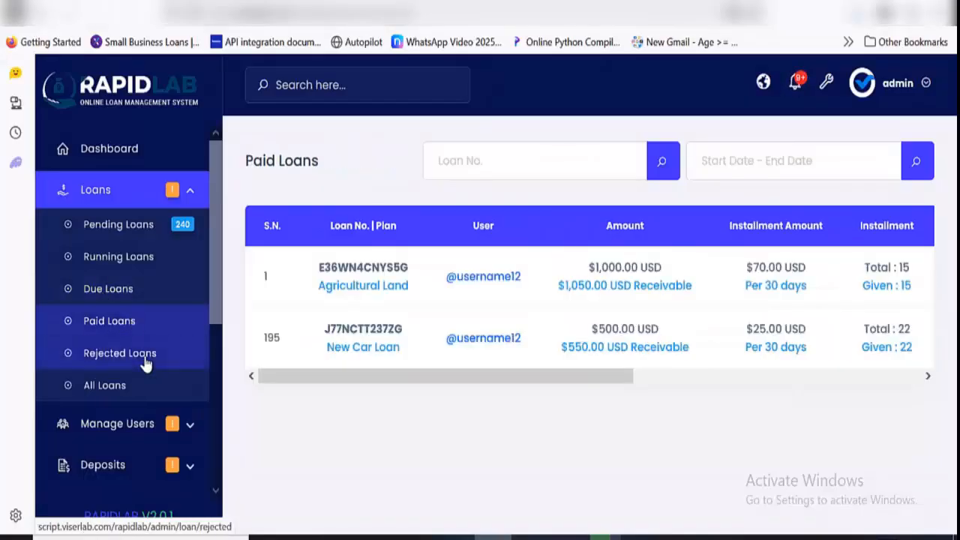
pyautogui.click(146, 364)
pyautogui.click(128, 389)
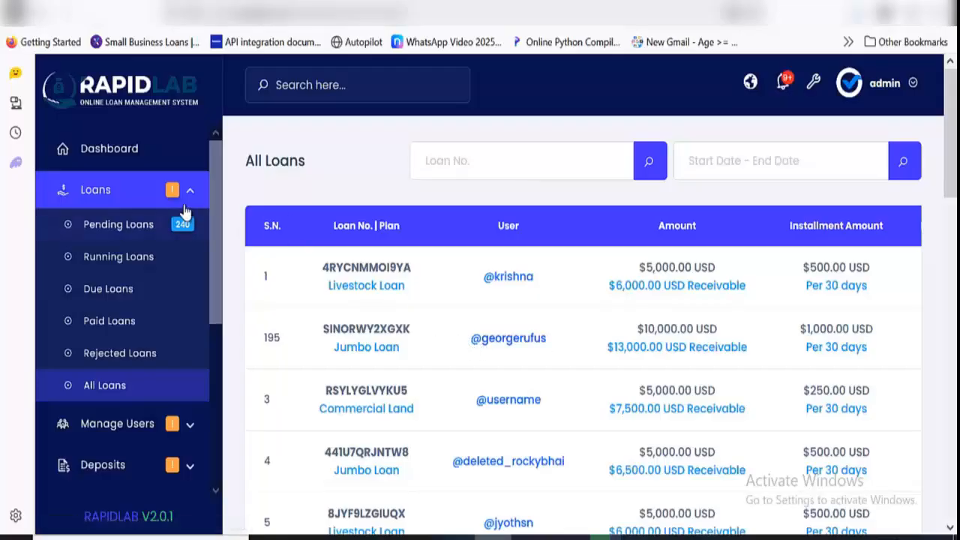
pyautogui.click(185, 193)
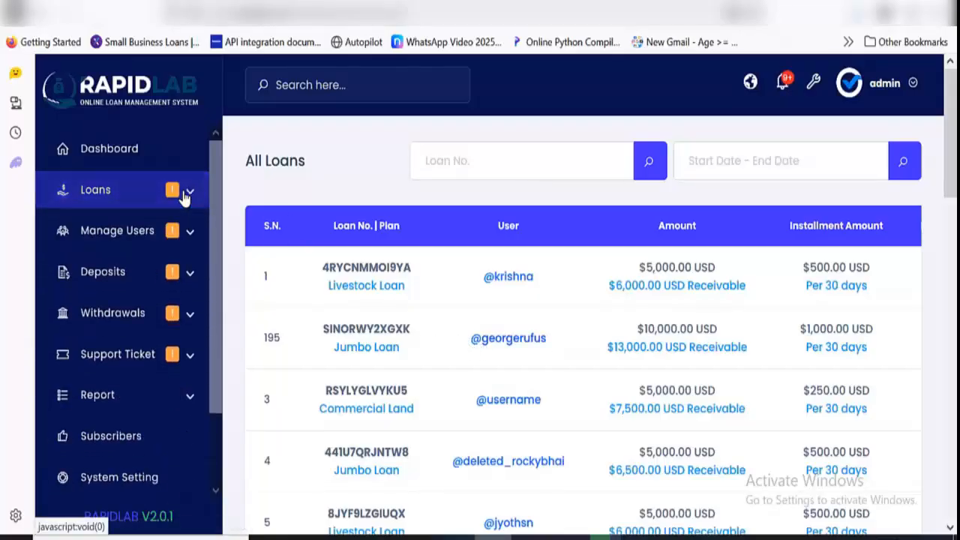
# Open the list of active users and bring up the details of the first user
pyautogui.click(184, 236)
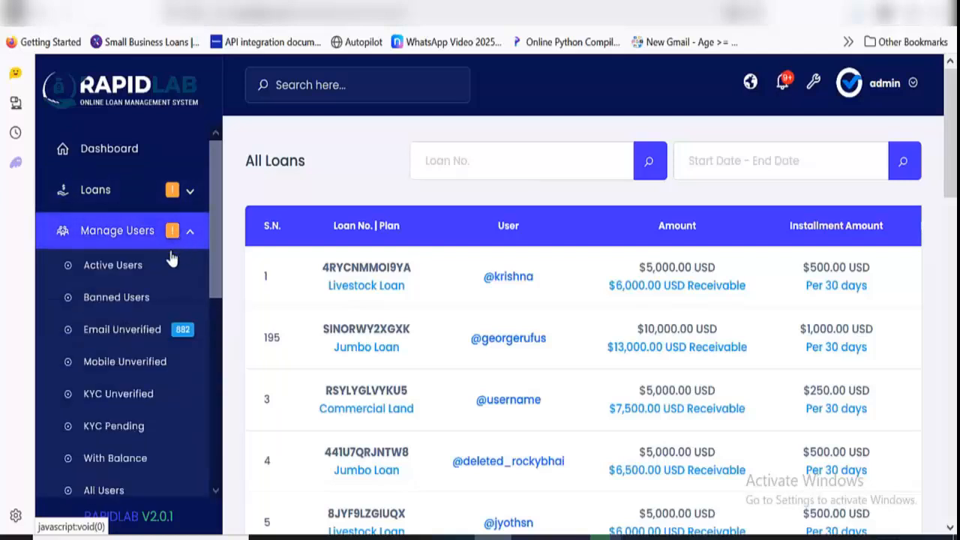
pyautogui.click(166, 265)
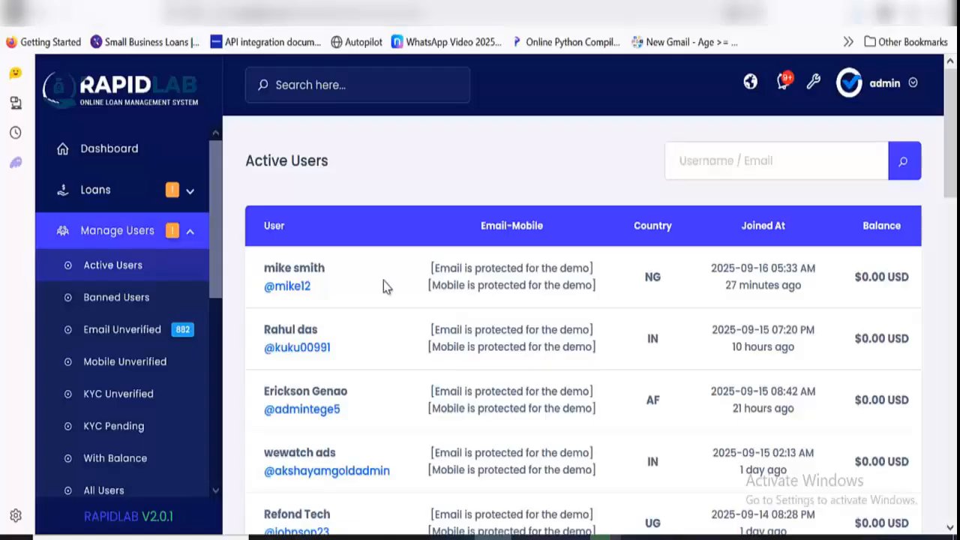
pyautogui.scroll(-2, 383, 280)
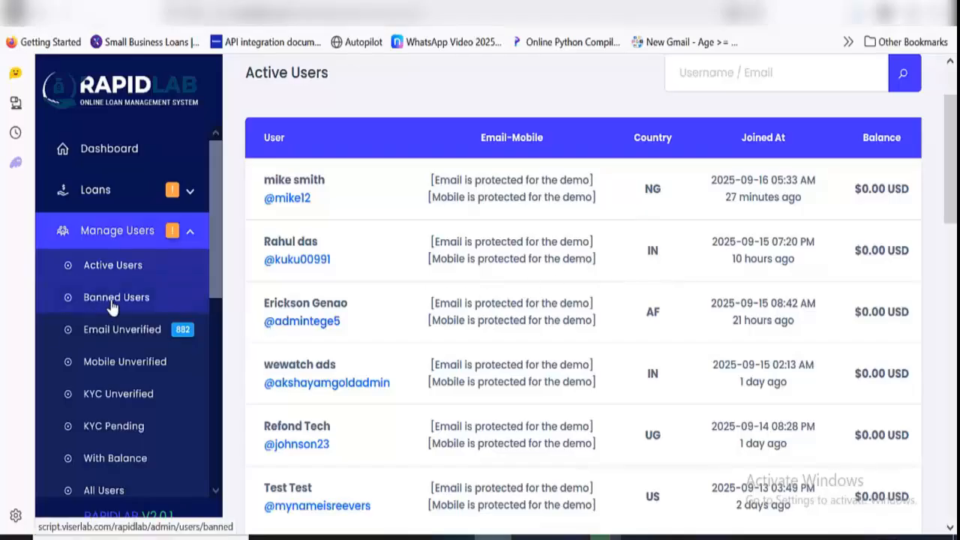
pyautogui.click(292, 201)
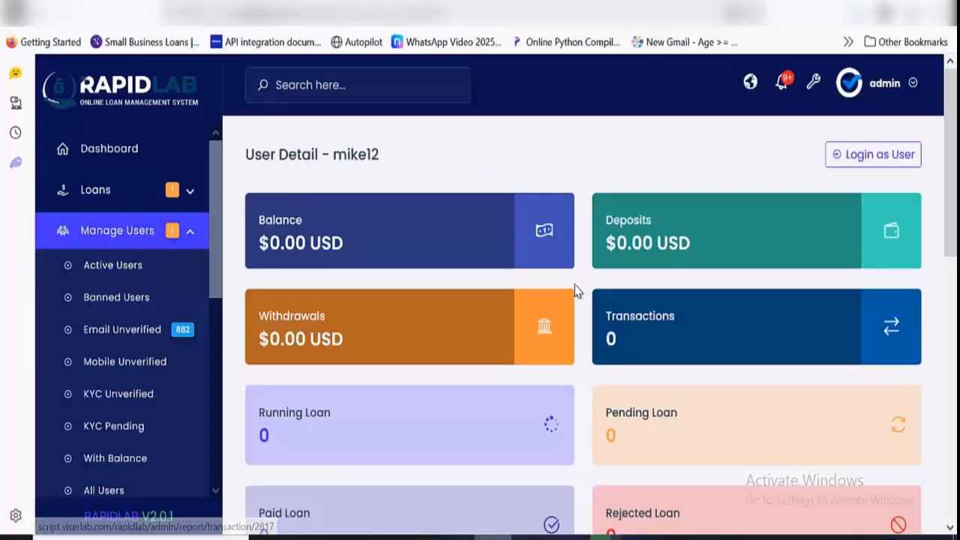
# Try to add a balance of 100000000 USD with the remark "dfggf" to the user's account
pyautogui.scroll(-2, 502, 302)
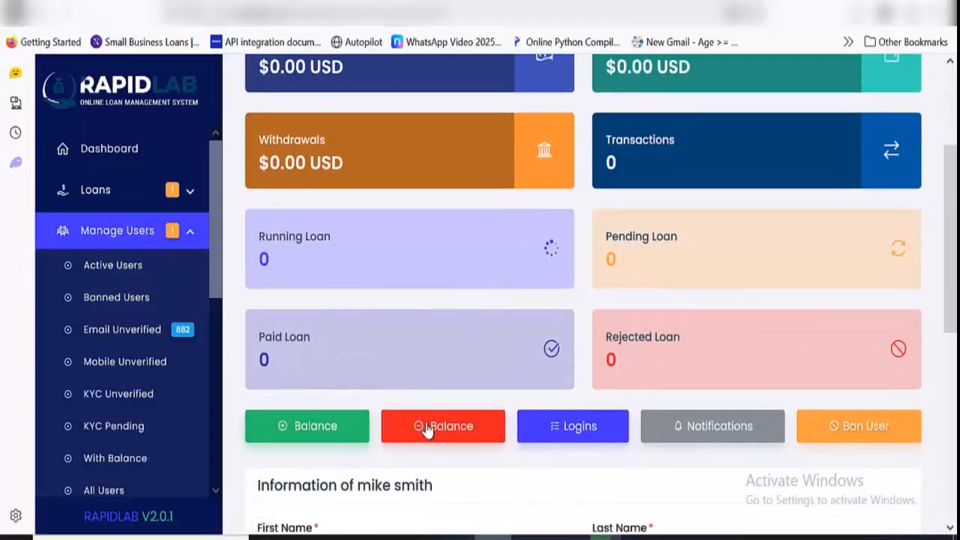
pyautogui.click(342, 441)
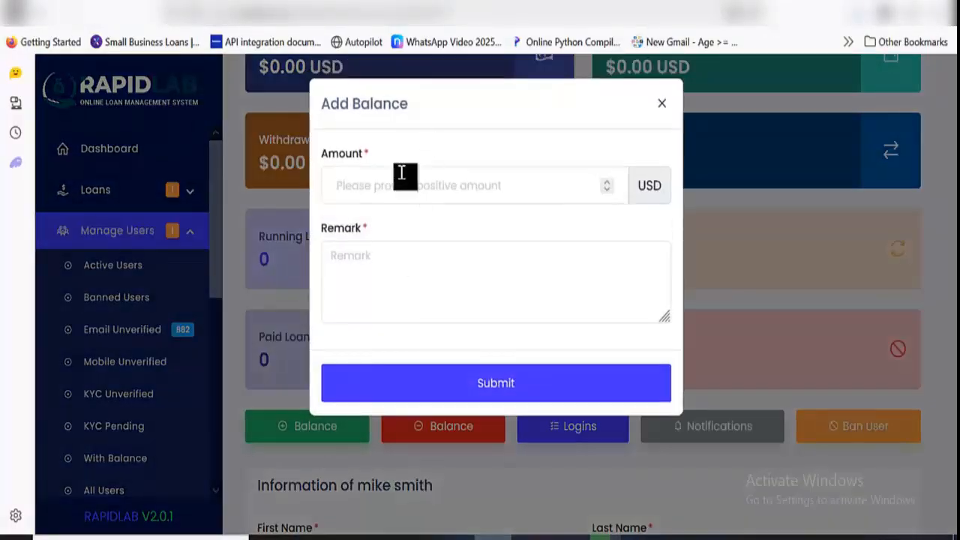
pyautogui.click(400, 175)
pyautogui.write('10')
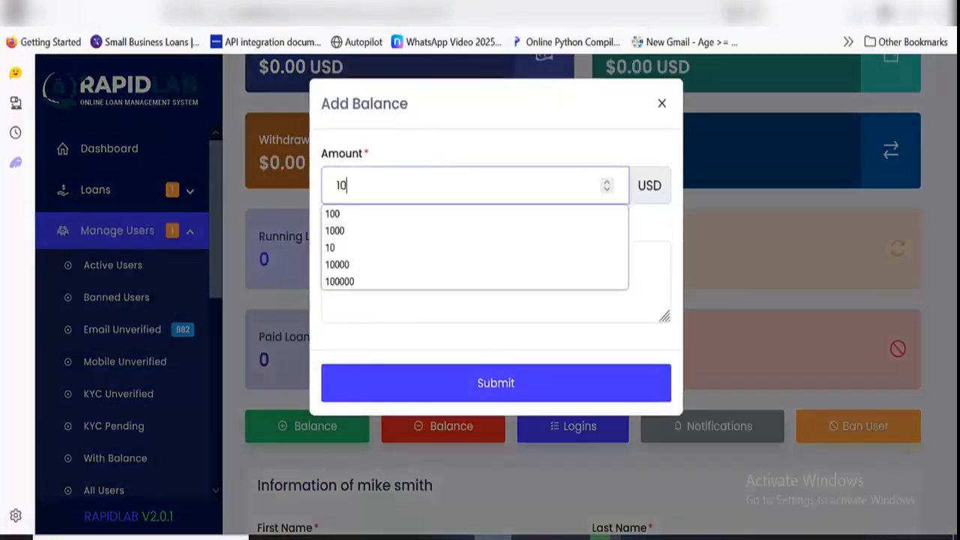
pyautogui.write('00000000')
pyautogui.click(409, 300)
pyautogui.write('dfggf')
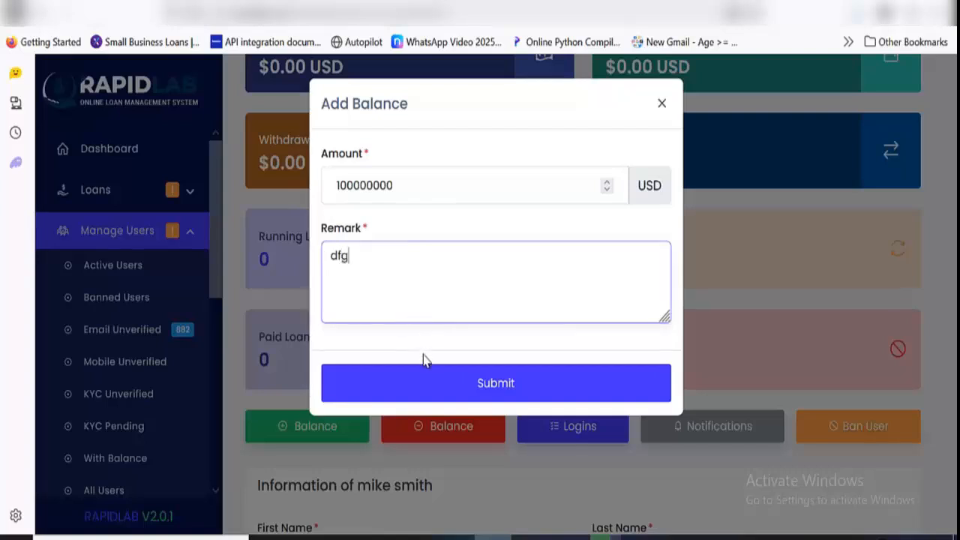
pyautogui.click(432, 395)
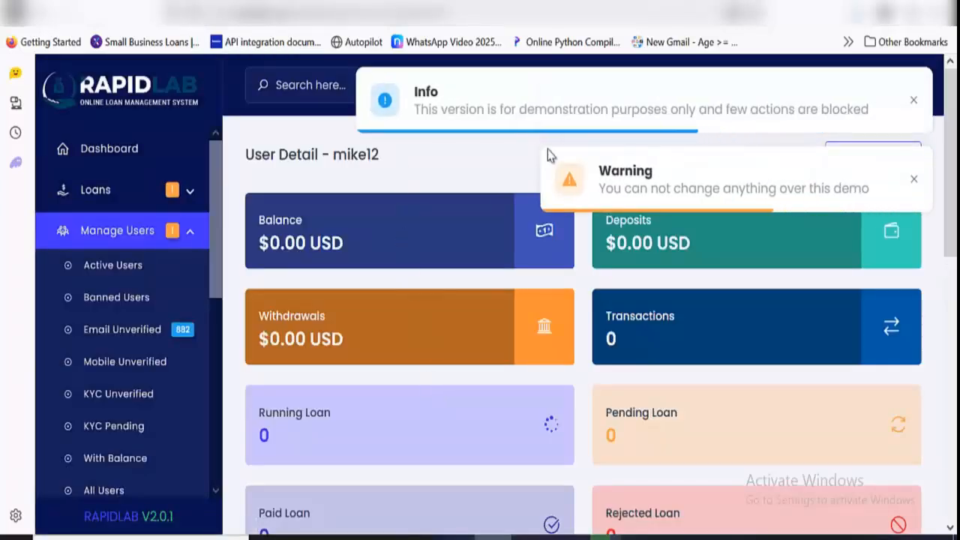
pyautogui.click(913, 100)
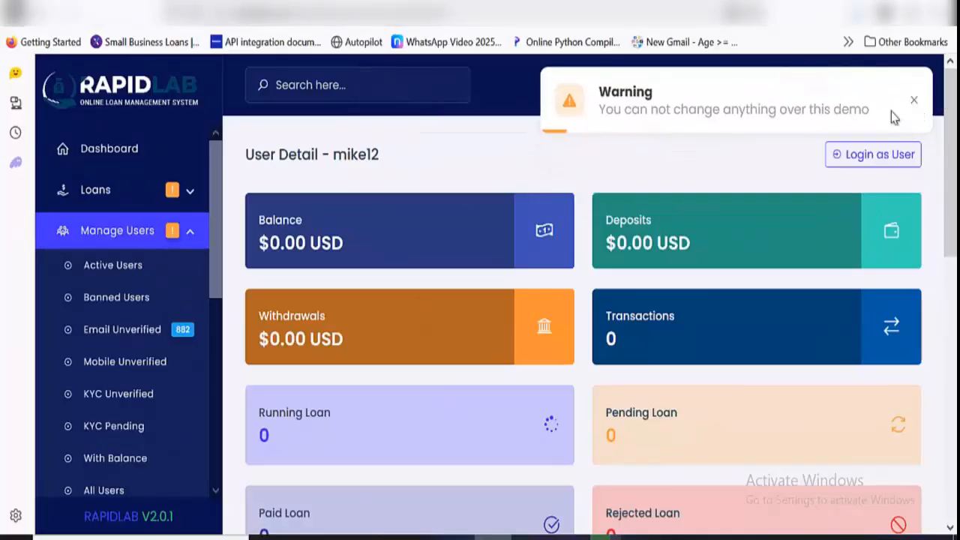
# Review the user's loan summaries, account actions, personal information and verification settings
pyautogui.scroll(-3, 660, 257)
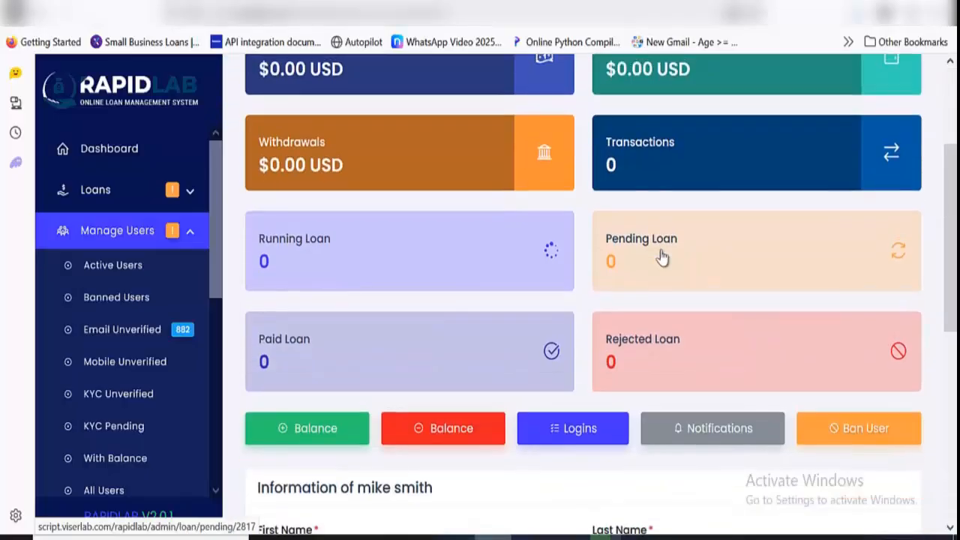
pyautogui.scroll(3, 660, 258)
pyautogui.scroll(-3, 722, 276)
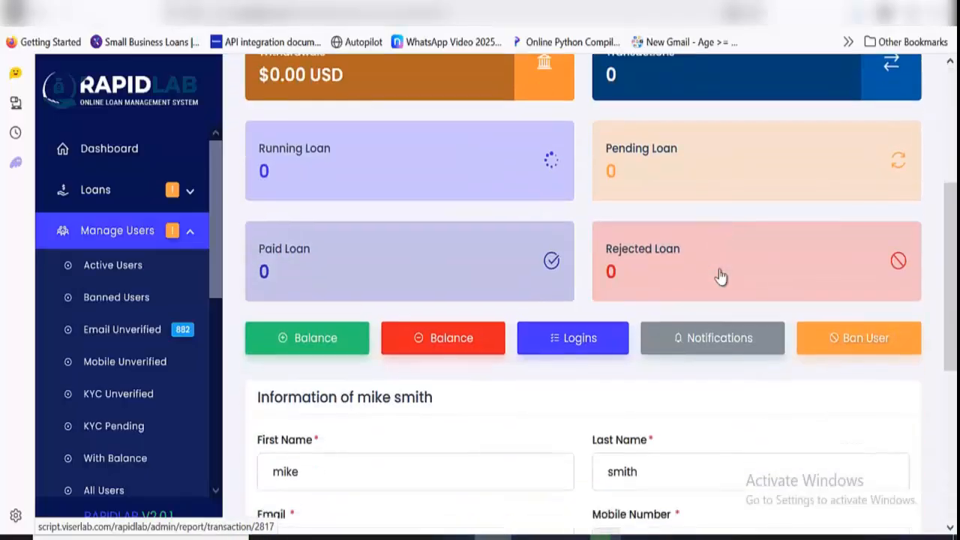
pyautogui.scroll(-3, 722, 274)
pyautogui.scroll(-1, 720, 272)
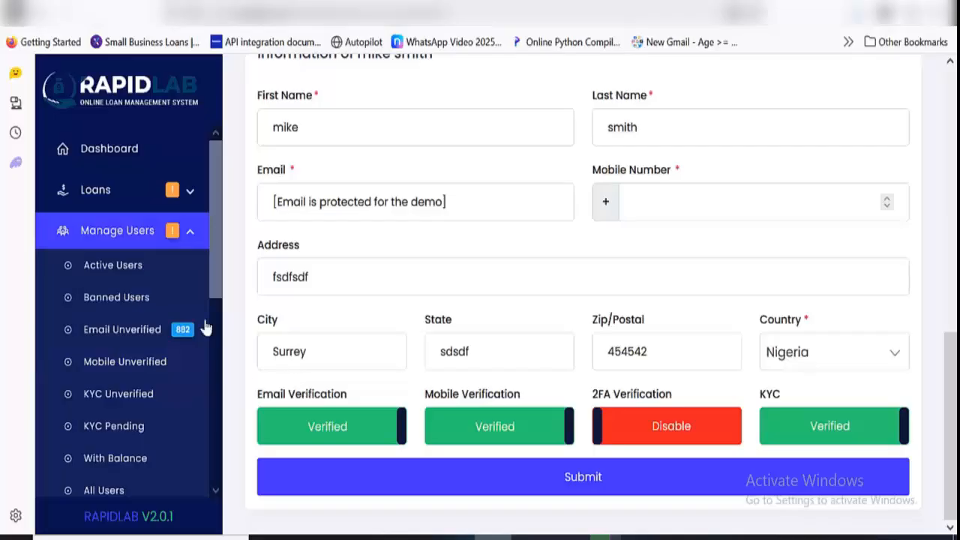
# View the banned, email unverified, mobile unverified and KYC unverified user lists one after another
pyautogui.click(129, 307)
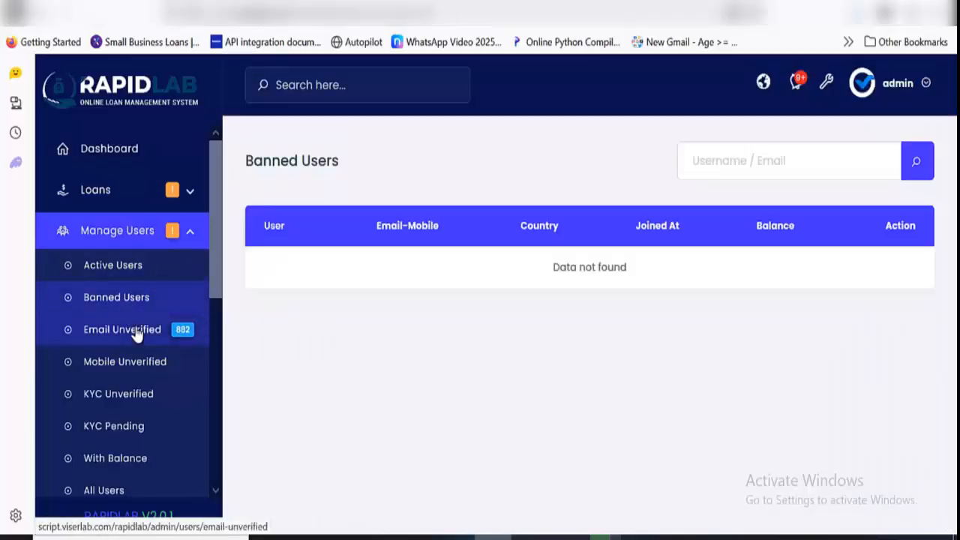
pyautogui.click(137, 333)
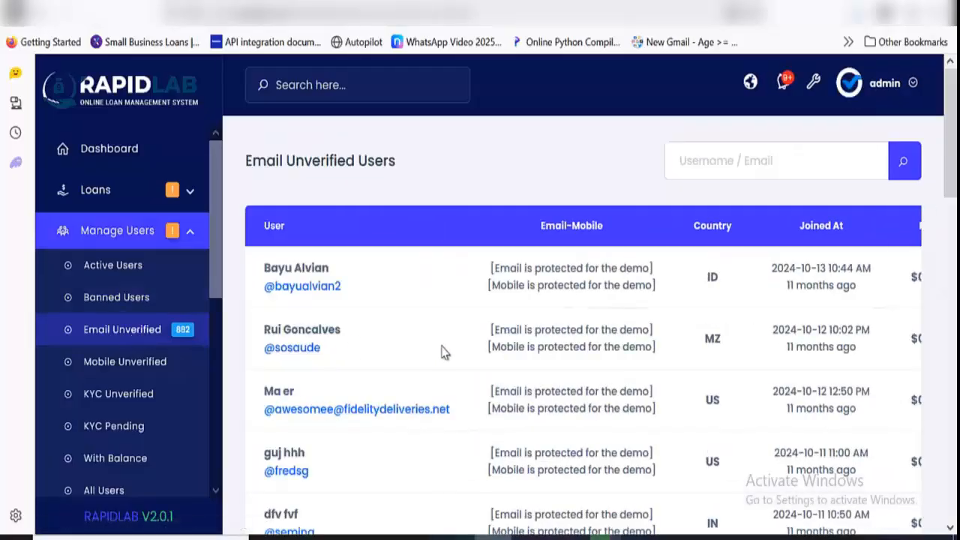
pyautogui.click(152, 368)
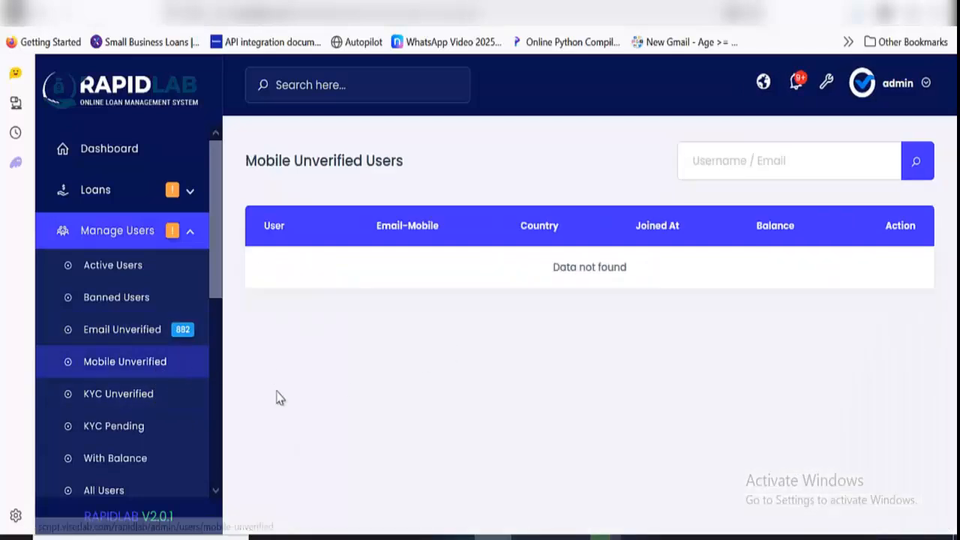
pyautogui.click(147, 375)
# View the list of users with balance and look over the list of all users
pyautogui.scroll(-3, 176, 365)
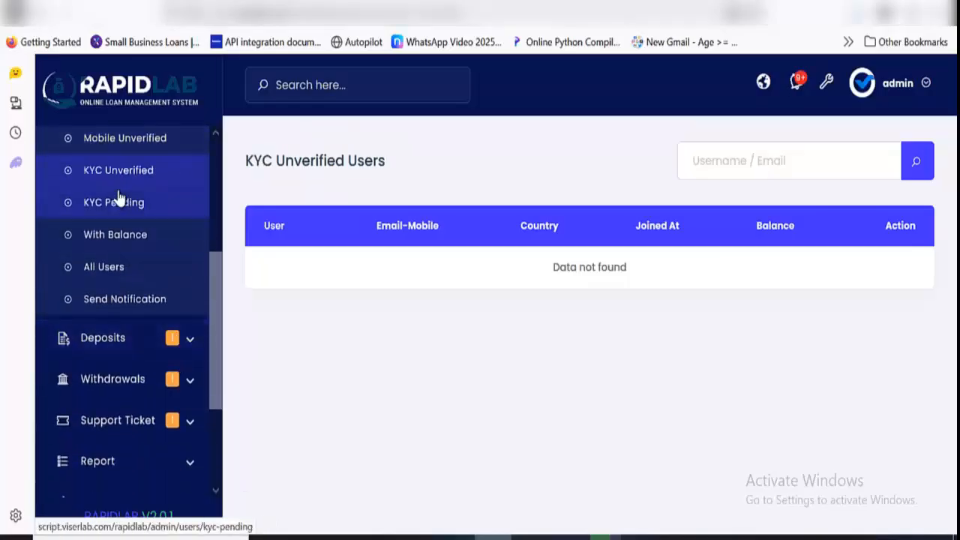
pyautogui.click(143, 250)
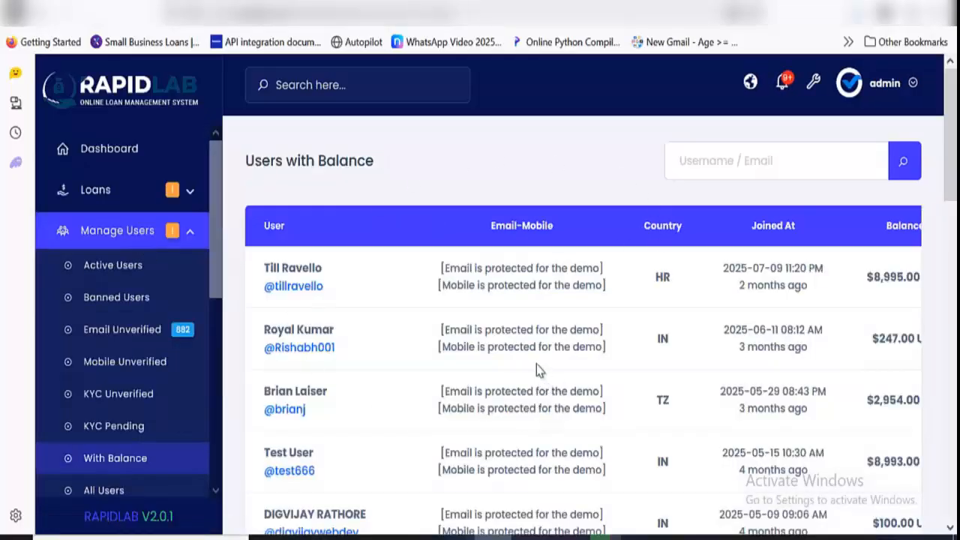
pyautogui.scroll(-3, 132, 443)
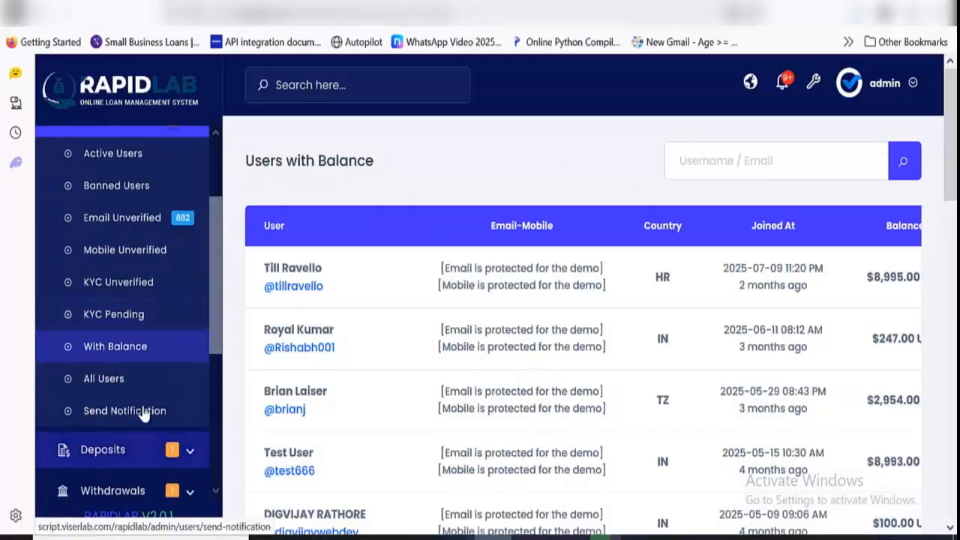
pyautogui.click(152, 387)
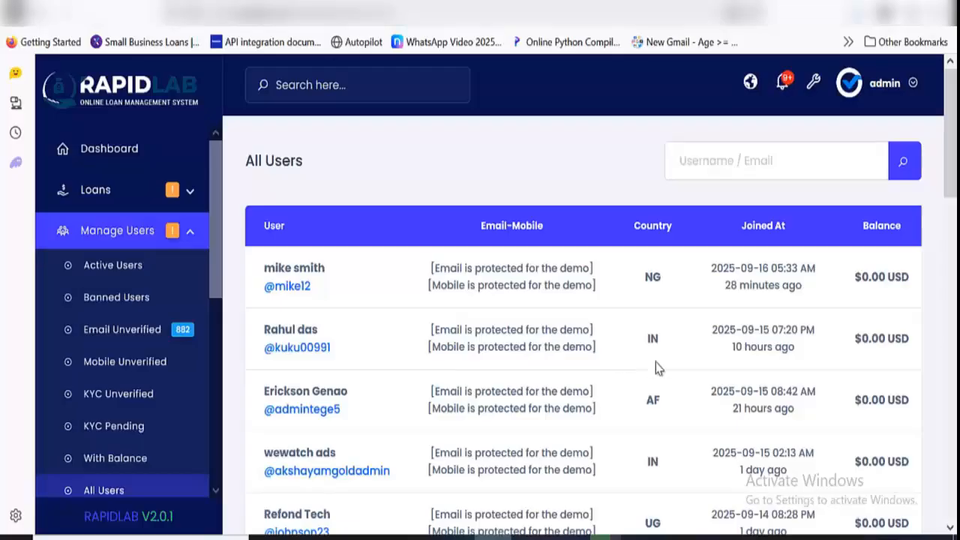
pyautogui.scroll(-2, 656, 363)
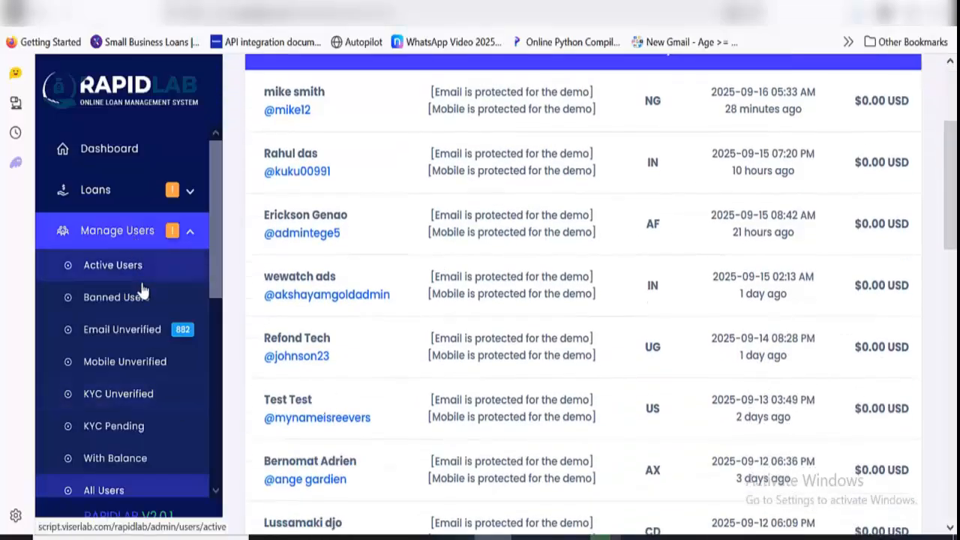
# Open the form for notifying verified users and set its recipients to Selected Users
pyautogui.scroll(-3, 141, 308)
pyautogui.click(143, 300)
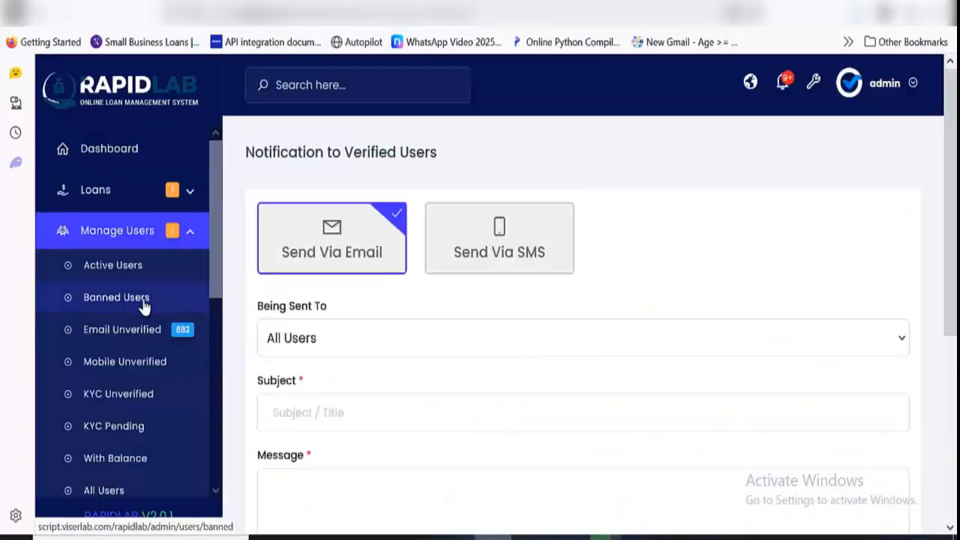
pyautogui.click(401, 338)
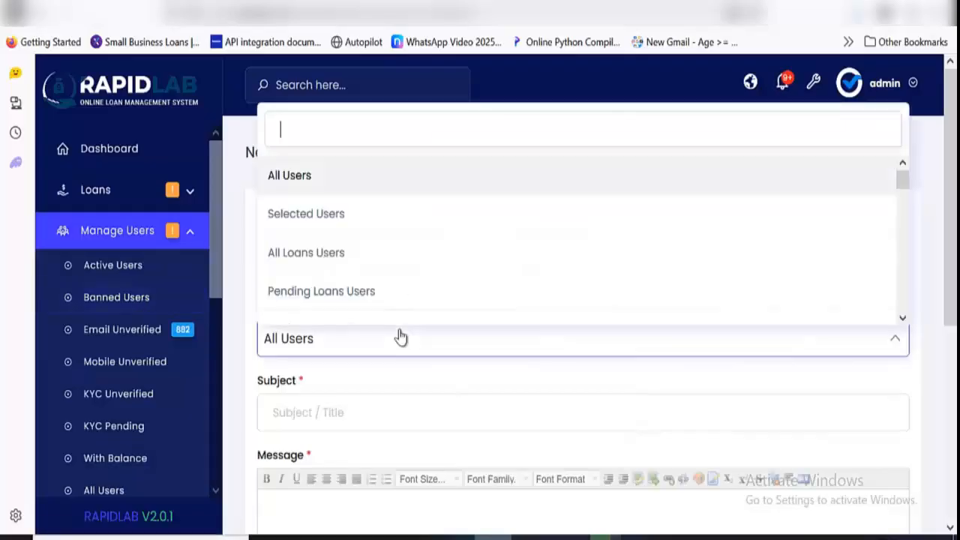
pyautogui.click(349, 217)
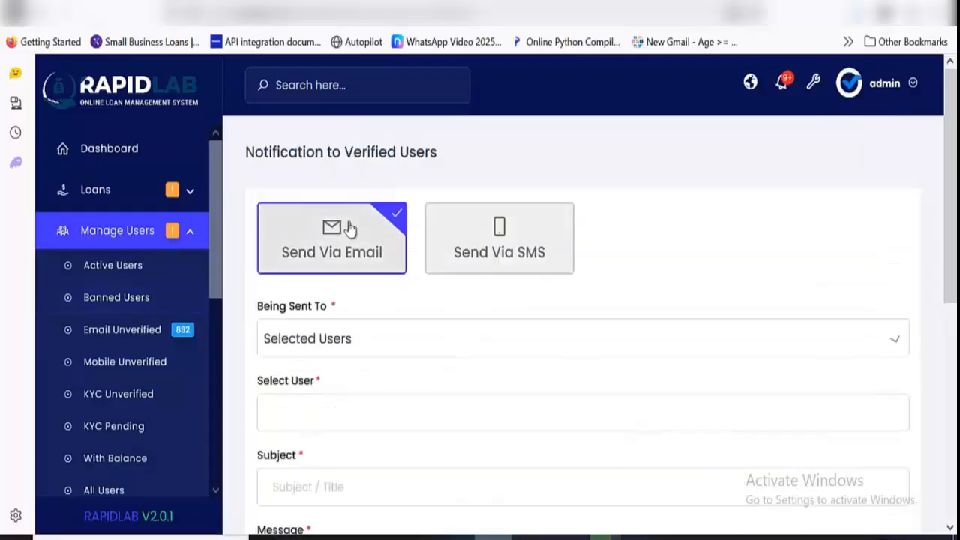
# Look at the selectable notification recipients without choosing one, and switch the notification channel to SMS
pyautogui.click(344, 412)
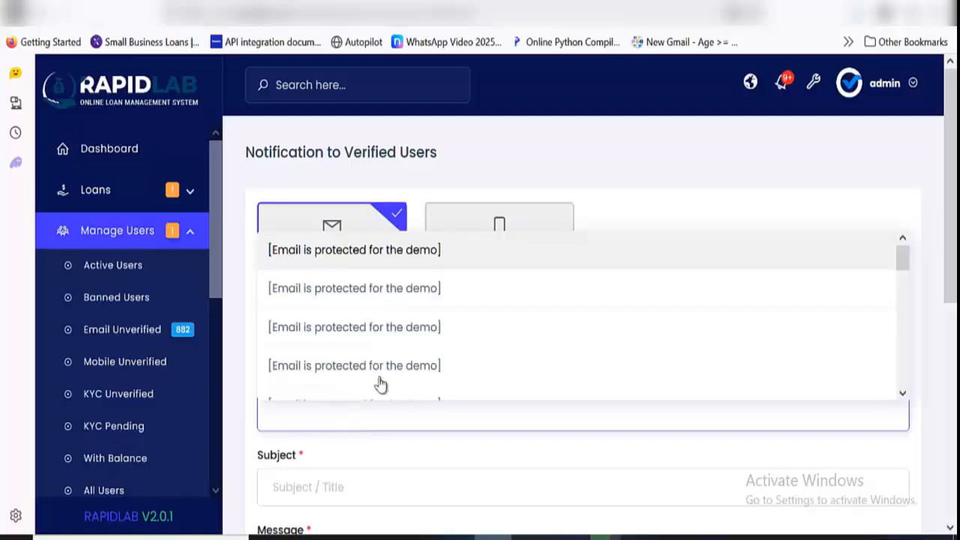
pyautogui.click(748, 163)
pyautogui.click(495, 254)
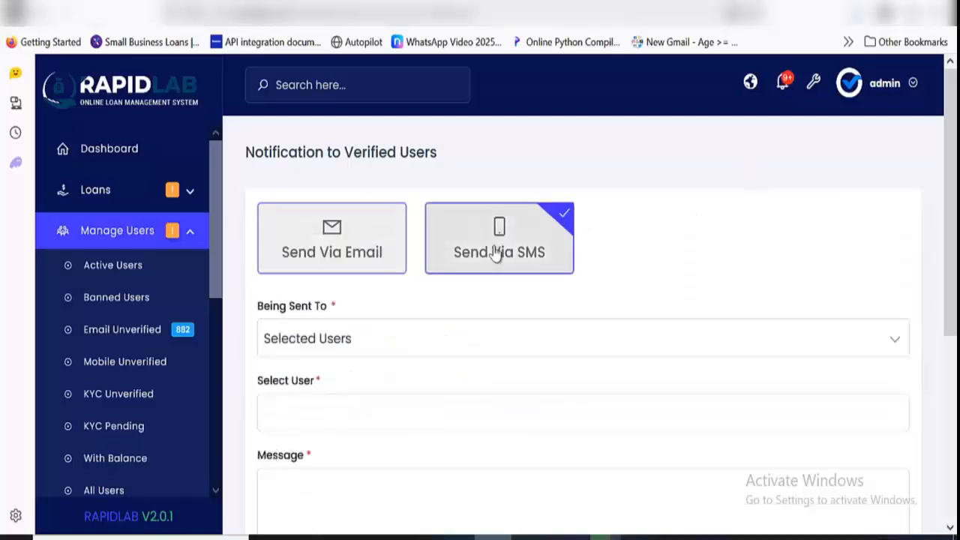
pyautogui.click(93, 233)
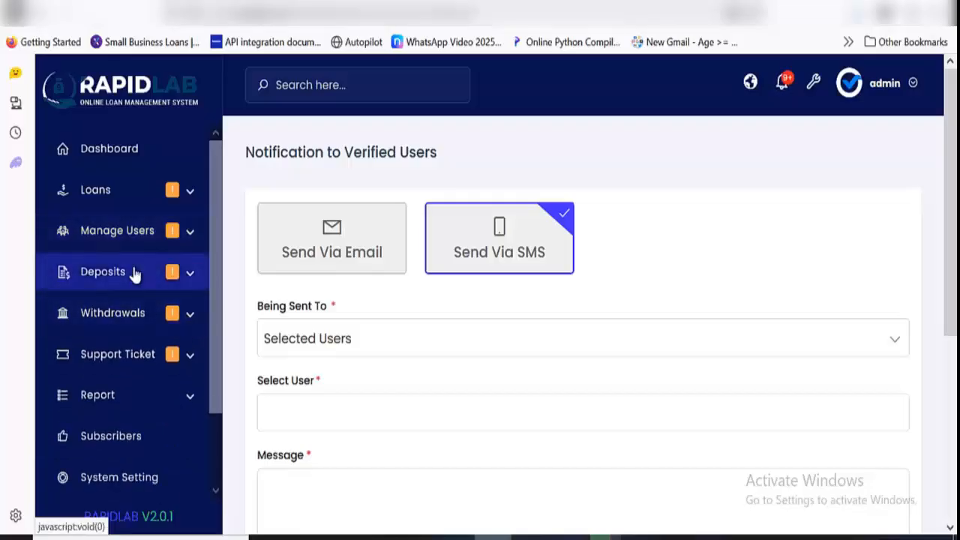
# Open the pending deposits list, filter it by the Bank Ware gateway and look over its entries and remaining columns
pyautogui.click(133, 273)
pyautogui.click(129, 319)
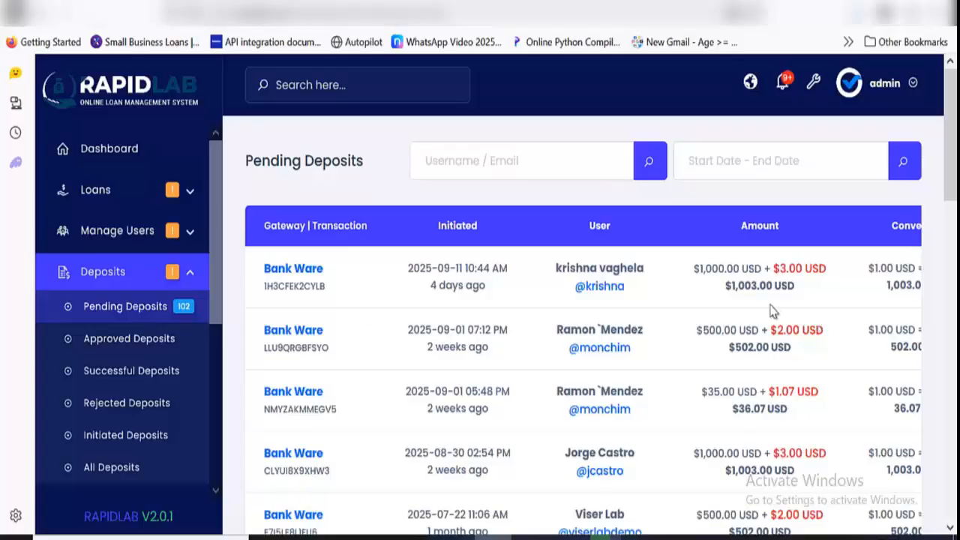
pyautogui.scroll(-1, 773, 311)
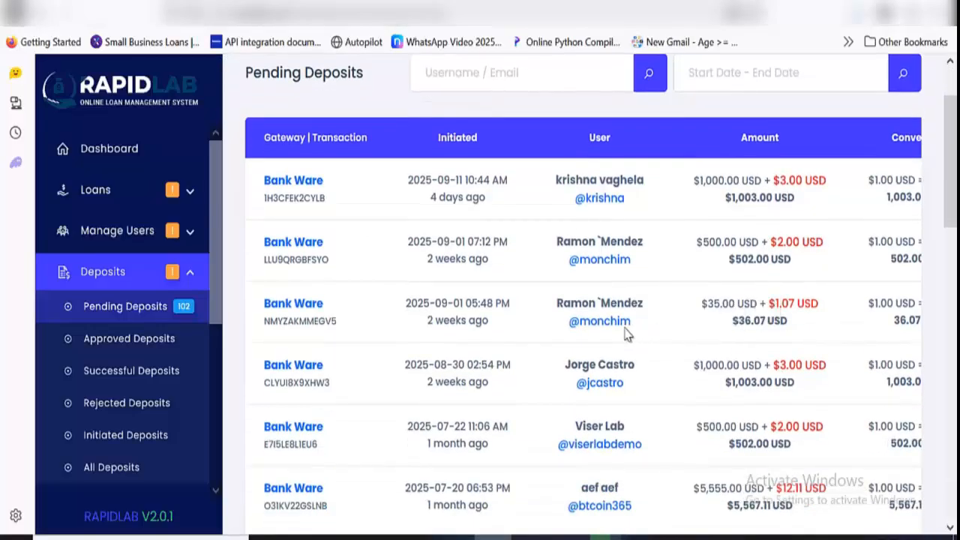
pyautogui.click(292, 183)
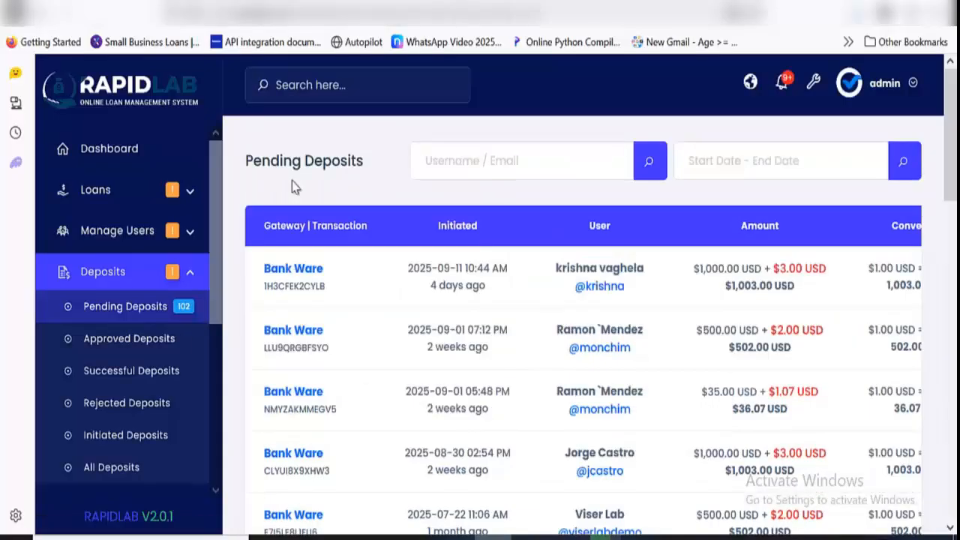
pyautogui.scroll(-15, 633, 335)
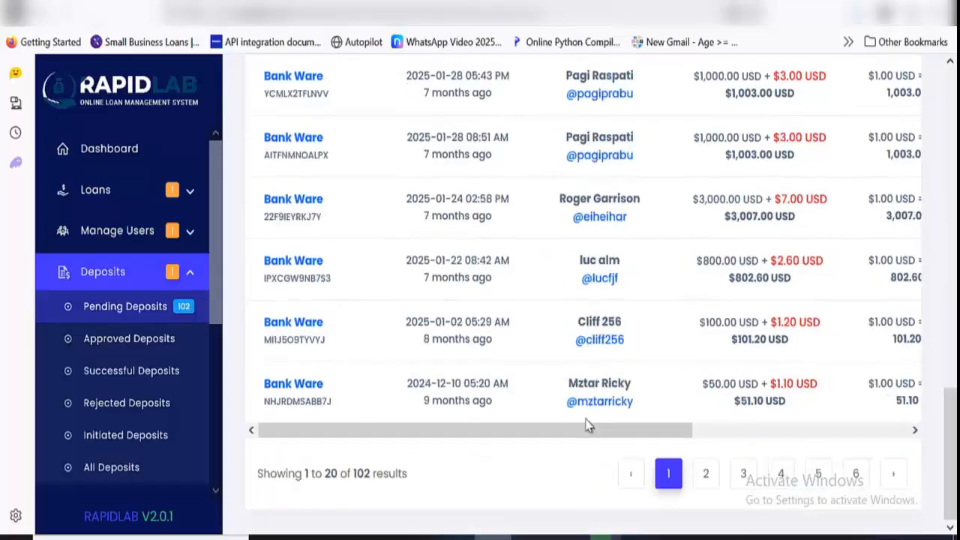
pyautogui.moveTo(592, 431); pyautogui.dragTo(806, 431)
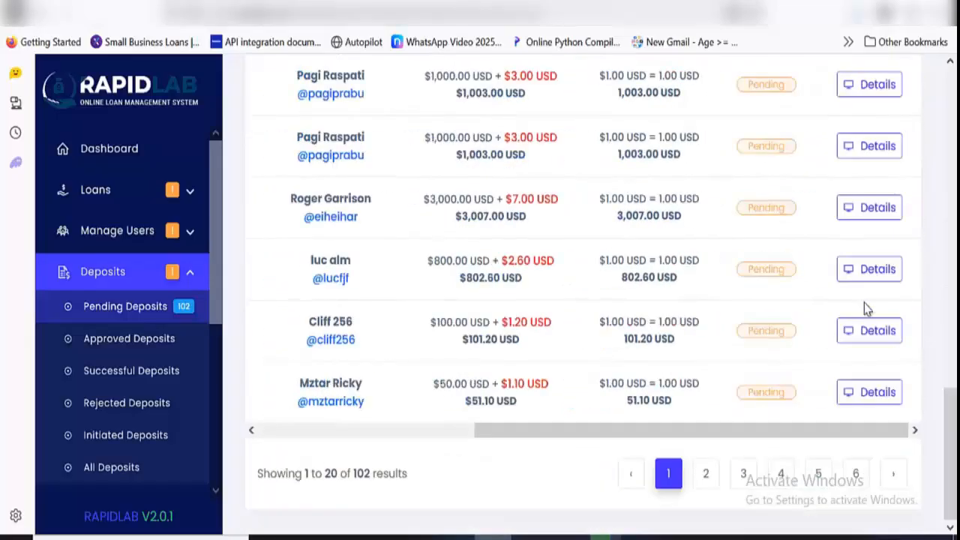
# Open the details of the first pending deposit and review its payment data and the user's deposit information
pyautogui.scroll(5, 864, 307)
pyautogui.scroll(10, 864, 303)
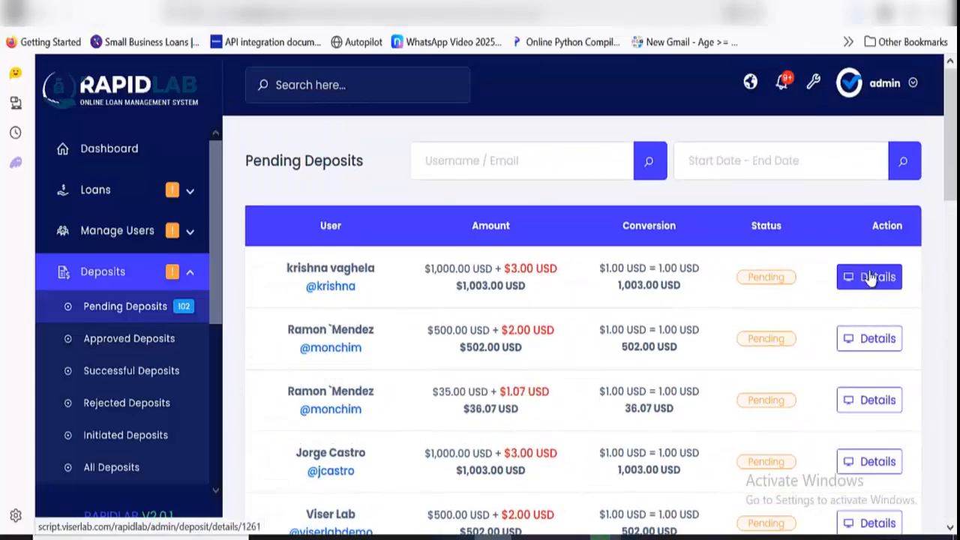
pyautogui.click(872, 277)
pyautogui.scroll(-2, 592, 275)
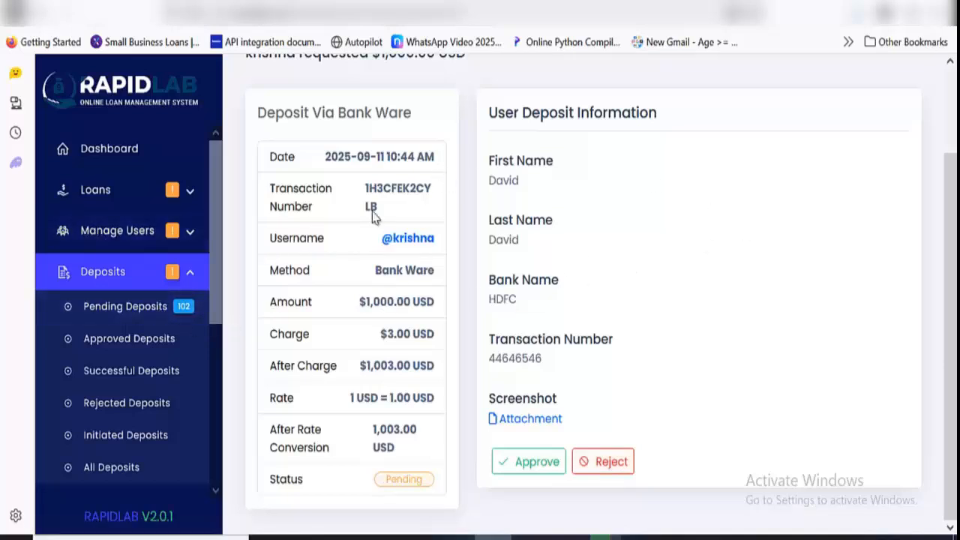
# Look through the approved, successful and rejected deposit lists and the full deposit history
pyautogui.click(174, 352)
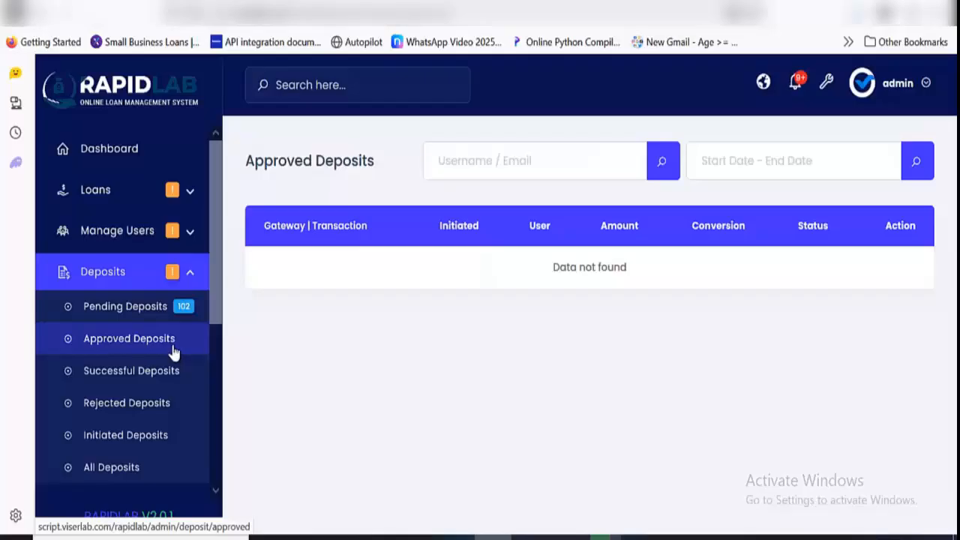
pyautogui.click(181, 382)
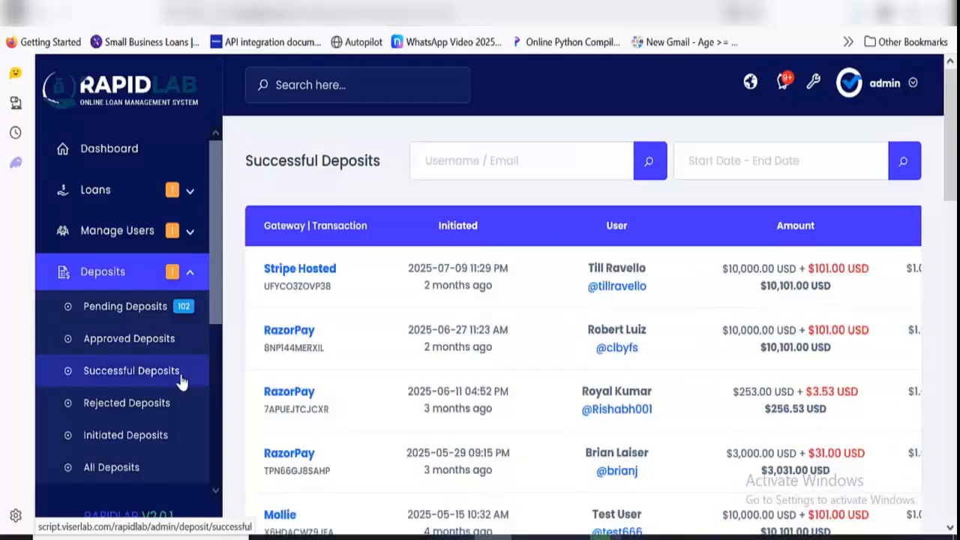
pyautogui.click(114, 401)
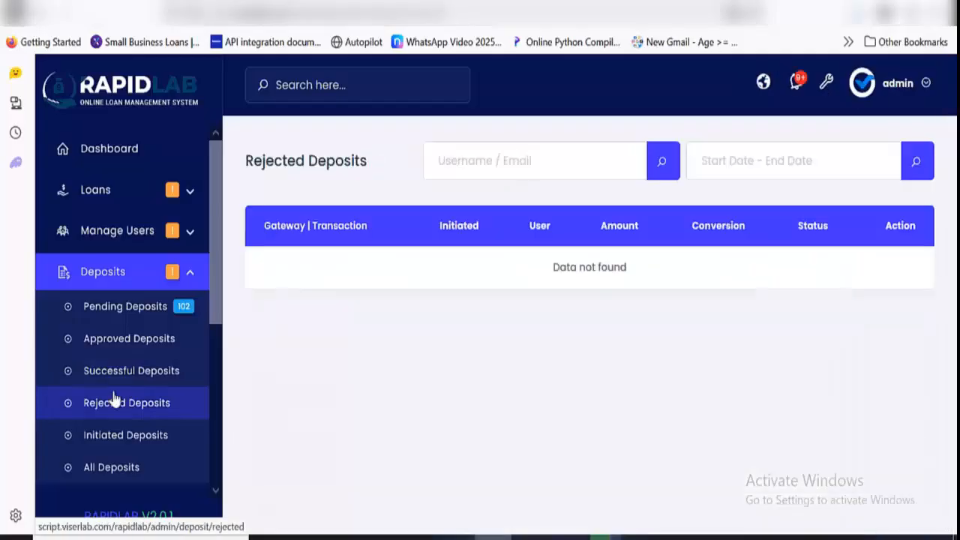
pyautogui.click(136, 467)
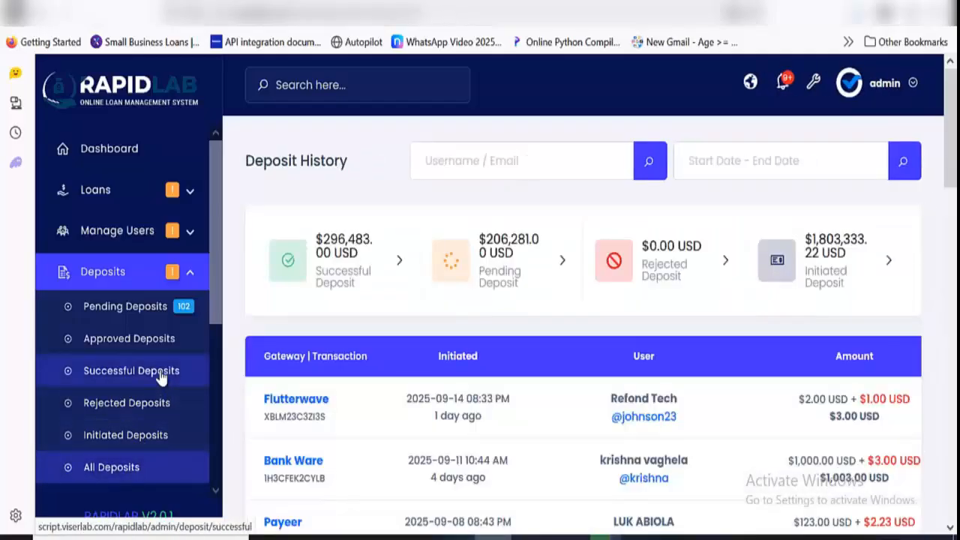
pyautogui.click(129, 273)
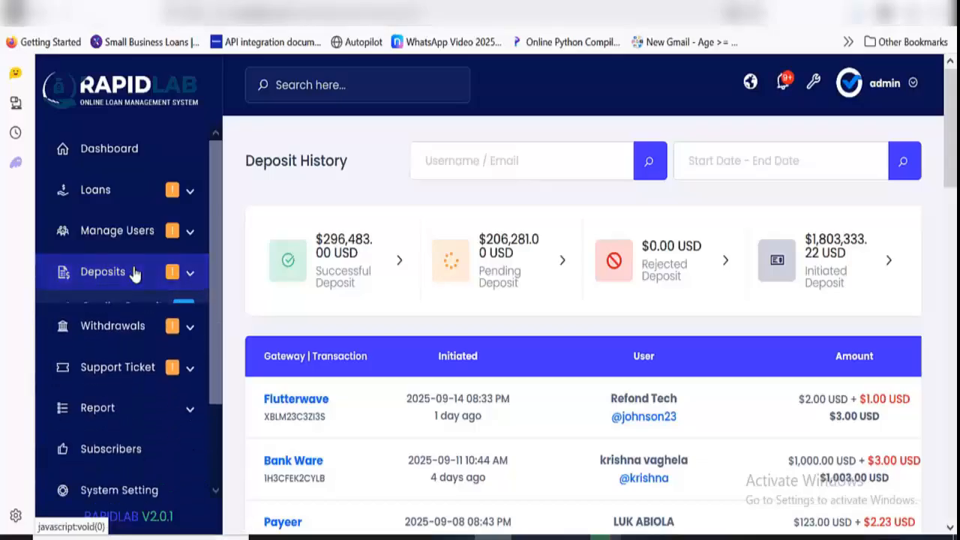
# Open the pending withdrawals list and look over its entries and remaining columns
pyautogui.scroll(-2, 129, 285)
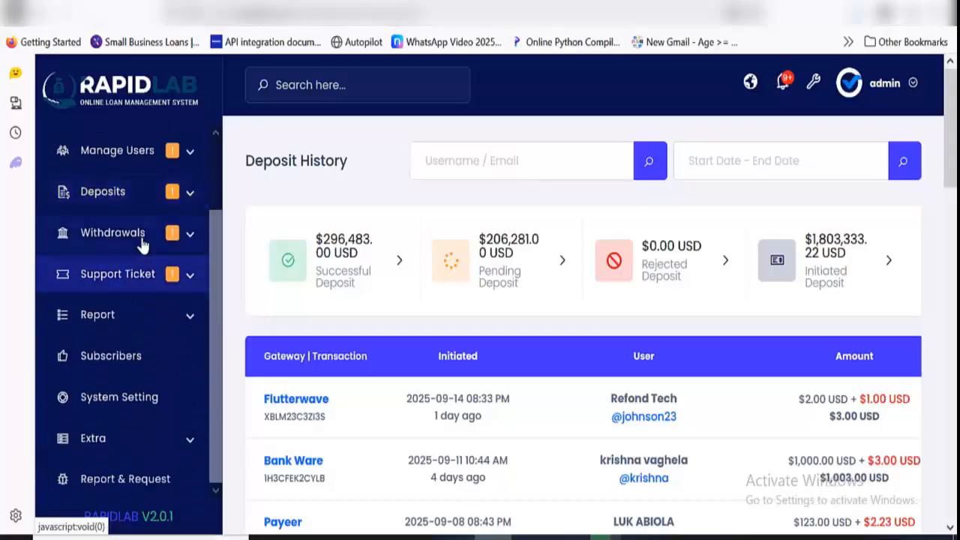
pyautogui.click(142, 242)
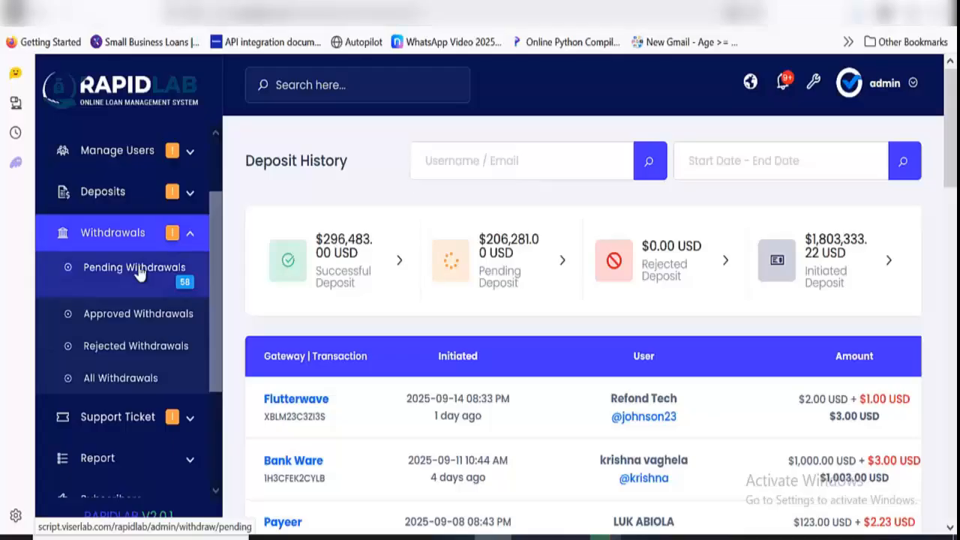
pyautogui.click(138, 270)
pyautogui.scroll(-3, 363, 322)
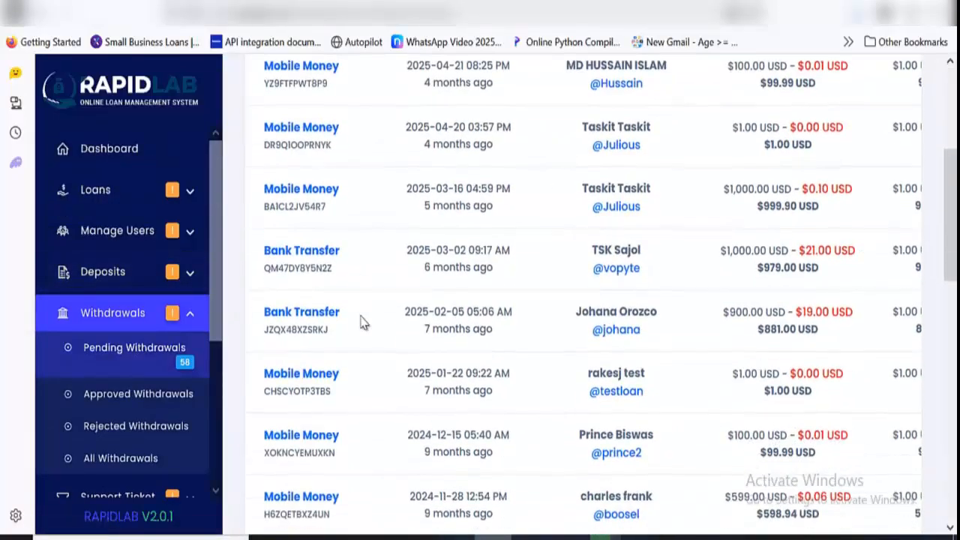
pyautogui.scroll(3, 362, 322)
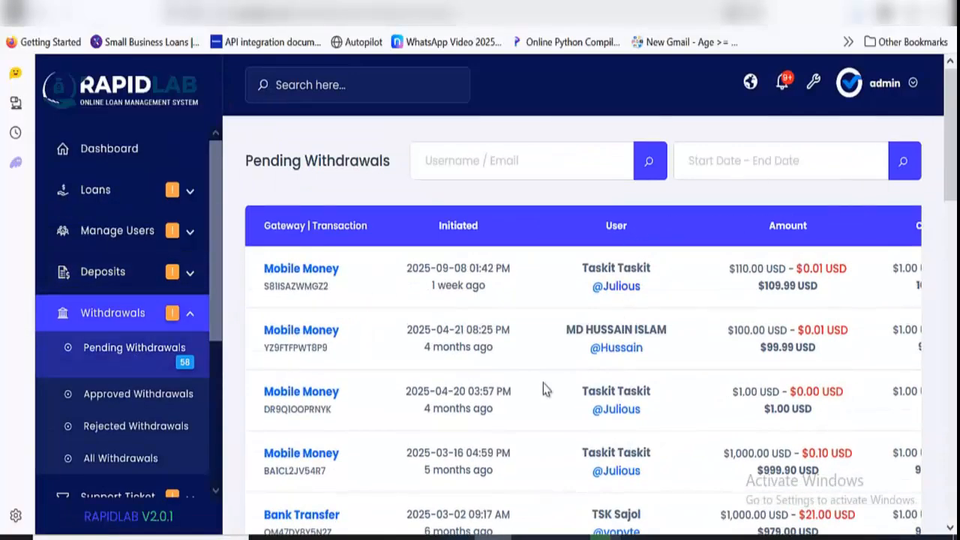
pyautogui.scroll(-15, 545, 389)
pyautogui.moveTo(458, 429); pyautogui.dragTo(806, 450)
pyautogui.scroll(6, 825, 337)
pyautogui.scroll(8, 823, 218)
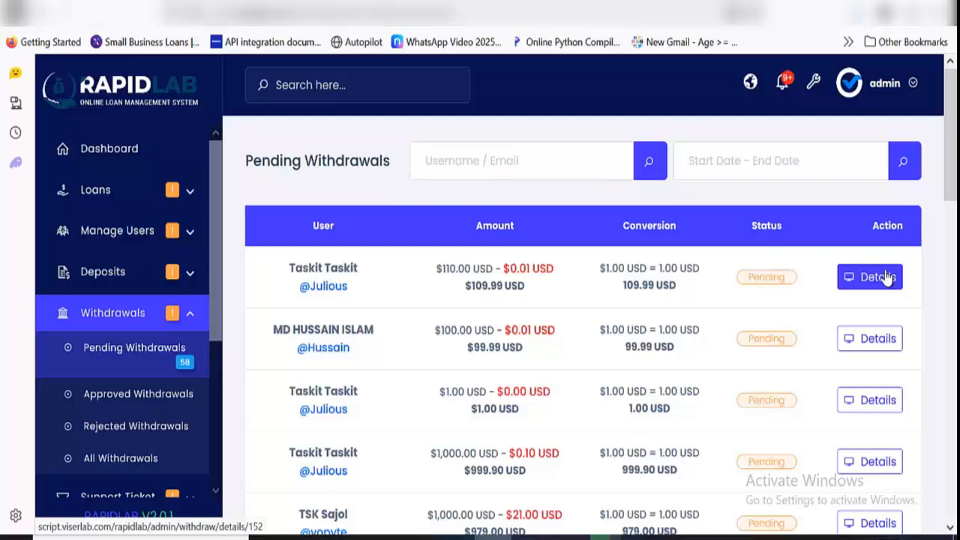
# Review the details of the first pending withdrawal and view the list of all withdrawals
pyautogui.click(878, 277)
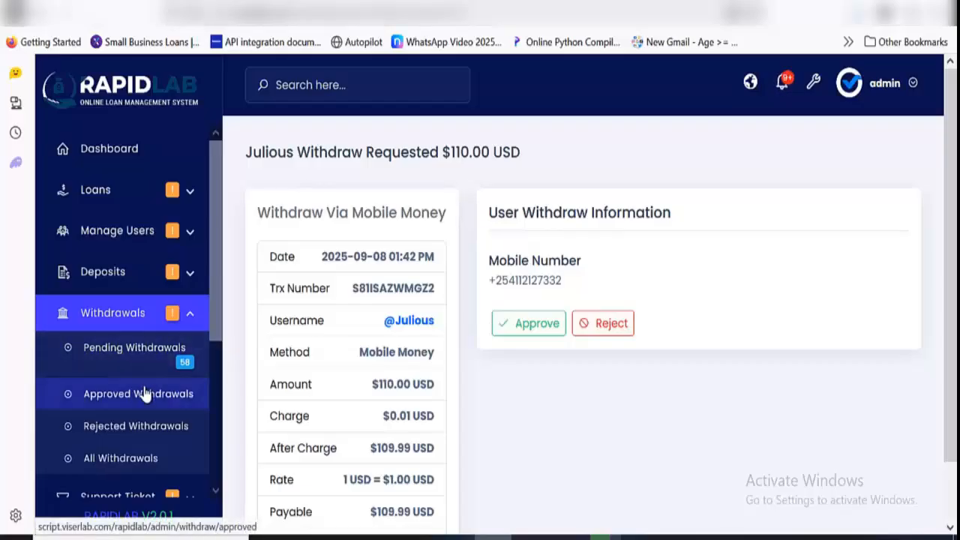
pyautogui.click(152, 463)
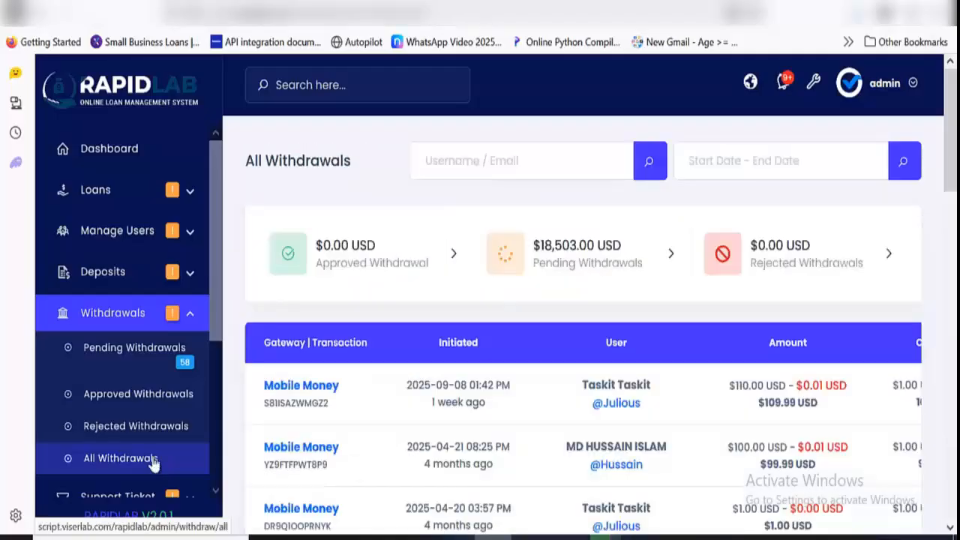
pyautogui.click(143, 331)
# Open the pending support tickets and bring up the first ticket in the list
pyautogui.scroll(-1, 143, 322)
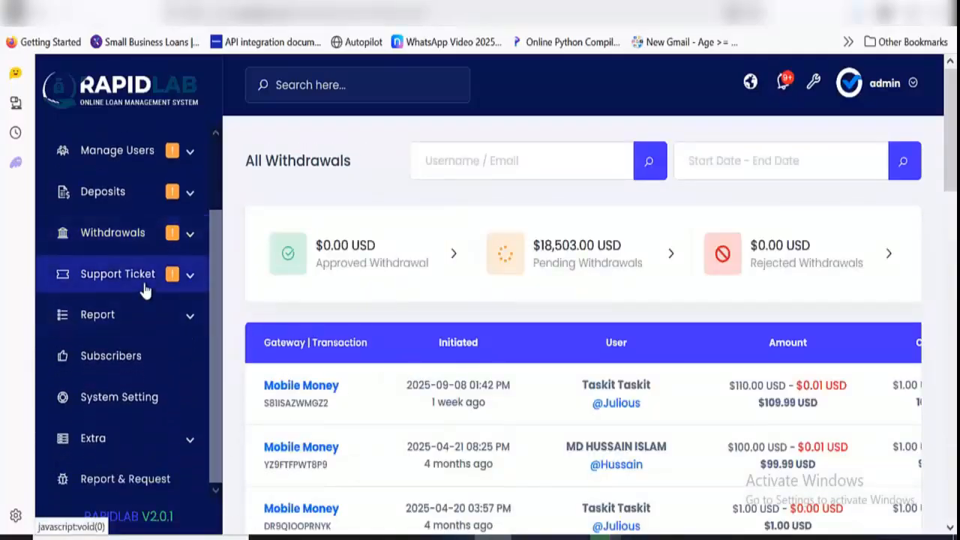
pyautogui.click(141, 279)
pyautogui.click(120, 309)
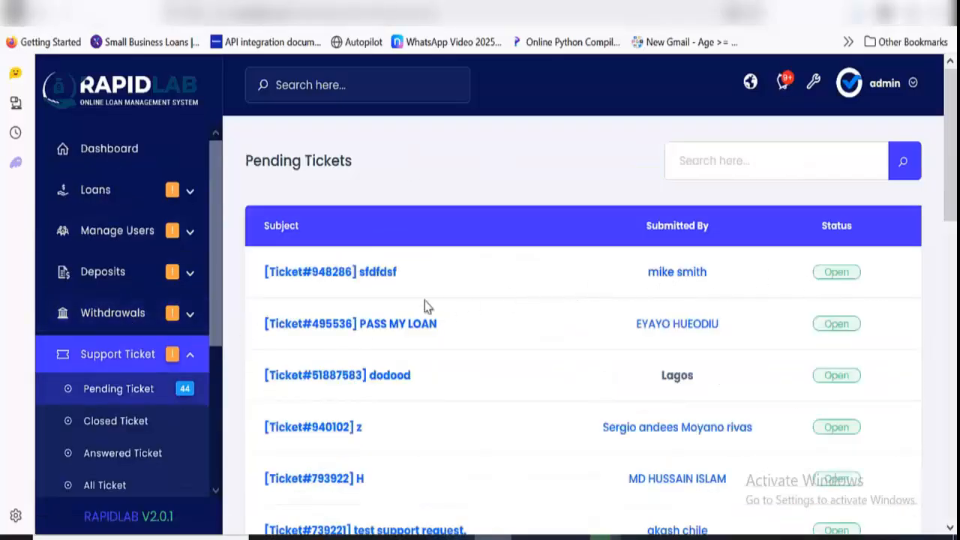
pyautogui.click(330, 275)
# Enter "sdfsfs" as the reply text of the open support ticket without sending it
pyautogui.scroll(-1, 450, 255)
pyautogui.click(525, 204)
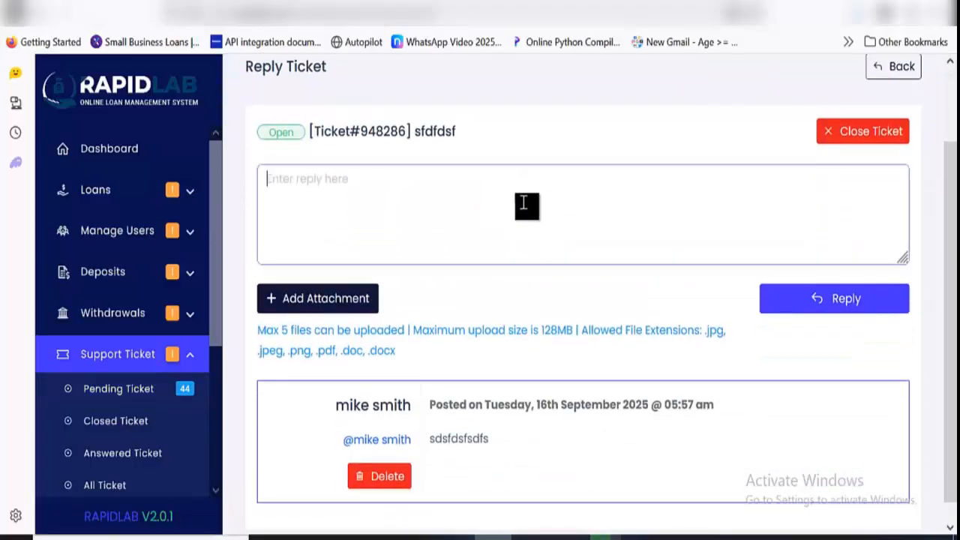
pyautogui.write('sdfsfs')
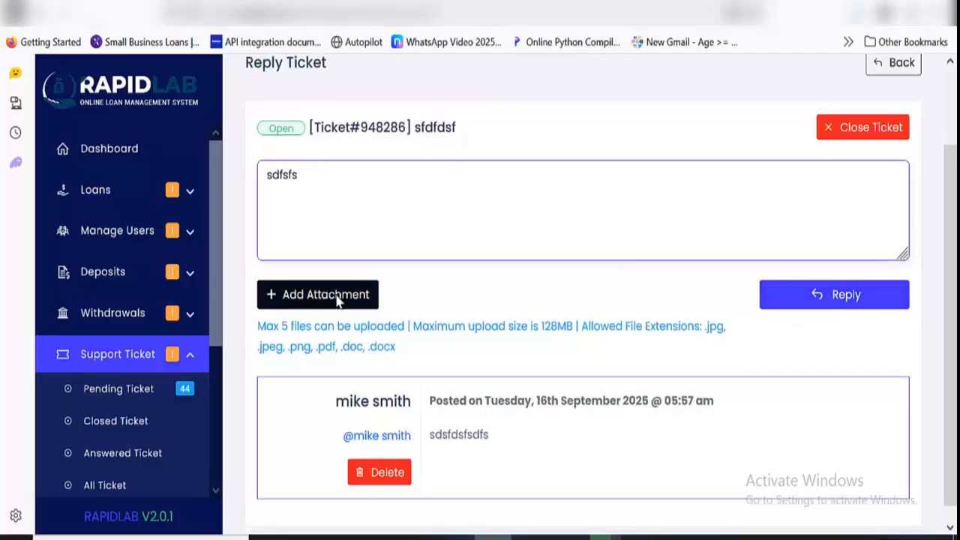
pyautogui.scroll(-1, 341, 296)
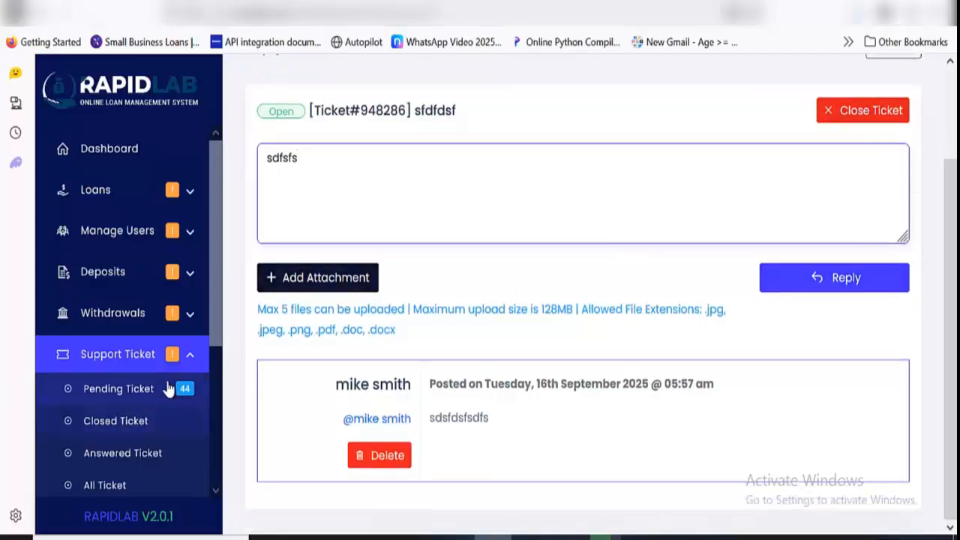
pyautogui.click(165, 358)
pyautogui.click(163, 358)
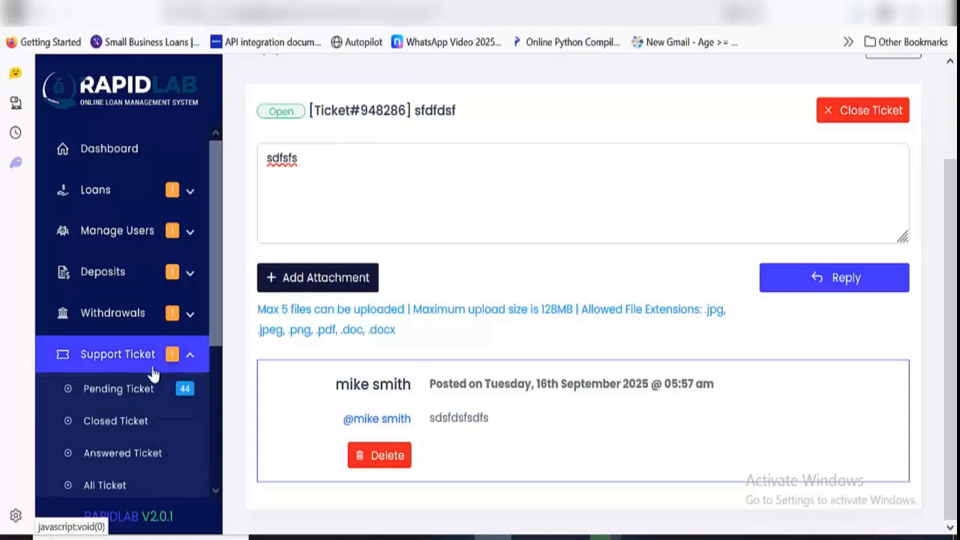
# Open the list of newsletter subscribers and look over its entries
pyautogui.scroll(-3, 157, 315)
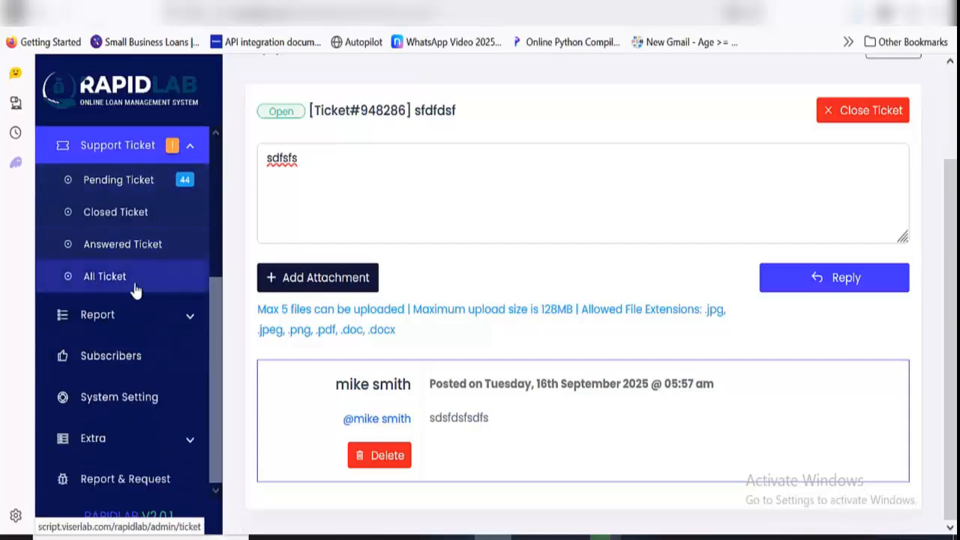
pyautogui.click(115, 357)
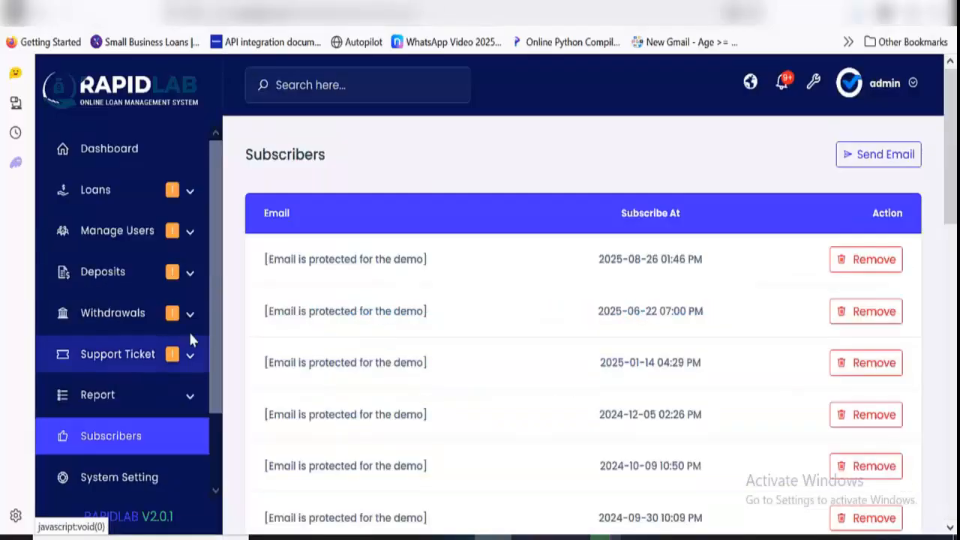
pyautogui.scroll(-7, 614, 266)
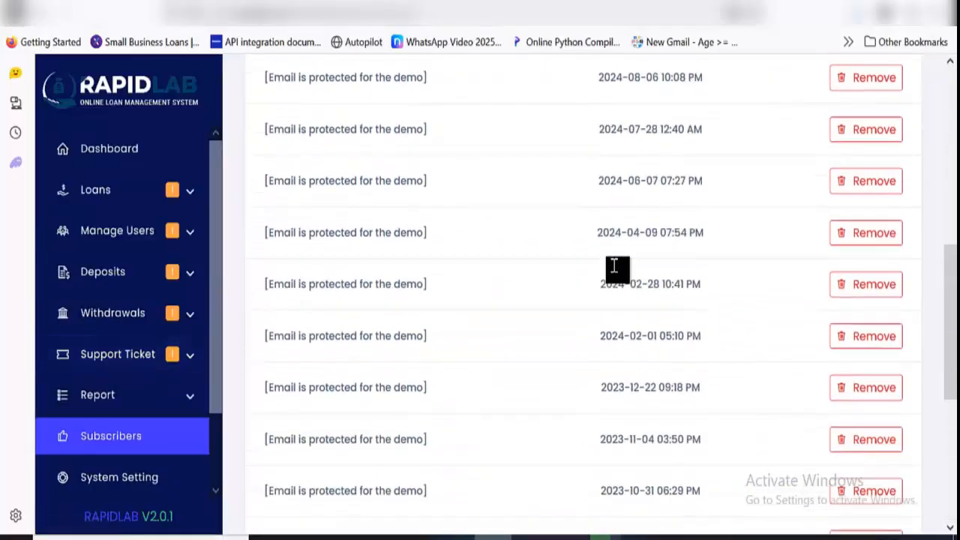
pyautogui.scroll(8, 613, 266)
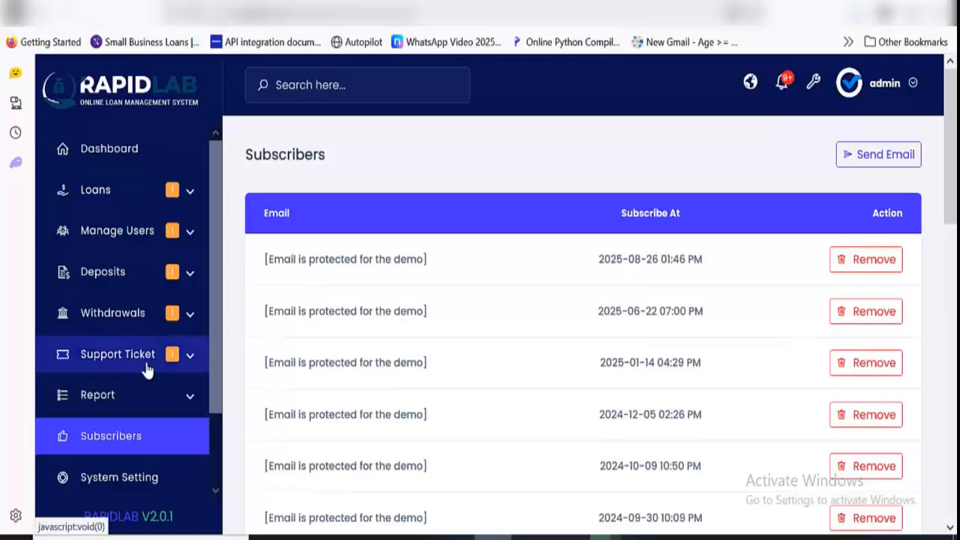
# Open the general system settings, examine the site title, currency fields and currency format options, and return to the settings overview
pyautogui.scroll(-1, 146, 368)
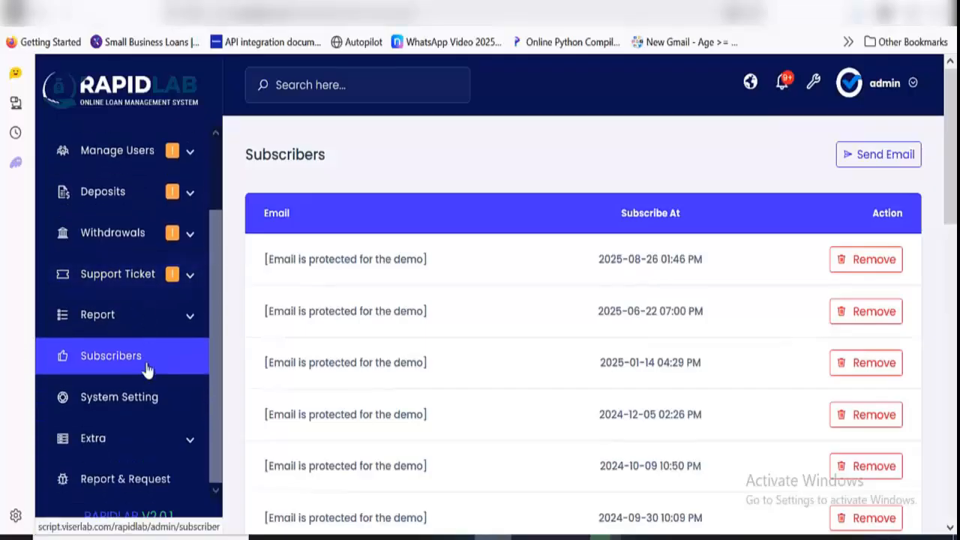
pyautogui.click(147, 412)
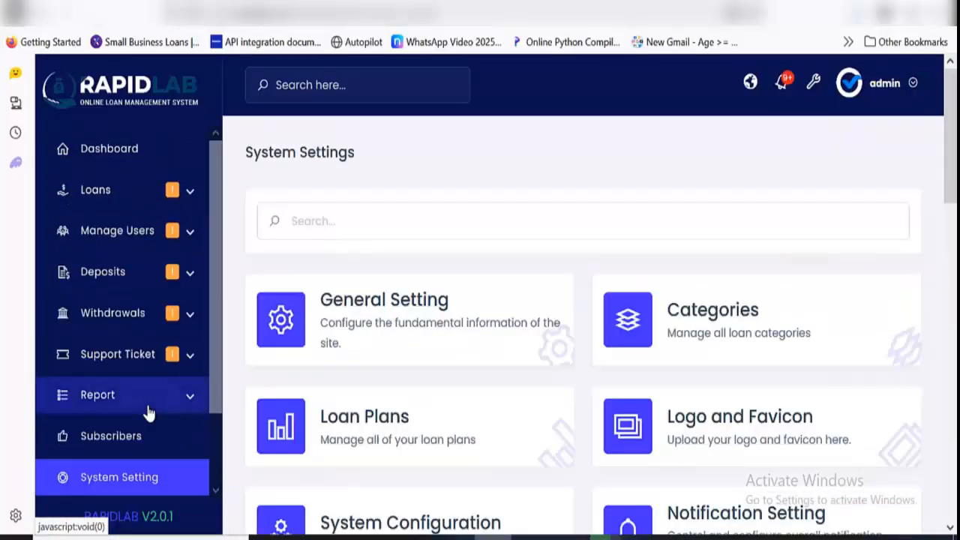
pyautogui.click(433, 338)
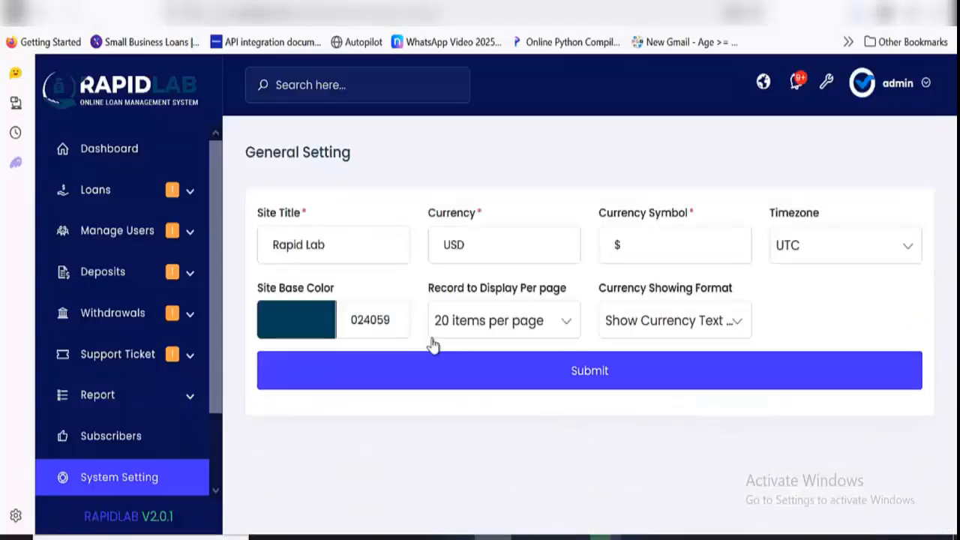
pyautogui.doubleClick(315, 248)
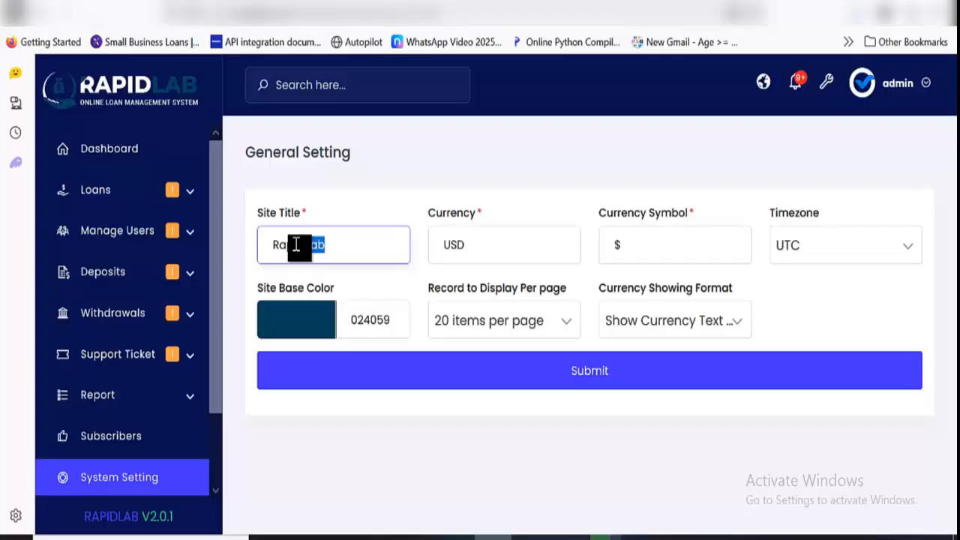
pyautogui.click(506, 246)
pyautogui.click(680, 256)
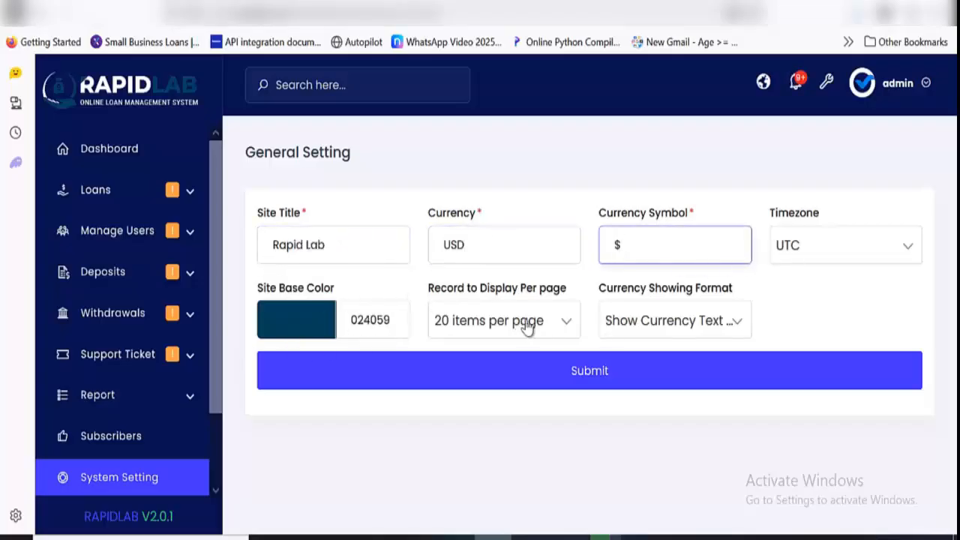
pyautogui.click(700, 321)
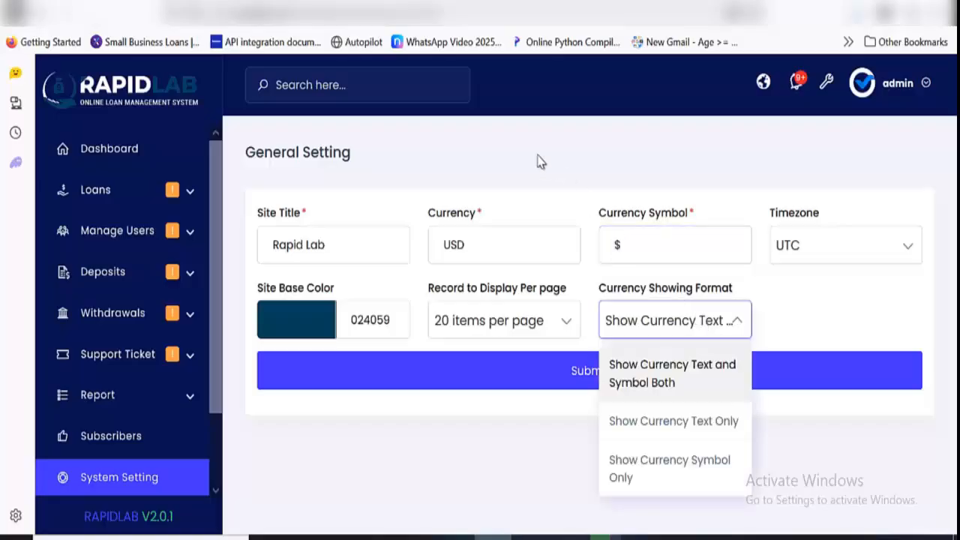
pyautogui.click(38, 25)
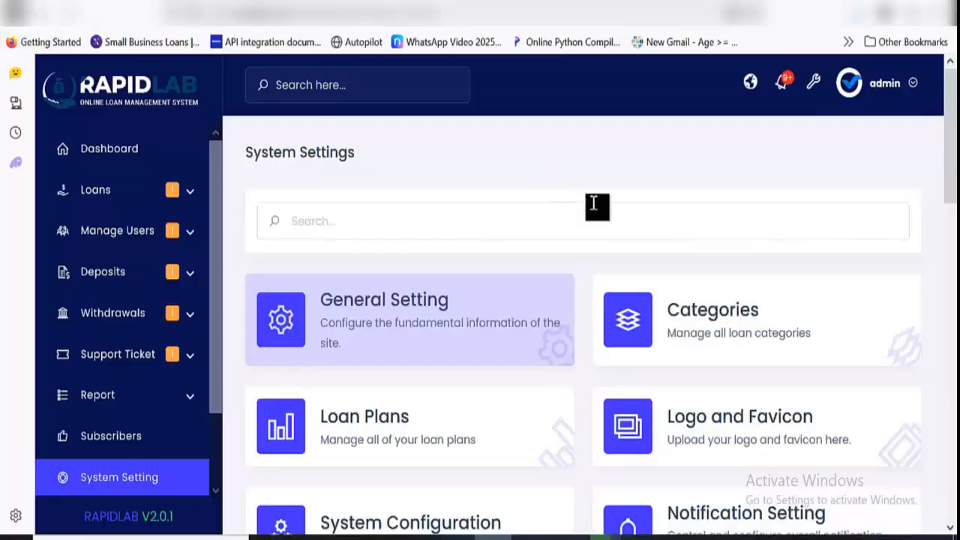
# View the loan categories in the system settings and look over the list of all loan plans
pyautogui.click(697, 309)
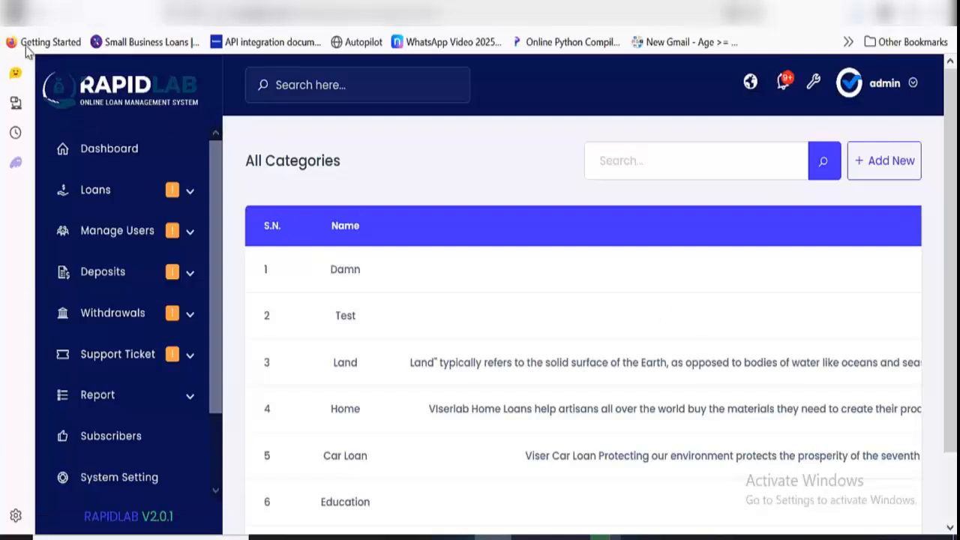
pyautogui.click(44, 14)
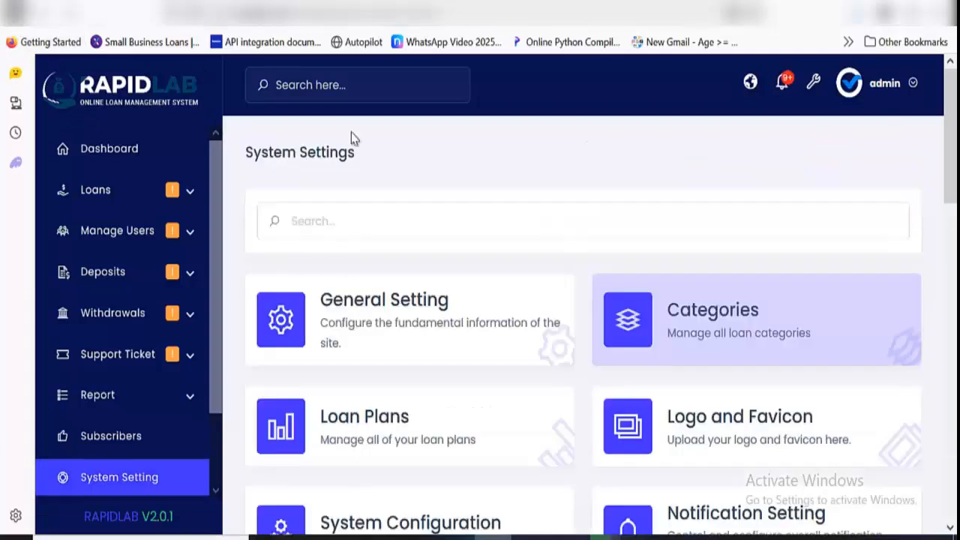
pyautogui.click(420, 431)
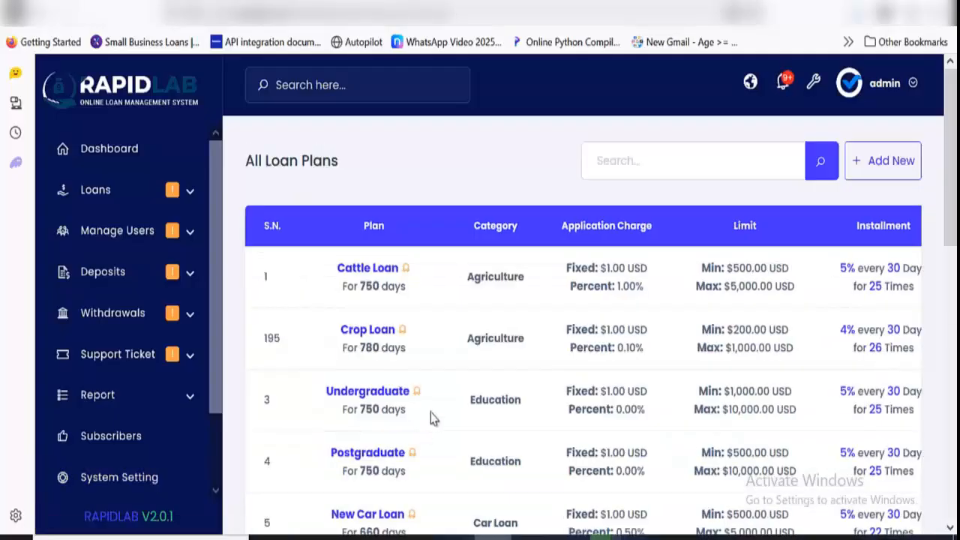
pyautogui.scroll(-1, 432, 418)
pyautogui.scroll(1, 431, 418)
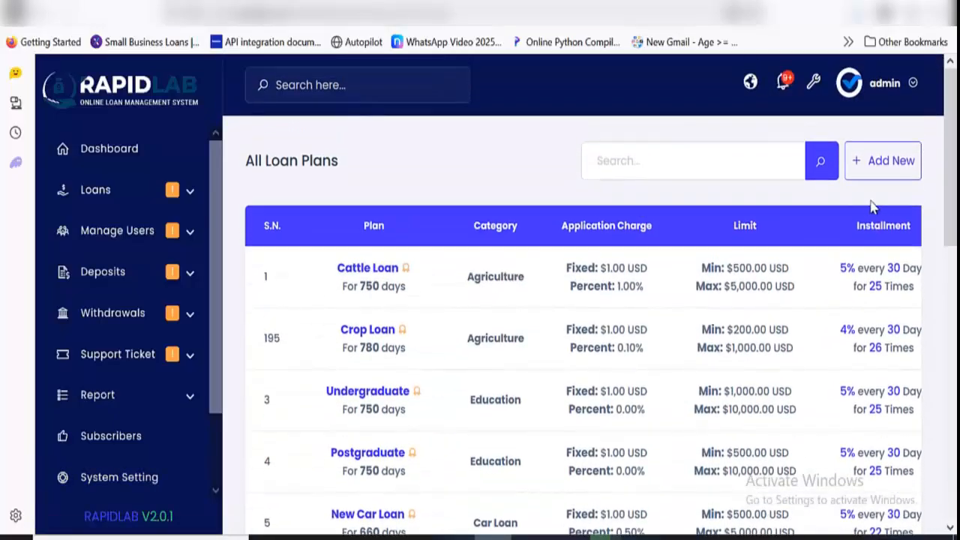
# Open the form for adding a new loan plan, examine its fields down to the installment delay charge, and return to the plan list
pyautogui.click(876, 158)
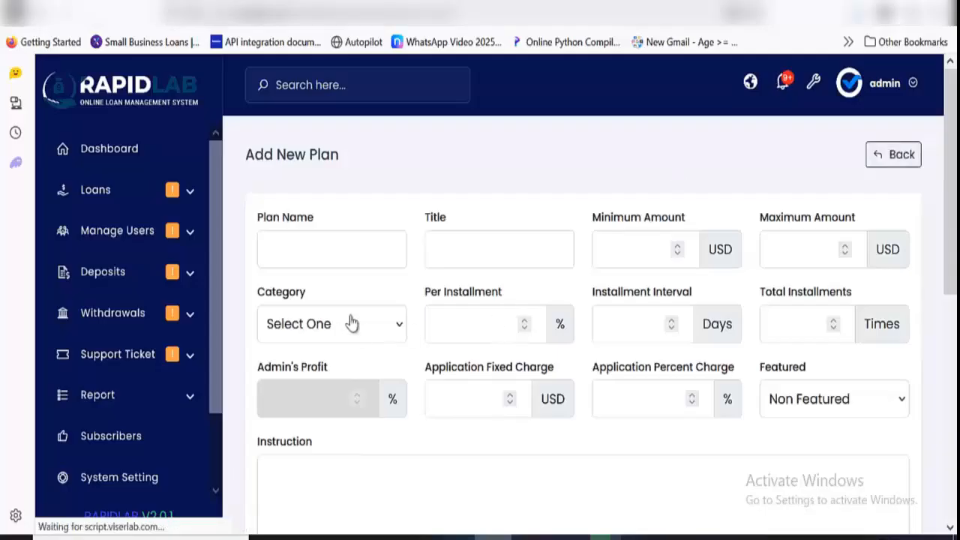
pyautogui.click(343, 261)
pyautogui.press('Tab')
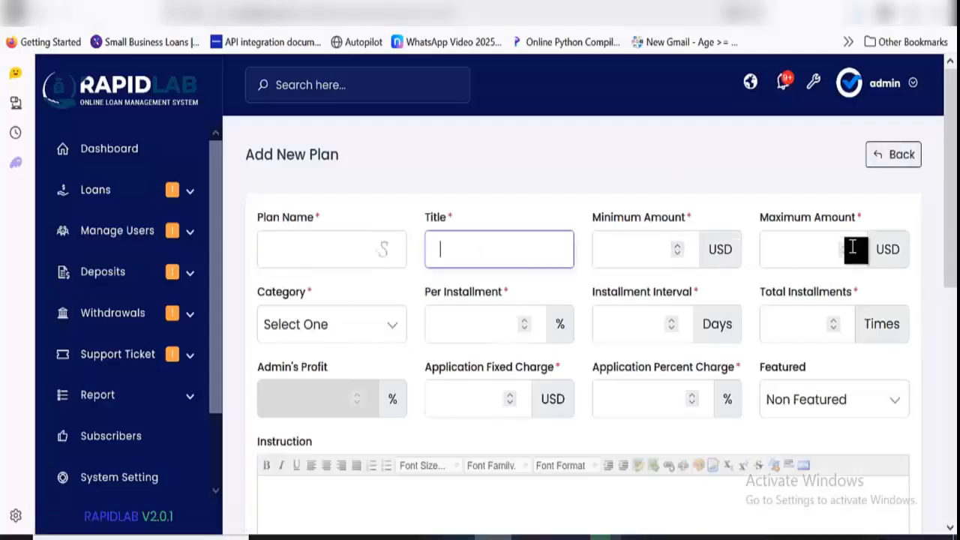
pyautogui.scroll(-4, 487, 379)
pyautogui.scroll(-3, 481, 321)
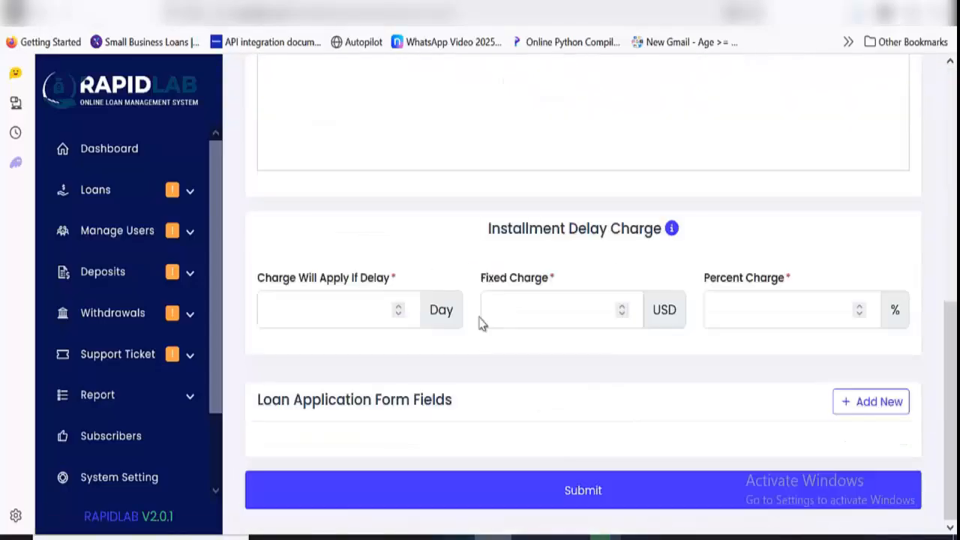
pyautogui.scroll(7, 481, 323)
pyautogui.click(43, 13)
# Look over the list of all loan plans, including the status and action columns
pyautogui.scroll(-2, 513, 373)
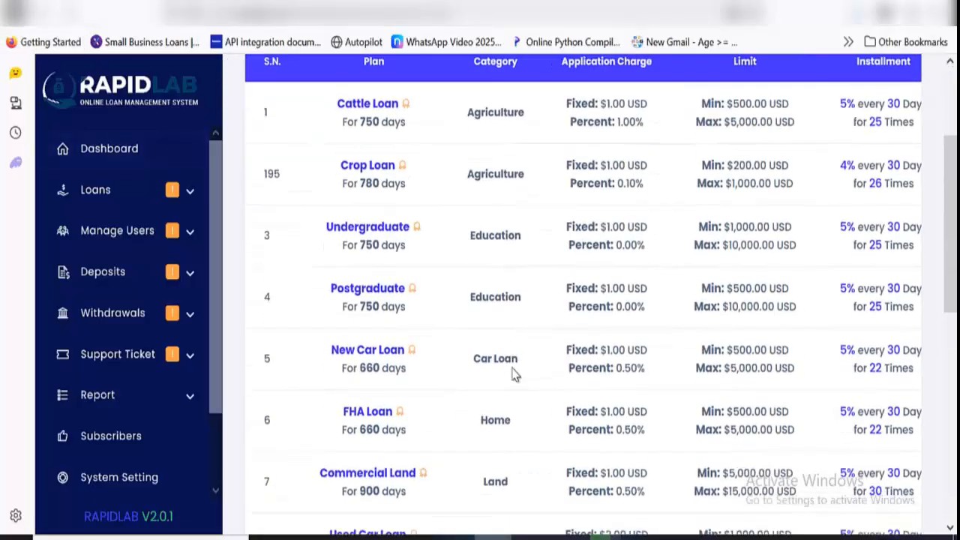
pyautogui.scroll(1, 514, 375)
pyautogui.scroll(-6, 515, 380)
pyautogui.moveTo(470, 508); pyautogui.dragTo(823, 515)
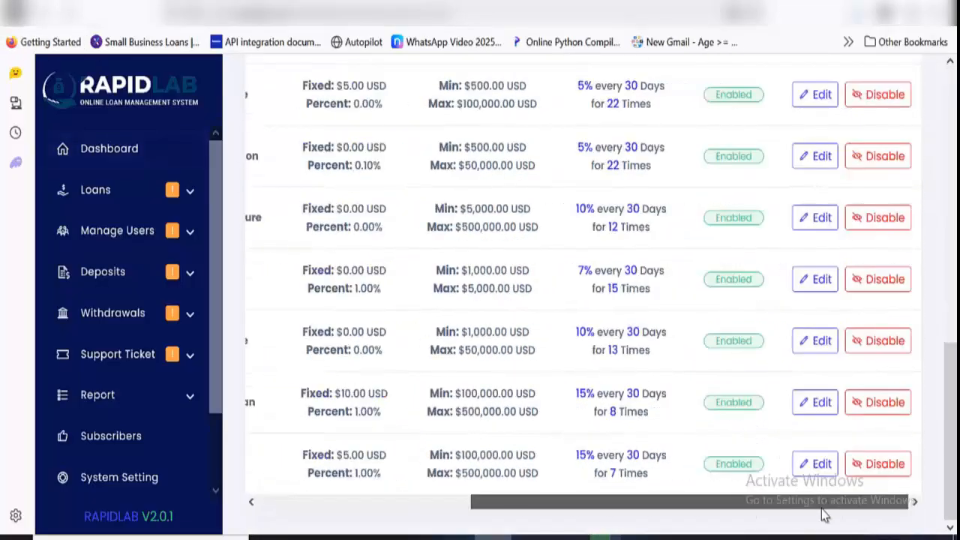
pyautogui.scroll(7, 867, 360)
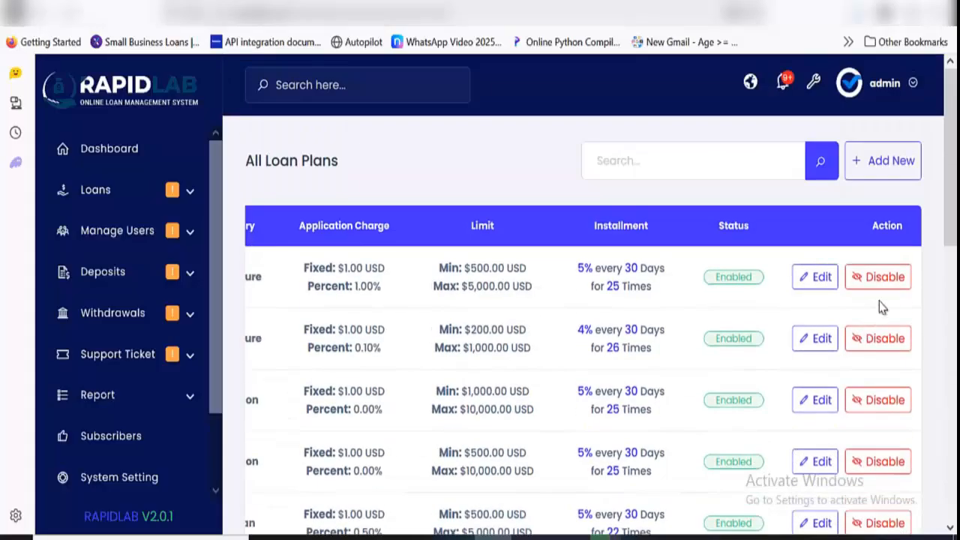
# Open the Cattle Loan plan for editing, look over its settings, and return to the system settings overview
pyautogui.click(820, 279)
pyautogui.scroll(-5, 568, 268)
pyautogui.scroll(5, 568, 268)
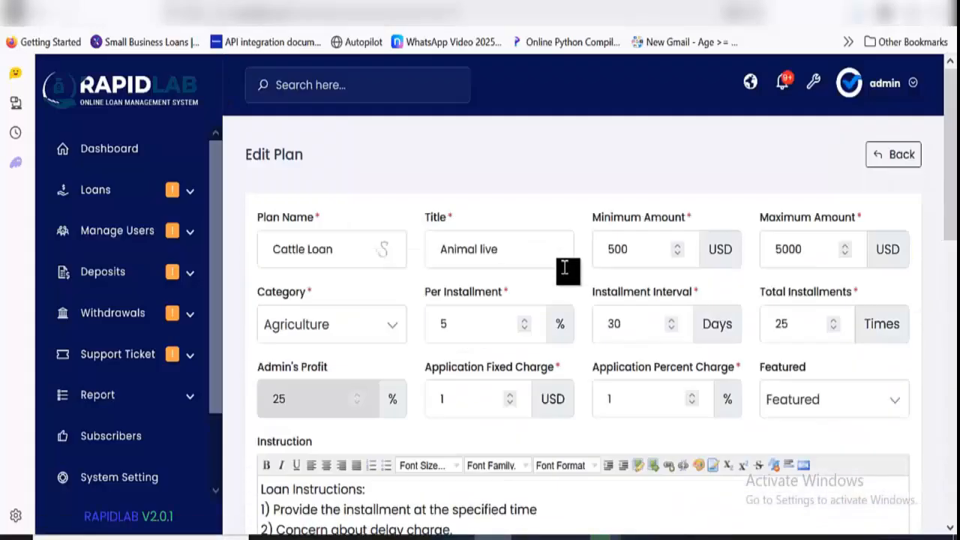
pyautogui.click(46, 14)
pyautogui.scroll(-4, 140, 328)
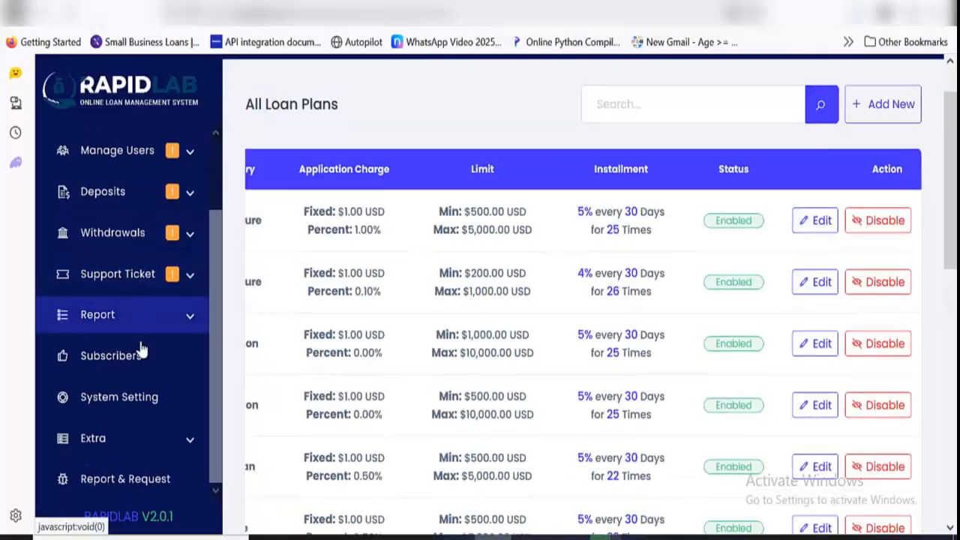
pyautogui.click(46, 15)
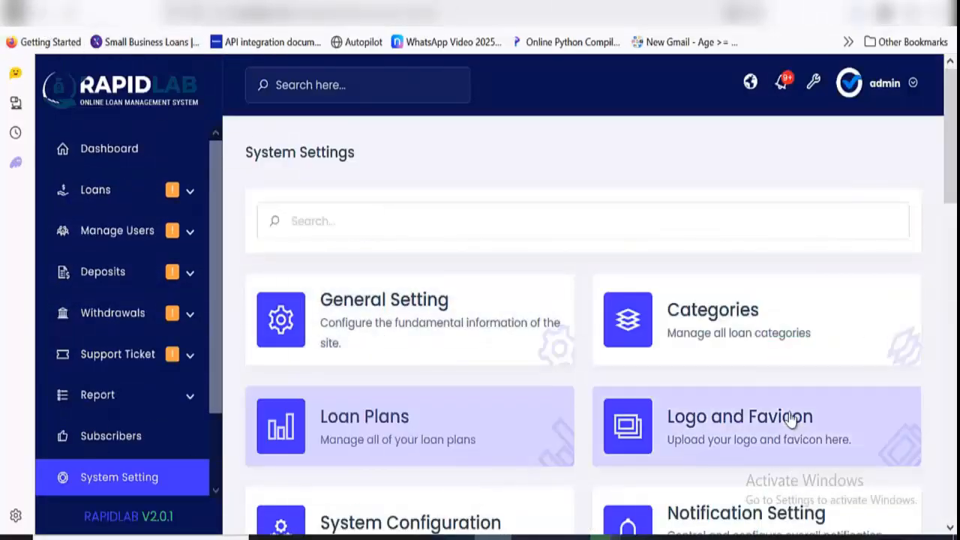
# Open the logo and favicon settings, examine the logo and favicon upload areas, and return to the settings overview
pyautogui.scroll(-2, 768, 323)
pyautogui.click(759, 333)
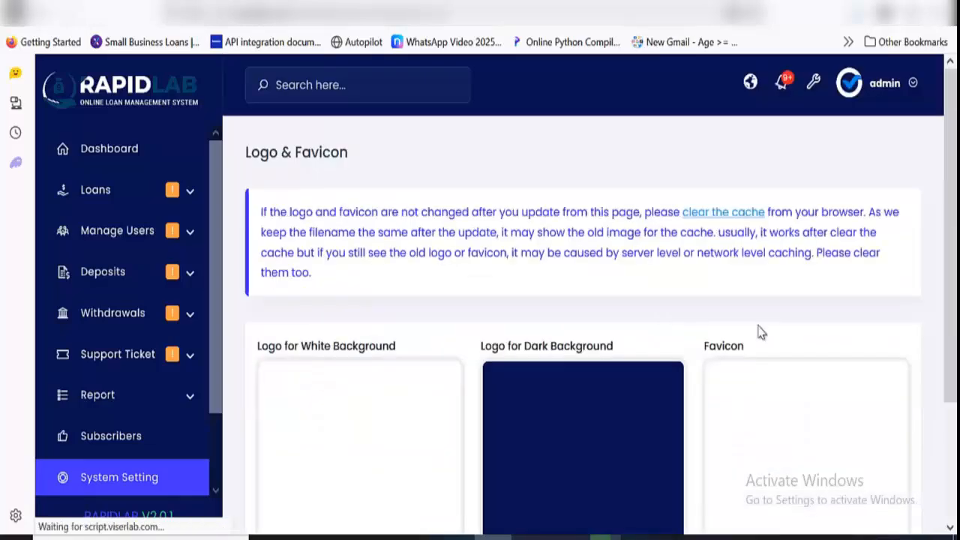
pyautogui.scroll(-2, 508, 309)
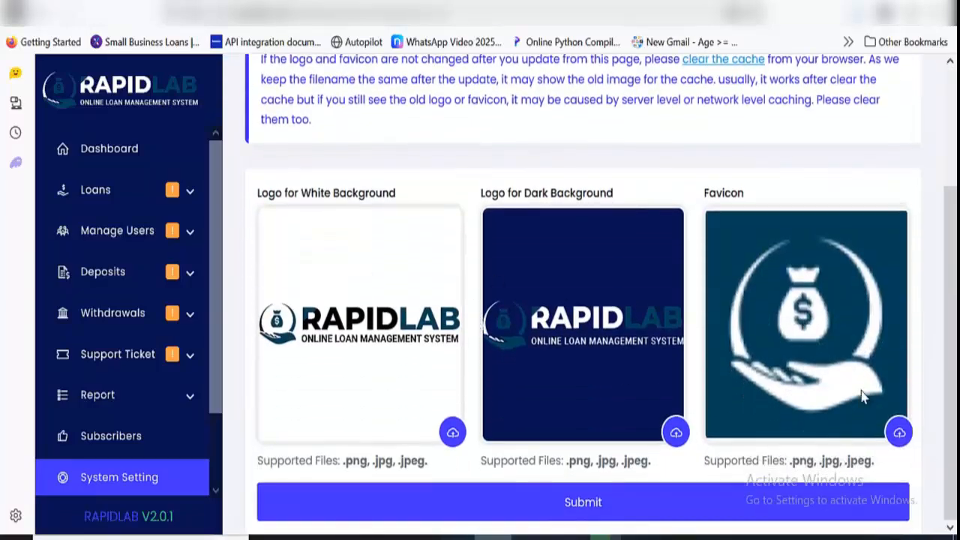
pyautogui.scroll(2, 820, 367)
pyautogui.scroll(-2, 830, 347)
pyautogui.click(43, 13)
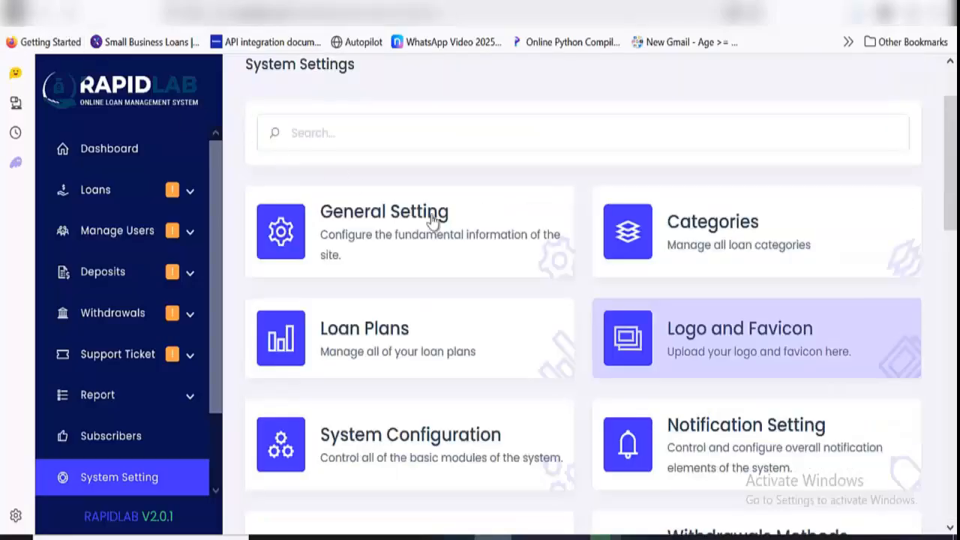
# Open the system configuration, review all module switches from User Registration to Language Option, and return to the settings overview
pyautogui.scroll(-2, 468, 269)
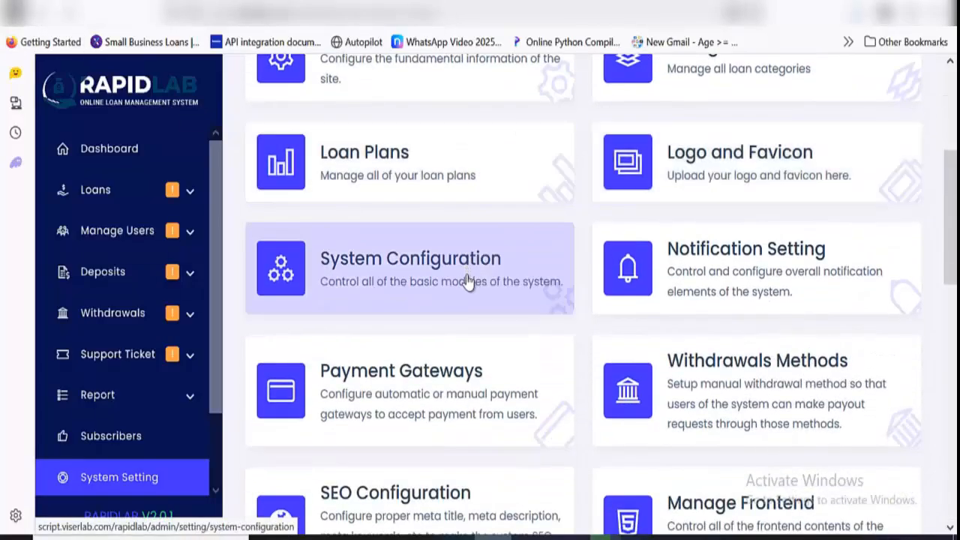
pyautogui.click(467, 281)
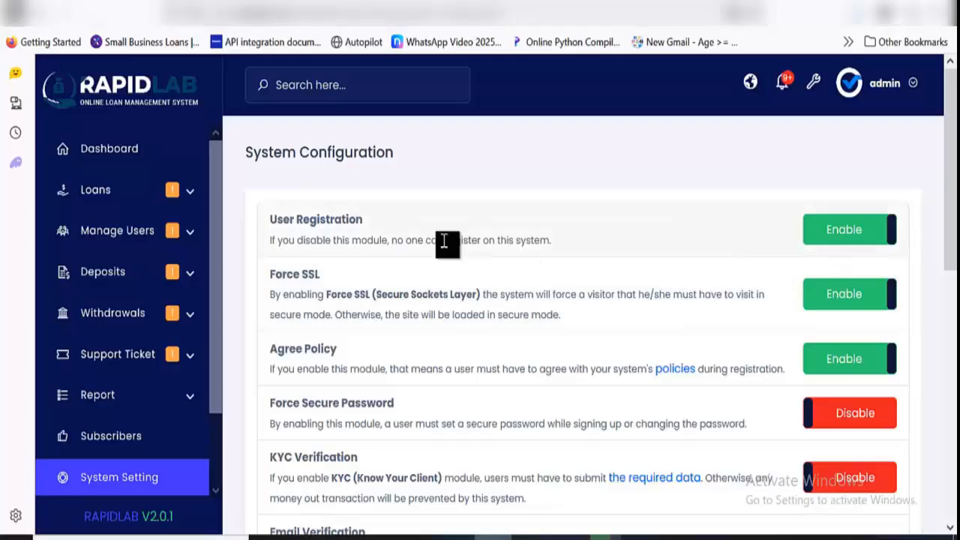
pyautogui.scroll(-3, 786, 256)
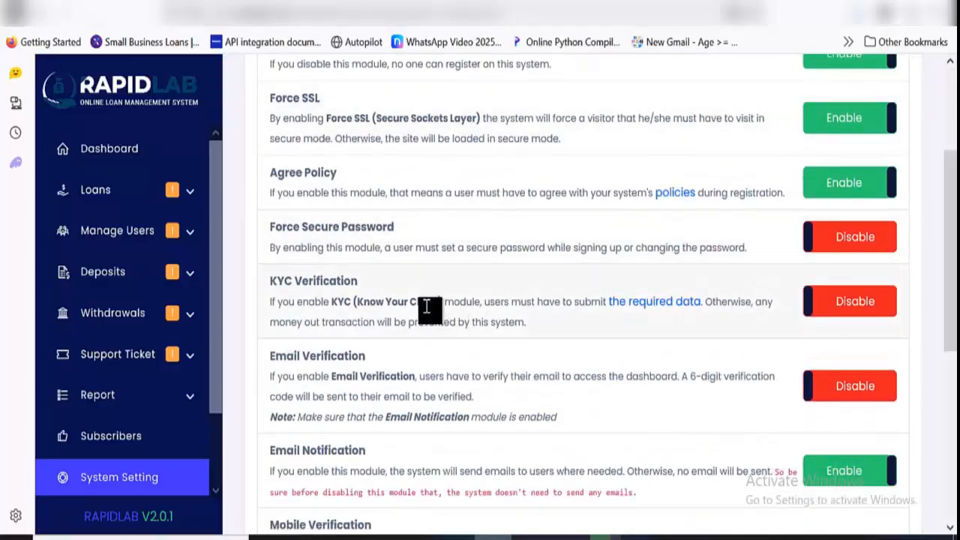
pyautogui.scroll(-3, 520, 308)
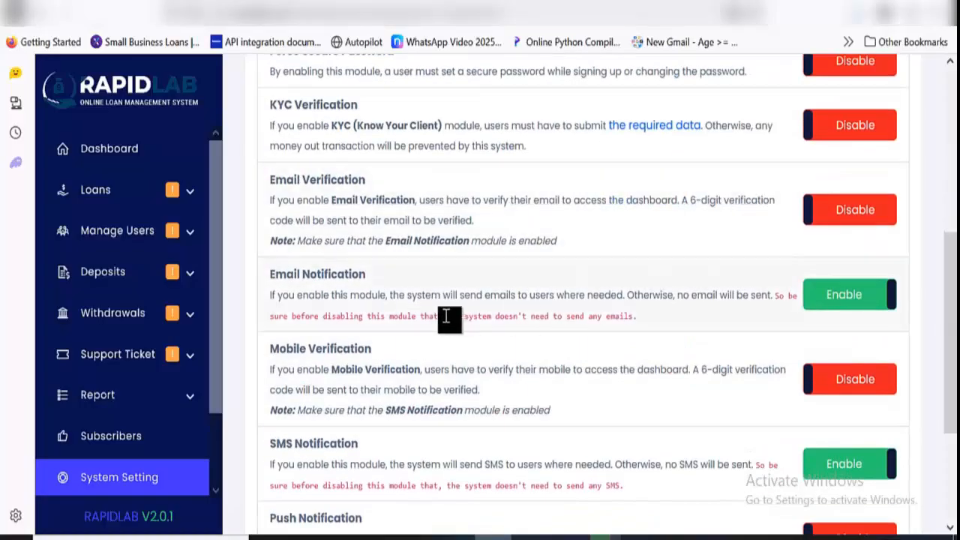
pyautogui.scroll(-3, 705, 294)
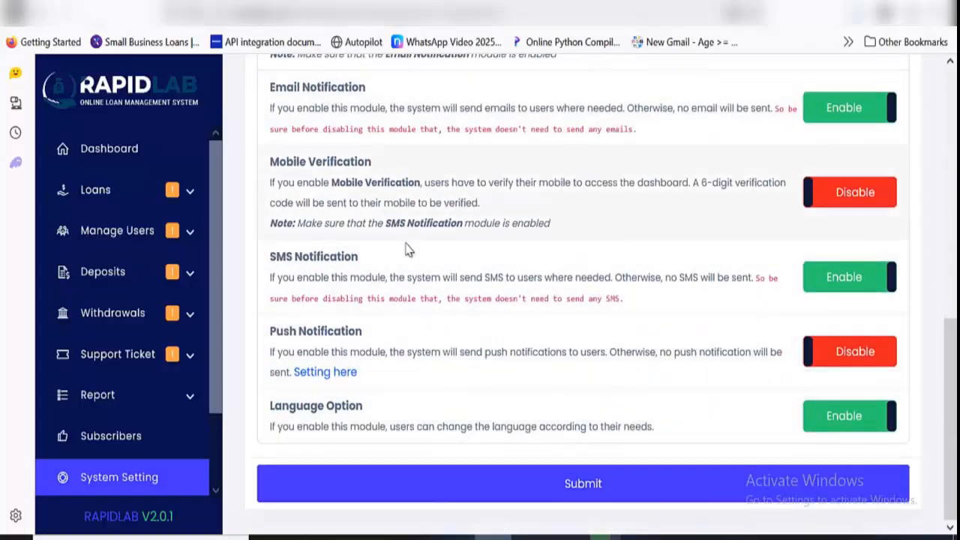
pyautogui.click(44, 26)
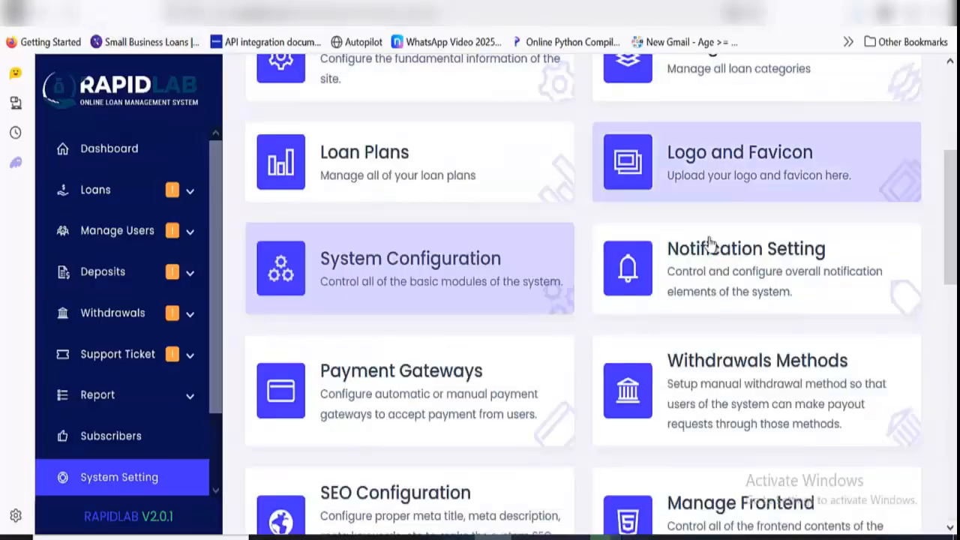
# Open the notification settings and examine the global email template's short codes, sender fields and email body
pyautogui.click(764, 282)
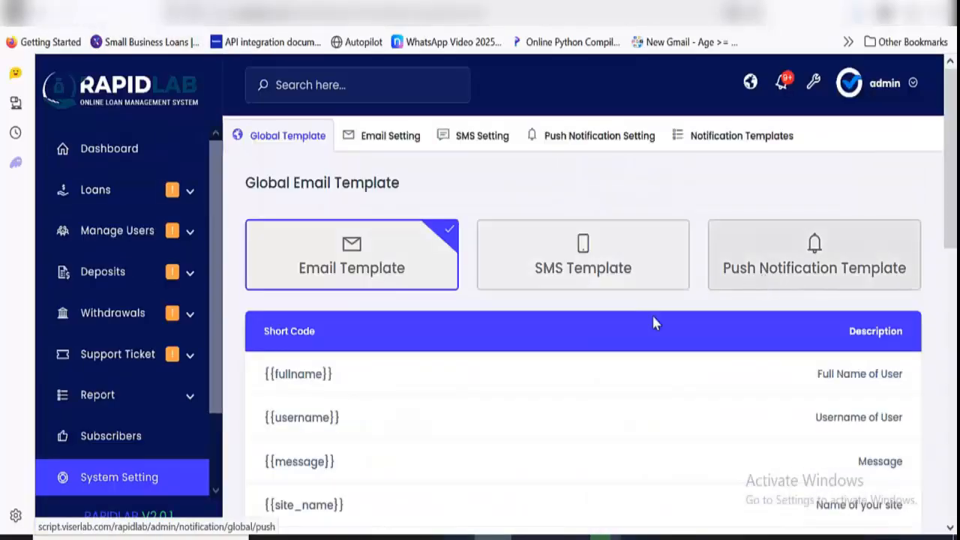
pyautogui.scroll(-7, 616, 315)
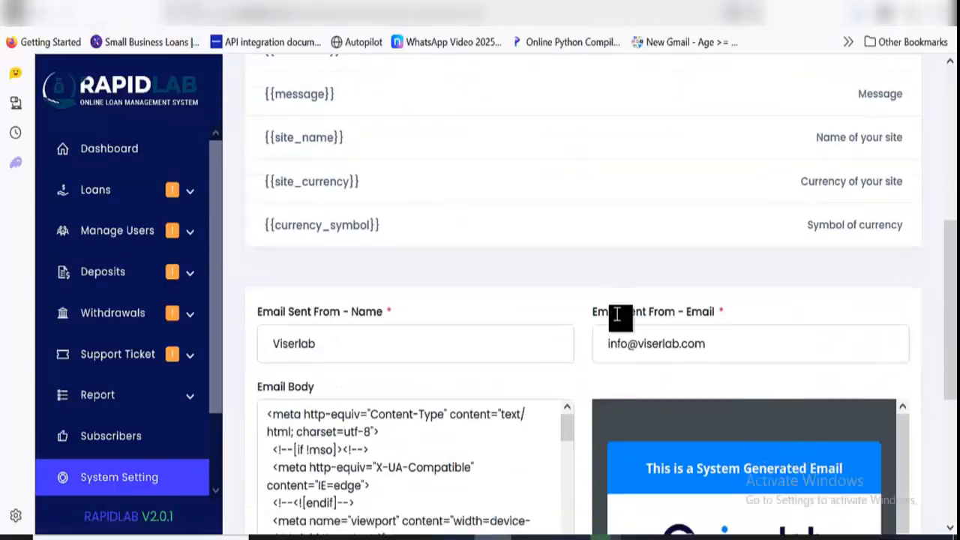
pyautogui.scroll(-1, 719, 307)
pyautogui.scroll(8, 719, 307)
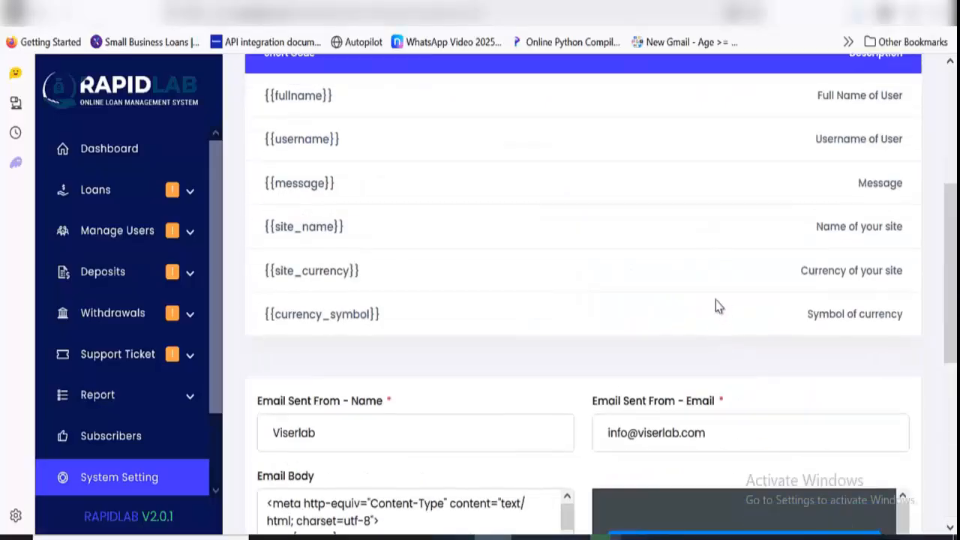
# Choose SMTP as the email send method in the email notification settings and examine its configuration fields without submitting
pyautogui.click(382, 141)
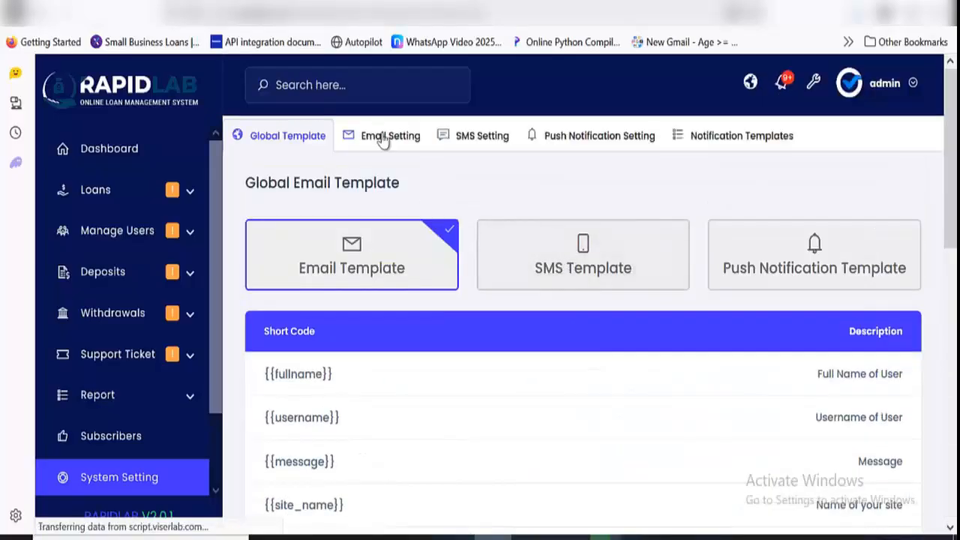
pyautogui.click(402, 291)
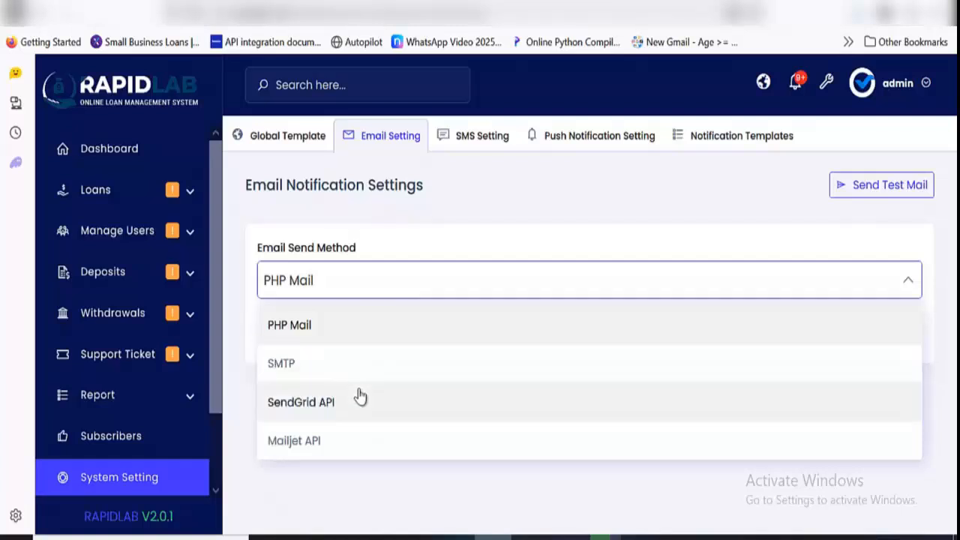
pyautogui.click(360, 363)
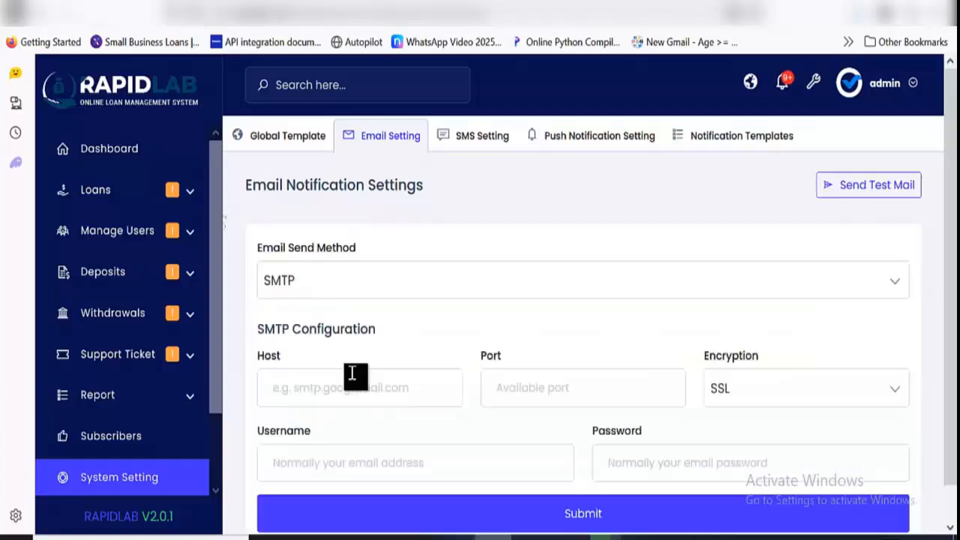
pyautogui.click(360, 386)
pyautogui.click(567, 394)
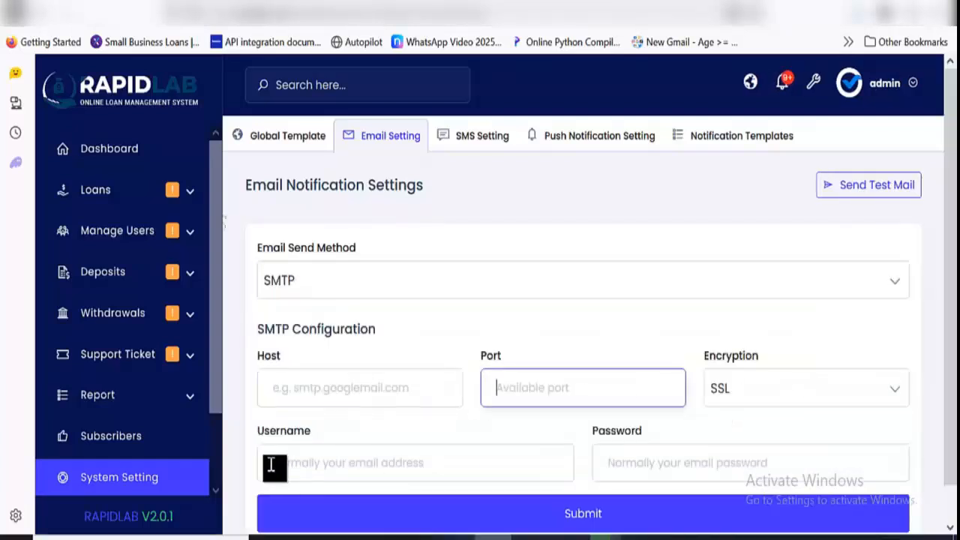
# View the SMS settings, push notification settings and notification templates, and return to the system settings overview
pyautogui.click(469, 142)
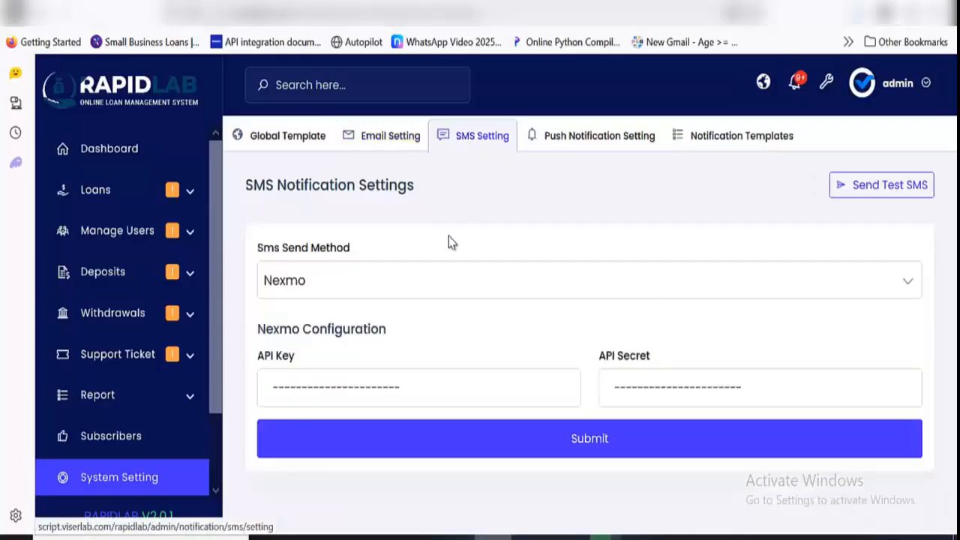
pyautogui.click(583, 141)
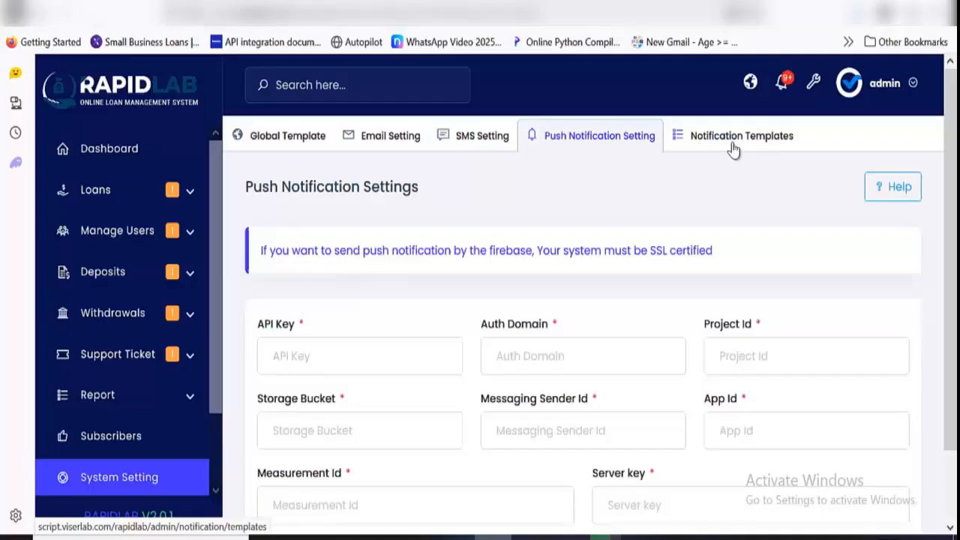
pyautogui.click(733, 147)
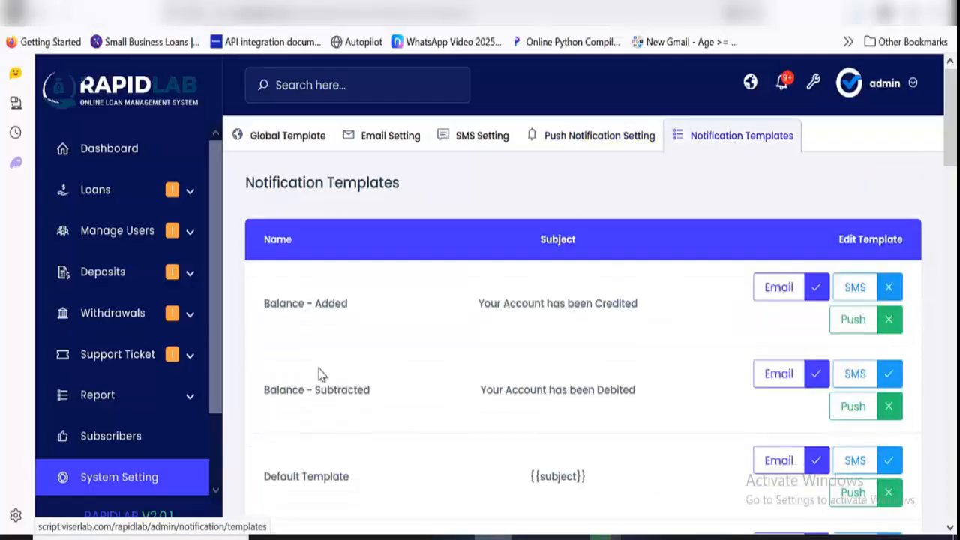
pyautogui.click(44, 27)
pyautogui.click(44, 27)
pyautogui.click(43, 27)
pyautogui.click(44, 27)
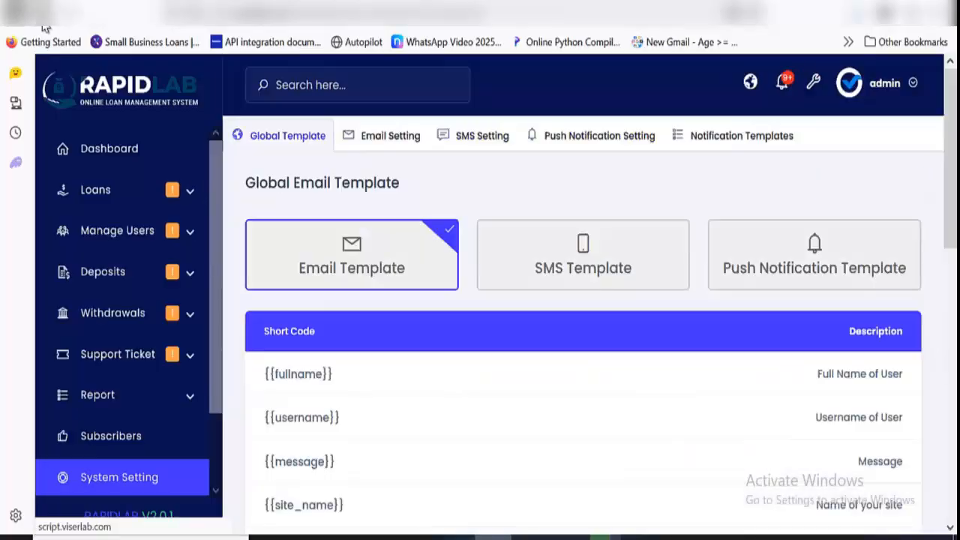
pyautogui.click(44, 27)
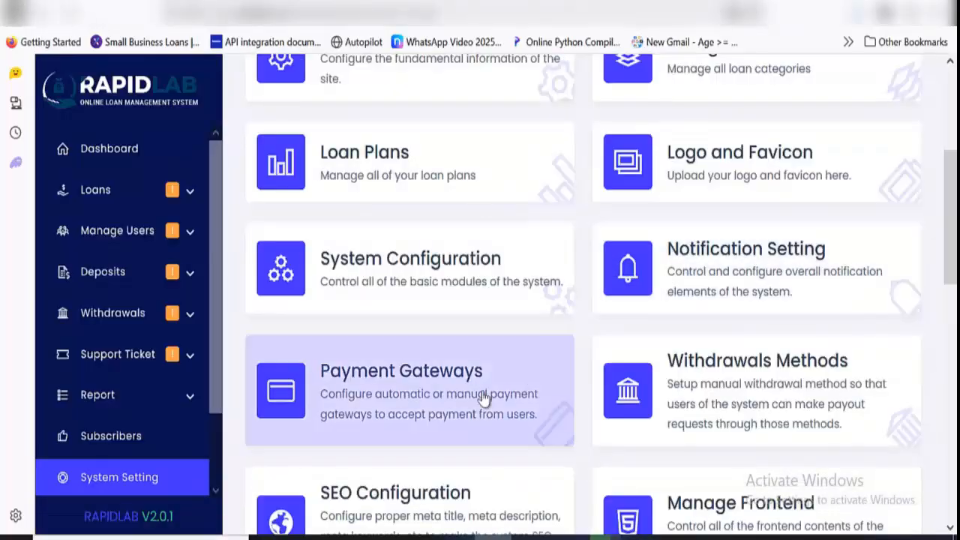
# Open the payment gateways, look over the automatic gateways, view the manual gateways, and return to the automatic ones
pyautogui.click(357, 424)
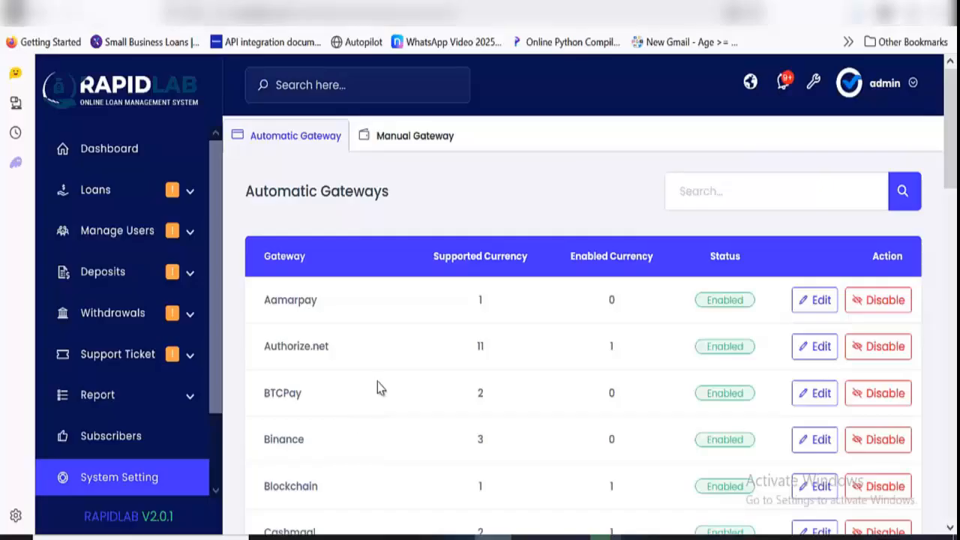
pyautogui.scroll(-3, 381, 384)
pyautogui.scroll(-6, 383, 385)
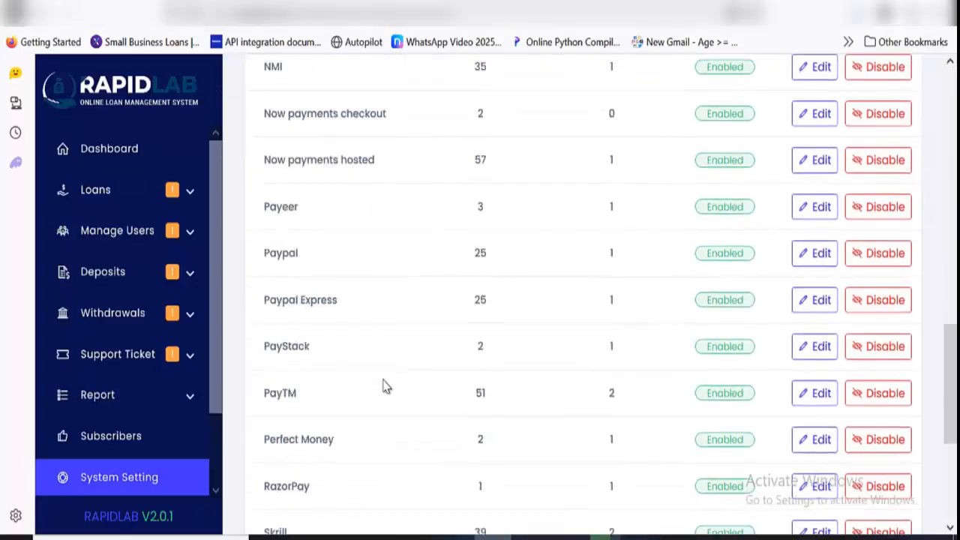
pyautogui.scroll(-4, 398, 386)
pyautogui.scroll(15, 636, 325)
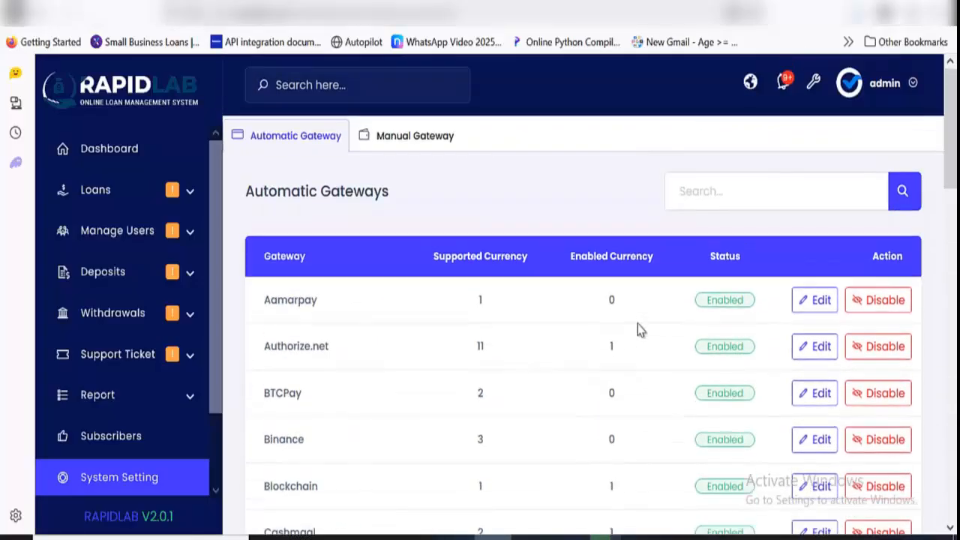
pyautogui.click(435, 143)
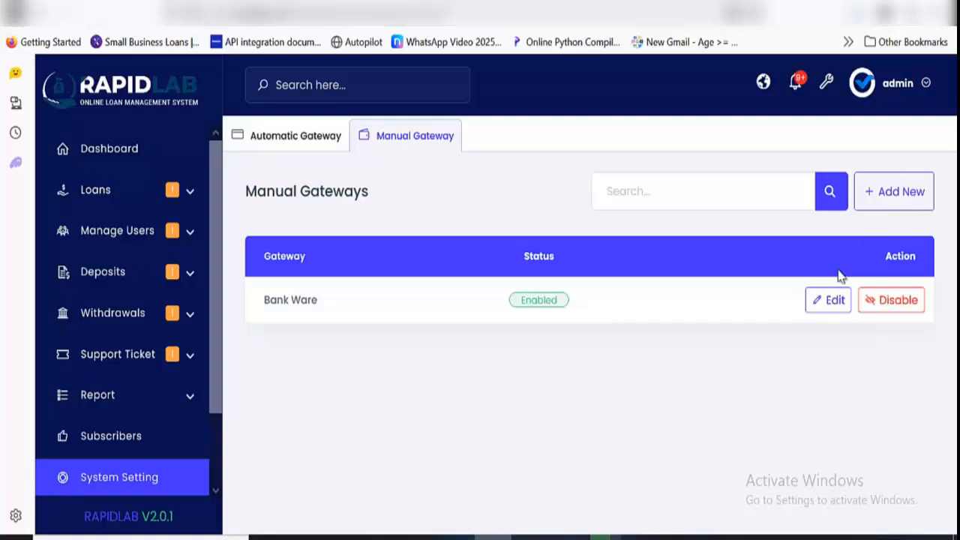
pyautogui.click(297, 139)
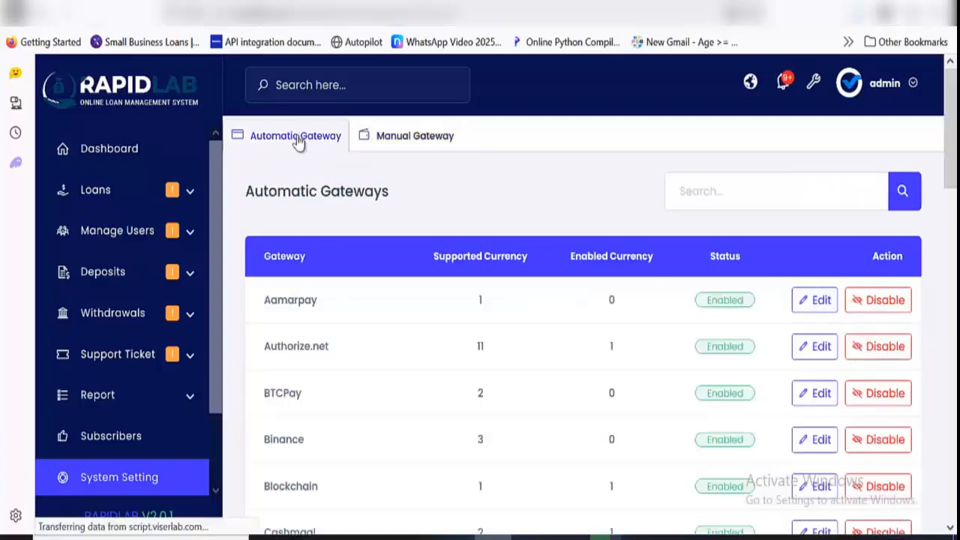
# Leave the payment gateways for the system settings overview and open the withdrawal methods
pyautogui.click(42, 12)
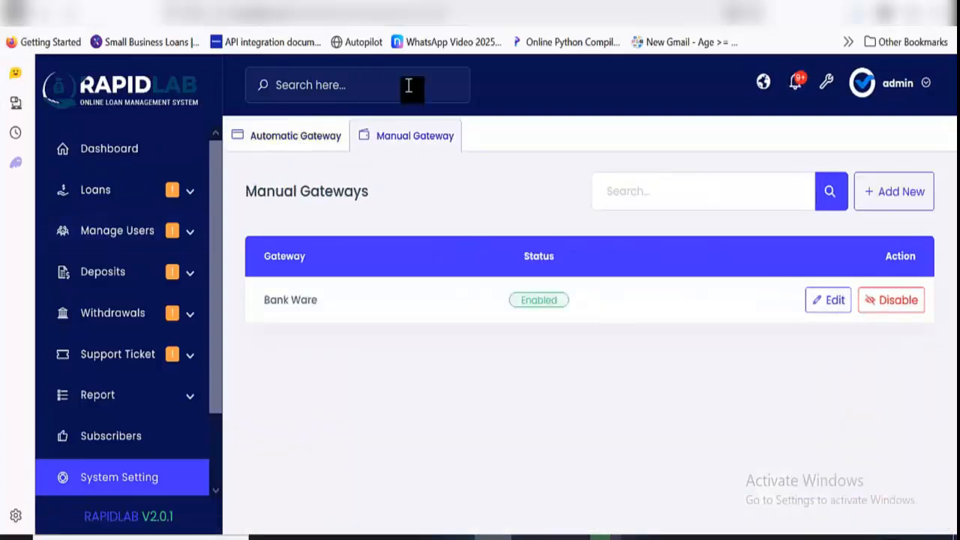
pyautogui.click(48, 25)
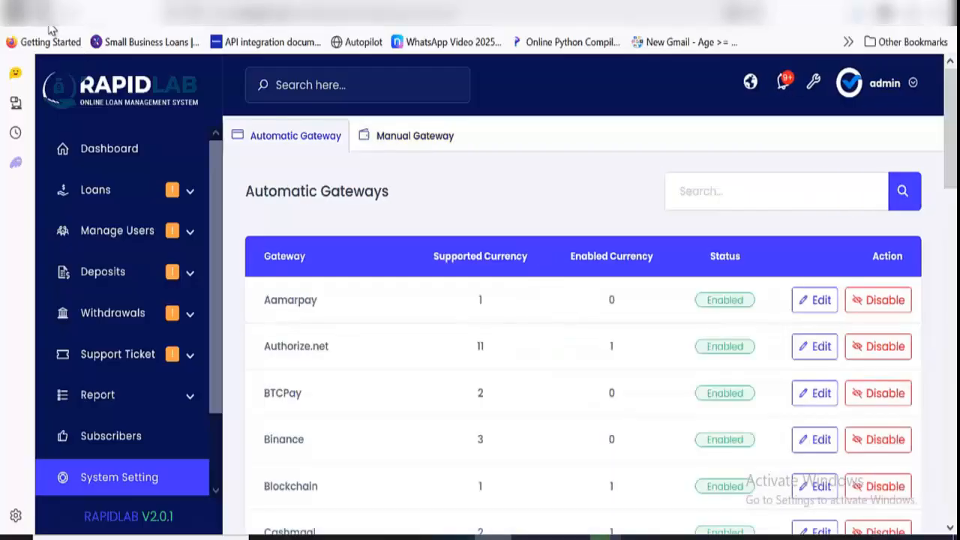
pyautogui.click(51, 28)
pyautogui.click(746, 417)
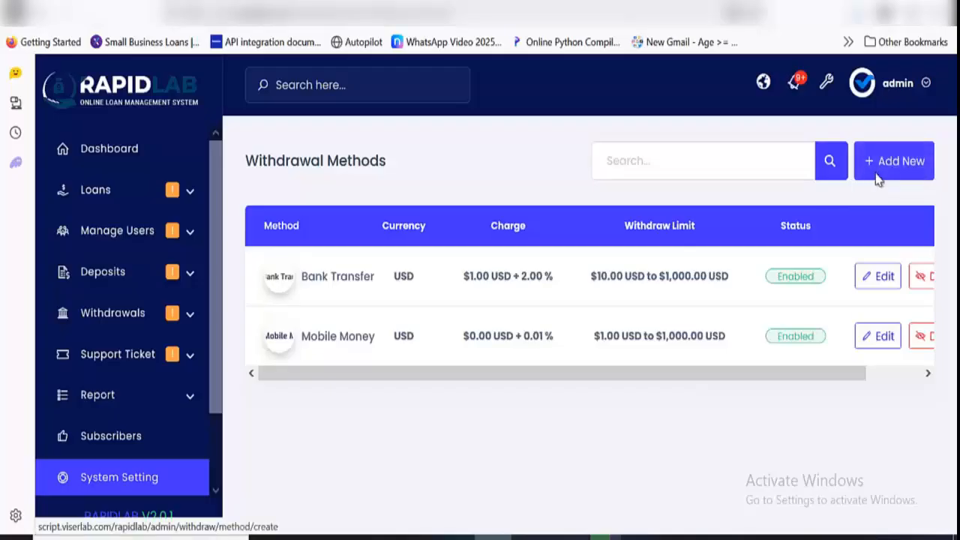
# Open the new withdrawal method form, examine its name, currency, range, charge and instruction fields without submitting, and return to the system settings overview
pyautogui.click(879, 179)
pyautogui.click(540, 274)
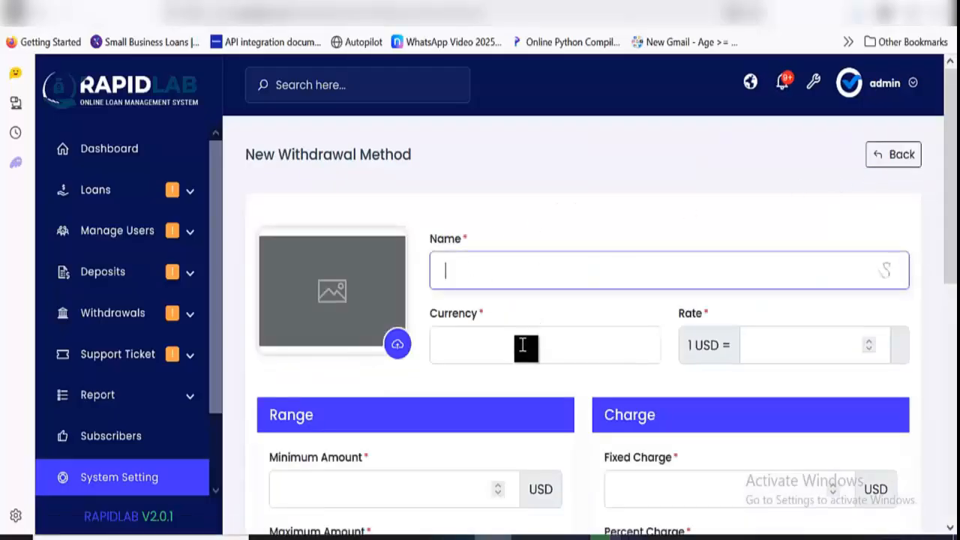
pyautogui.click(523, 345)
pyautogui.click(811, 357)
pyautogui.scroll(-3, 517, 358)
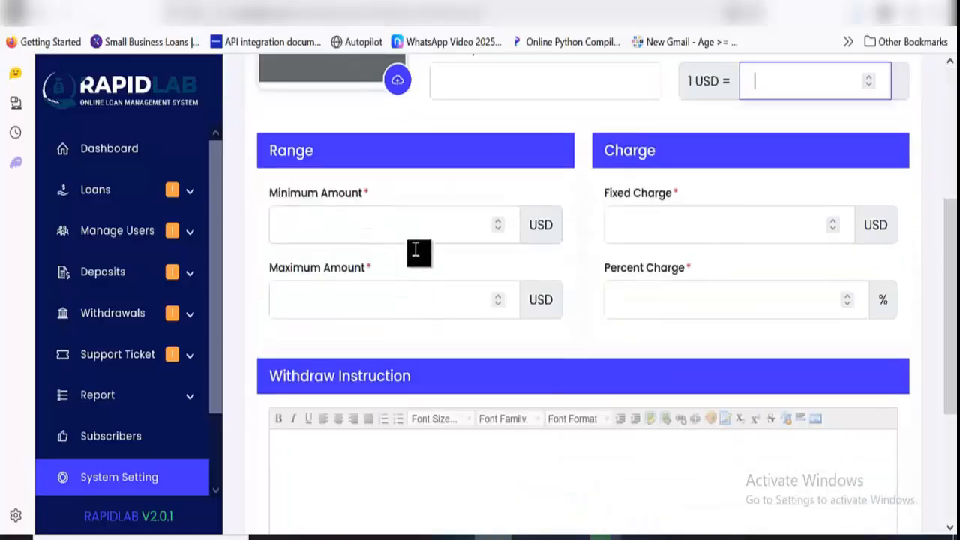
pyautogui.scroll(-3, 569, 300)
pyautogui.click(569, 304)
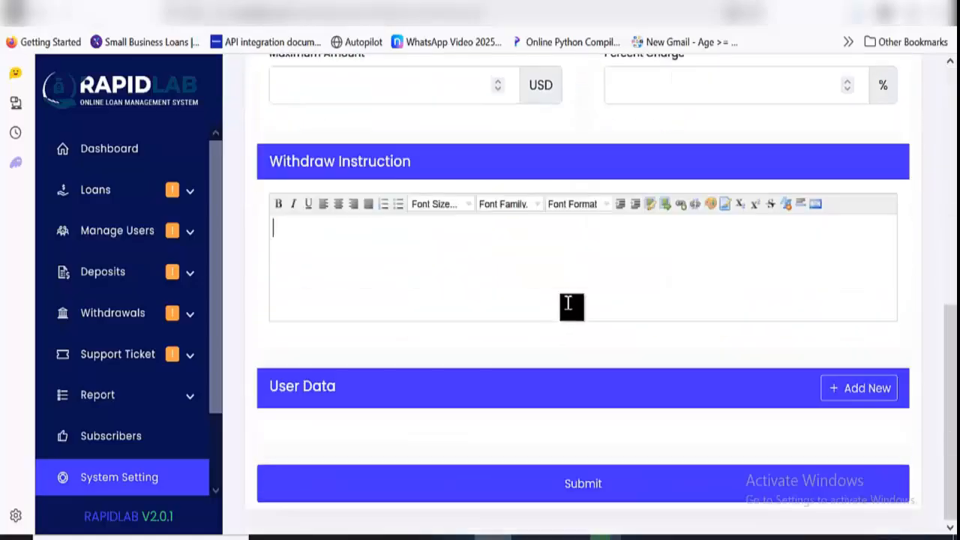
pyautogui.scroll(3, 547, 255)
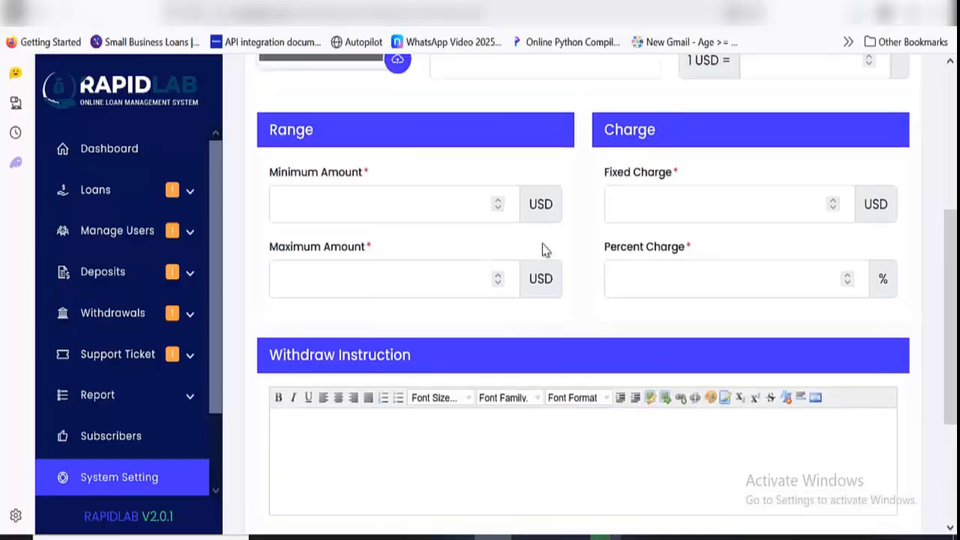
pyautogui.scroll(4, 545, 250)
pyautogui.click(37, 18)
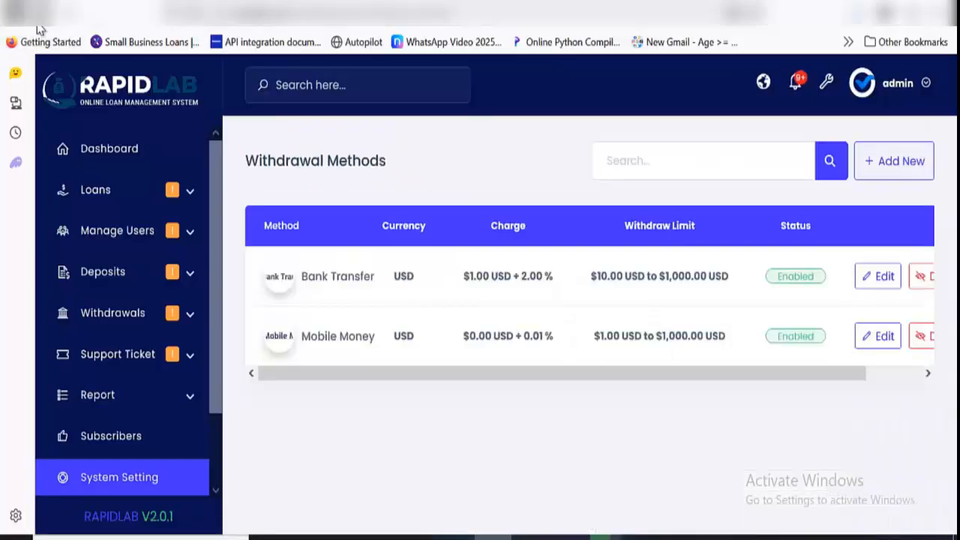
pyautogui.click(38, 18)
# View the SEO configuration with its meta and social fields, and return to the system settings overview
pyautogui.scroll(-4, 648, 293)
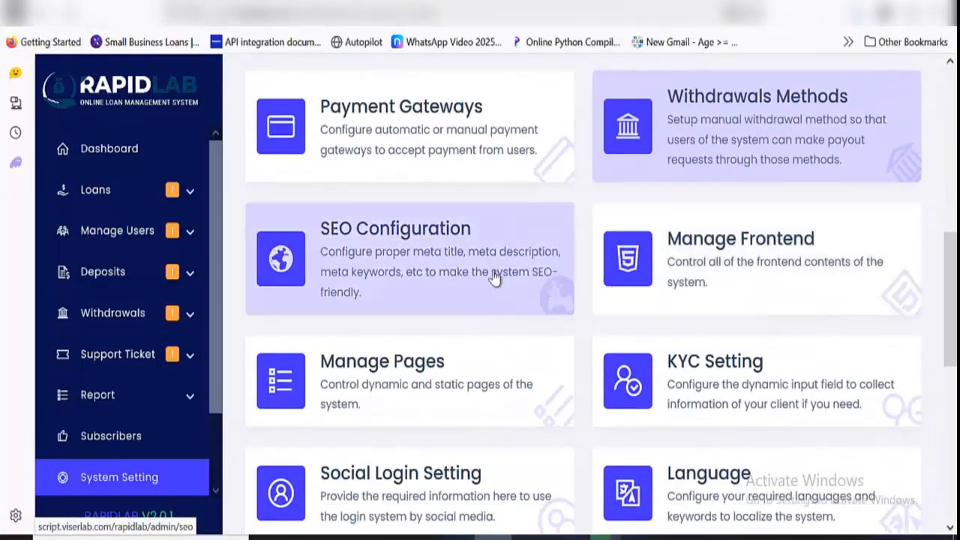
pyautogui.click(553, 251)
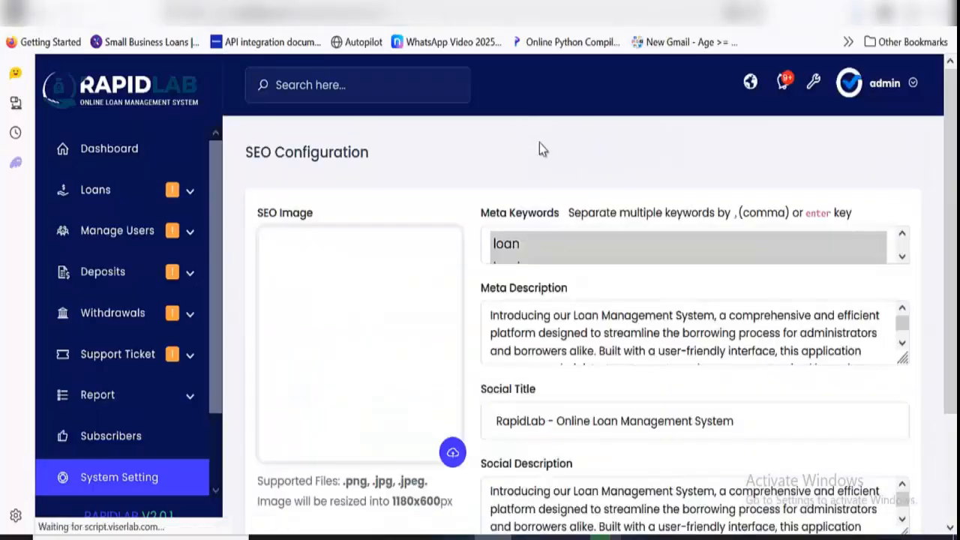
pyautogui.scroll(-2, 547, 203)
pyautogui.click(38, 18)
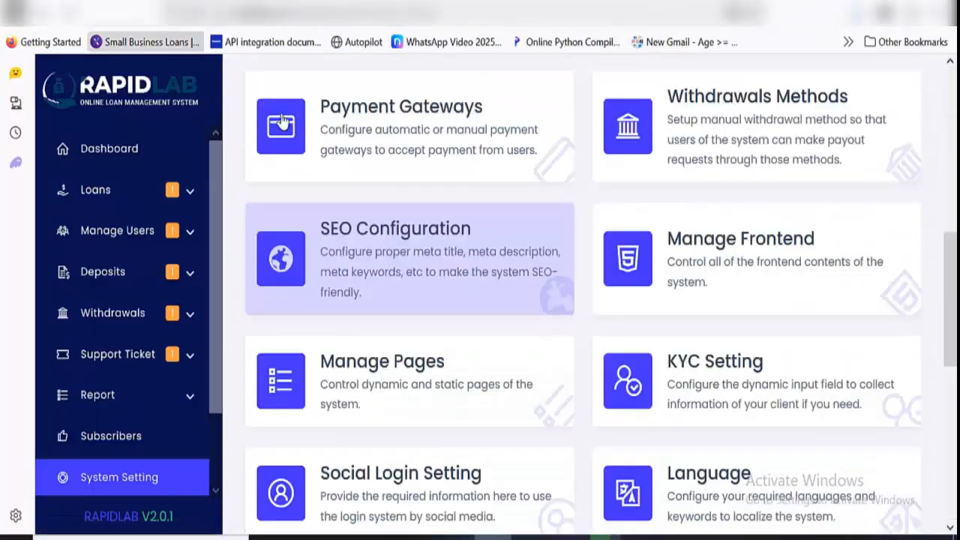
# Open the frontend content management options, examine the About Us section's content fields, and return to the system settings overview
pyautogui.click(800, 296)
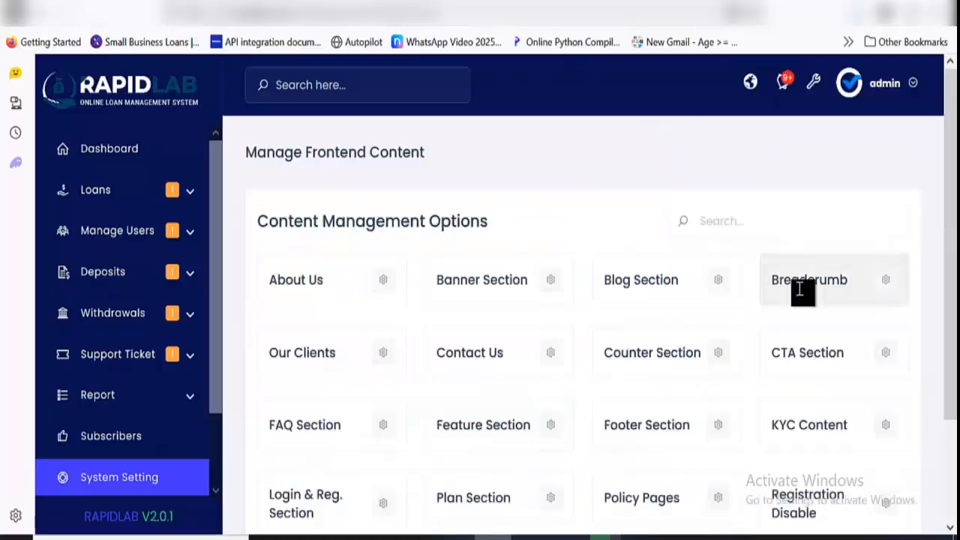
pyautogui.scroll(-1, 585, 294)
pyautogui.scroll(1, 588, 294)
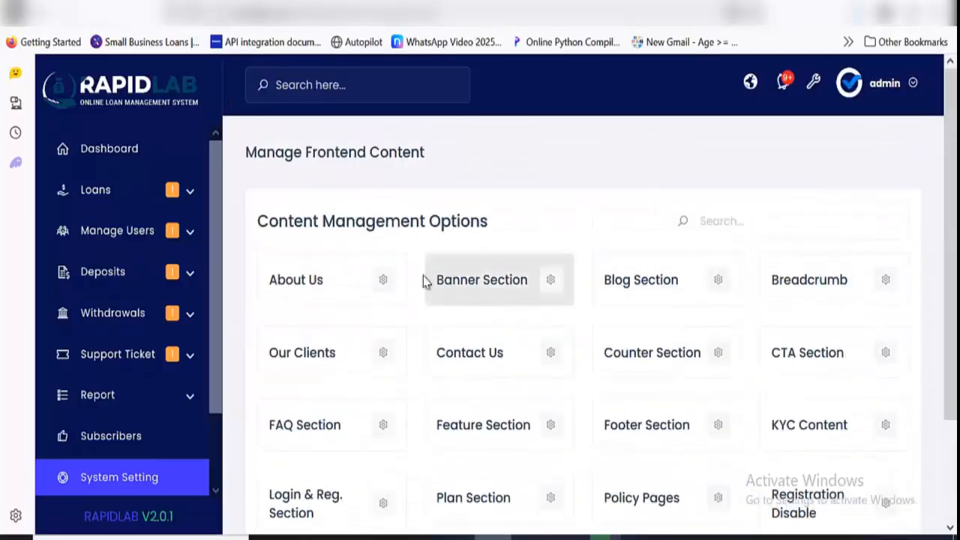
pyautogui.click(383, 281)
pyautogui.scroll(-1, 611, 320)
pyautogui.scroll(-5, 611, 320)
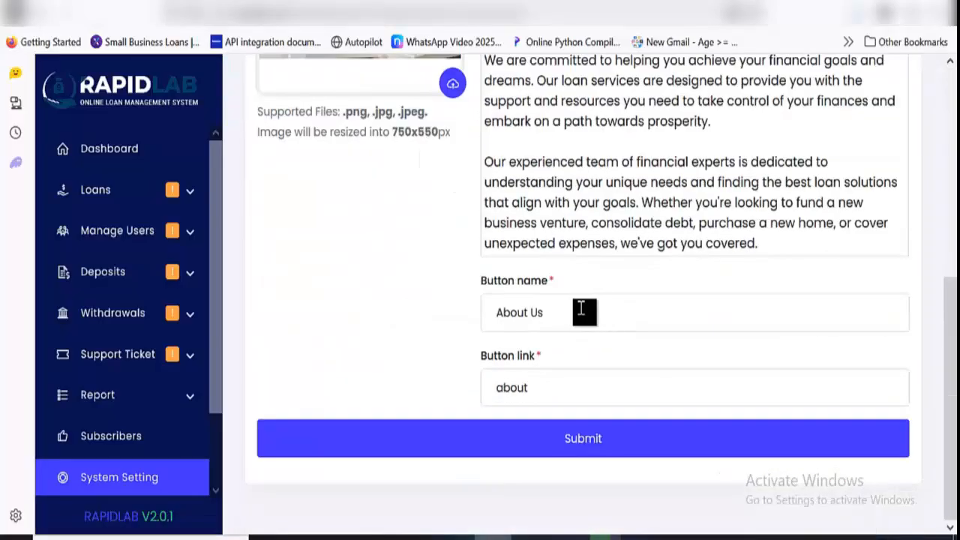
pyautogui.scroll(5, 581, 309)
pyautogui.click(46, 21)
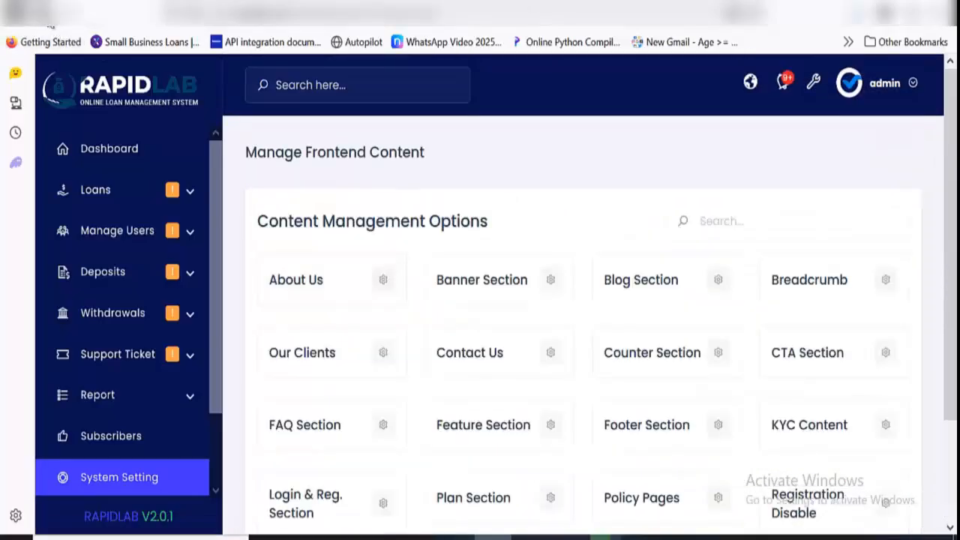
pyautogui.click(50, 26)
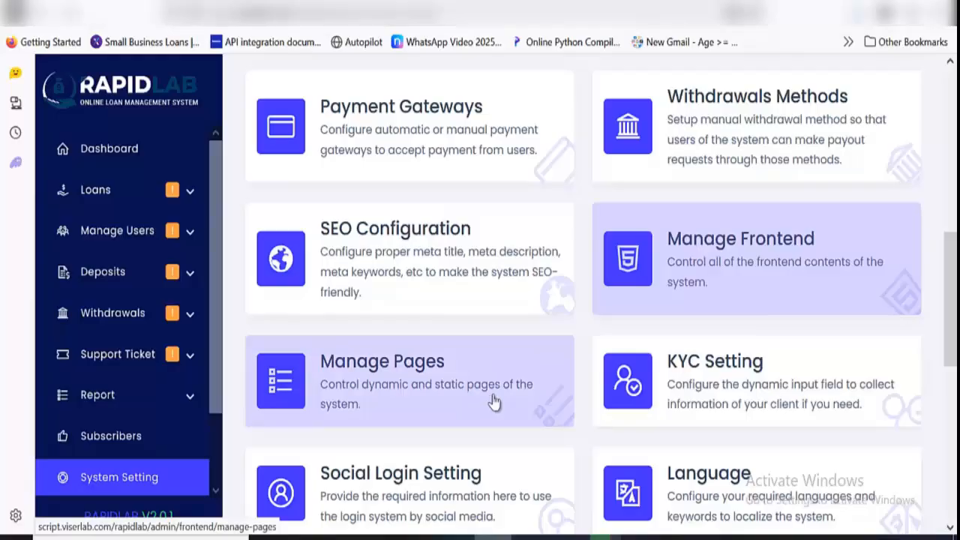
# Examine the fields of the user KYC form in the KYC settings, and return to the system settings overview
pyautogui.click(684, 375)
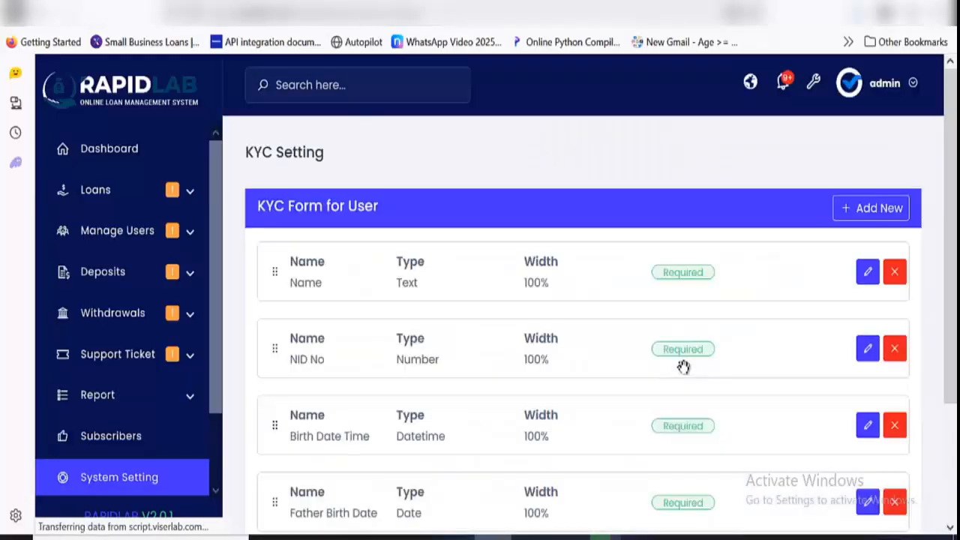
pyautogui.scroll(-2, 405, 270)
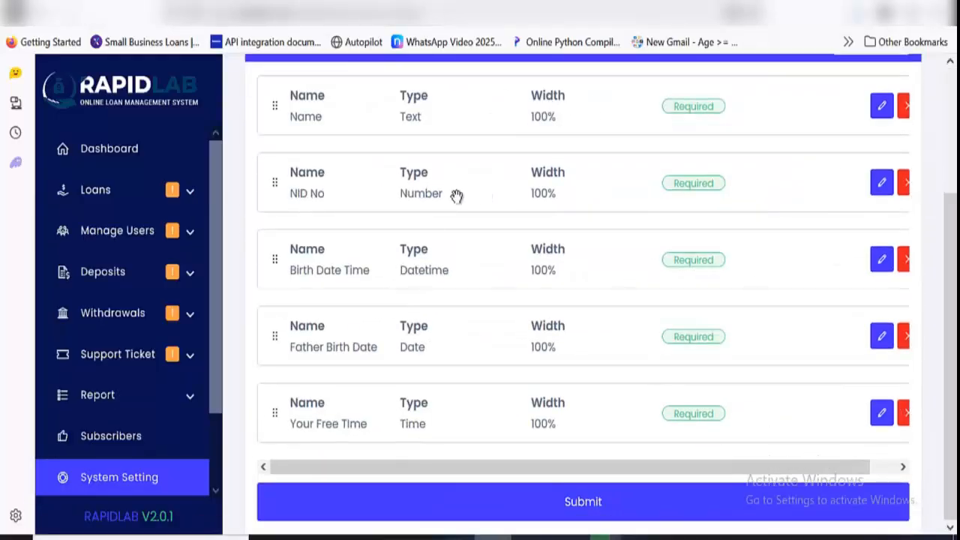
pyautogui.scroll(3, 457, 196)
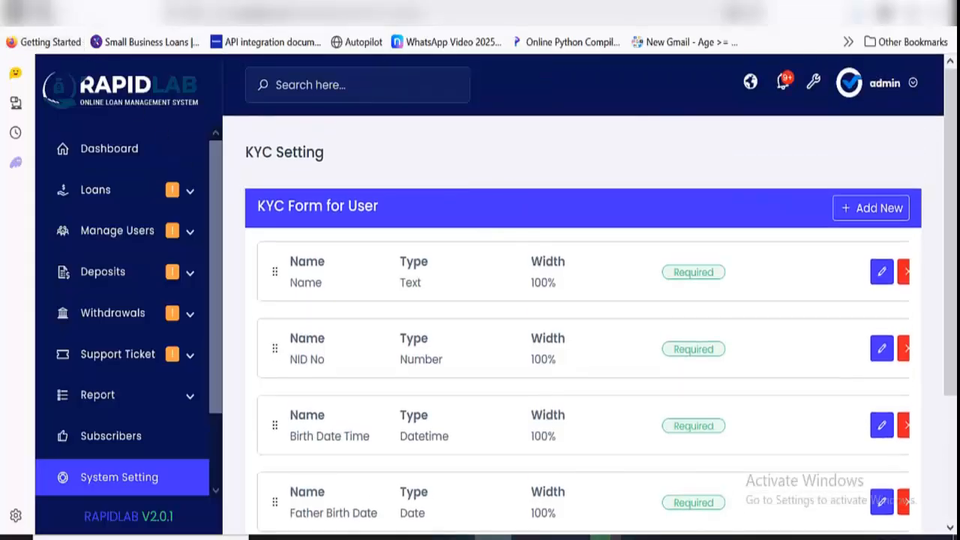
pyautogui.click(41, 14)
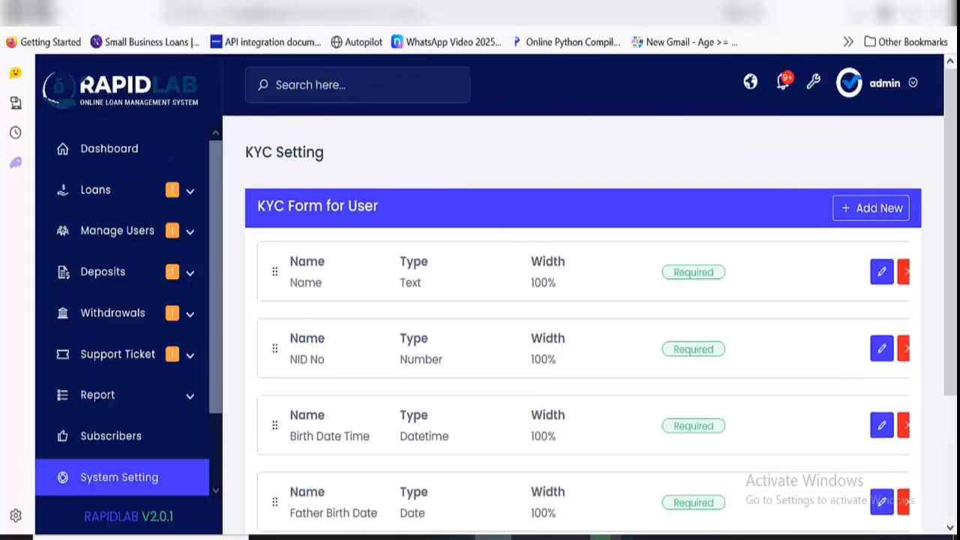
# View the social login credentials for Google, Facebook and Linkedin, and return to the system settings overview
pyautogui.scroll(-2, 592, 240)
pyautogui.scroll(-1, 562, 283)
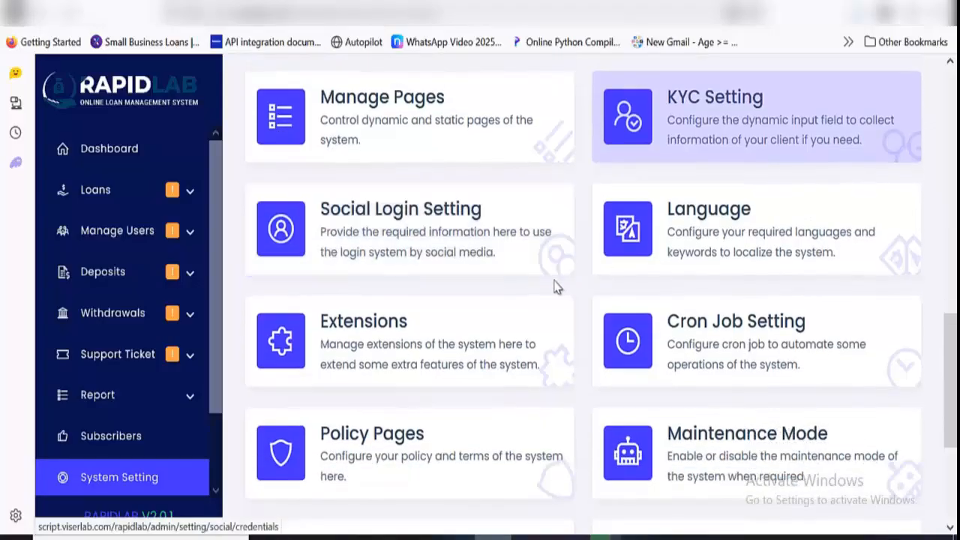
pyautogui.click(497, 205)
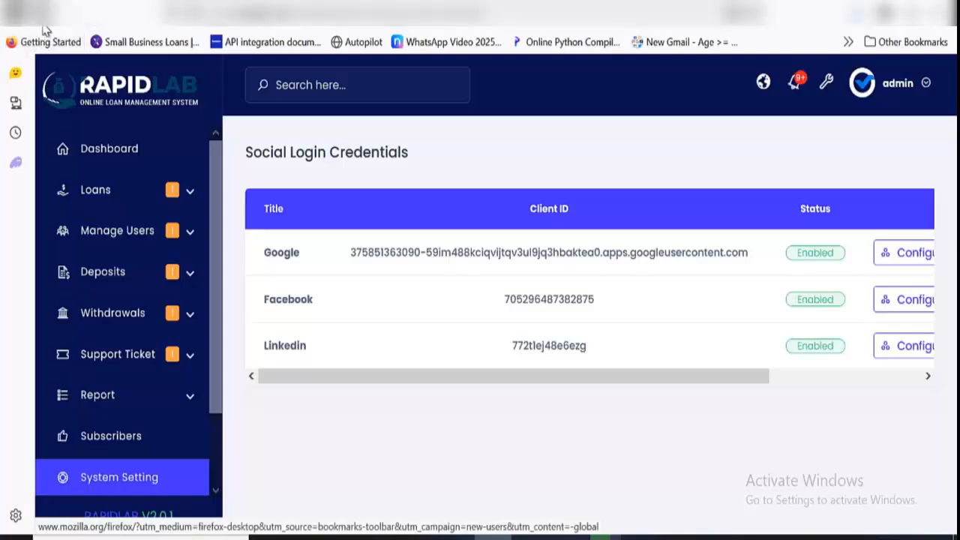
pyautogui.click(21, 13)
# View the available languages in the language manager, and return to the system settings overview
pyautogui.scroll(-1, 747, 282)
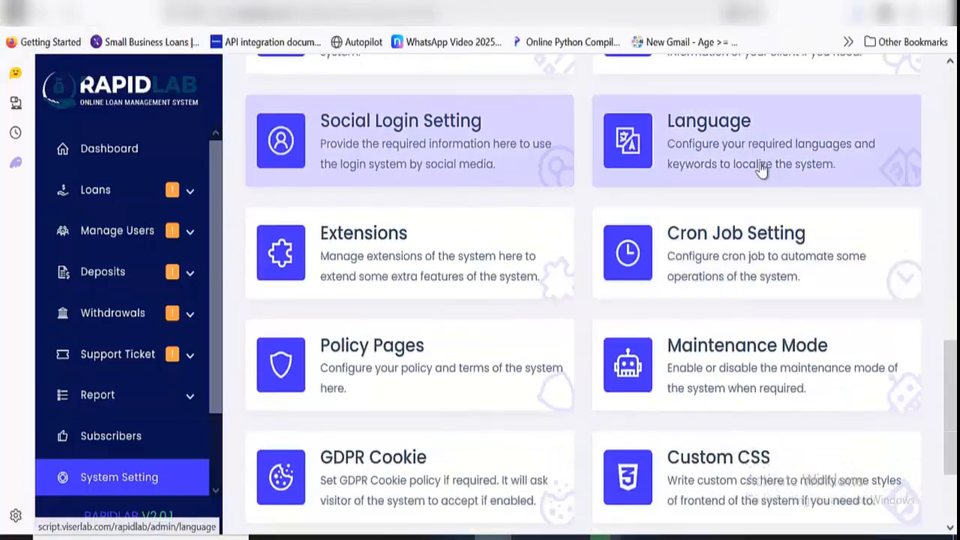
pyautogui.click(748, 165)
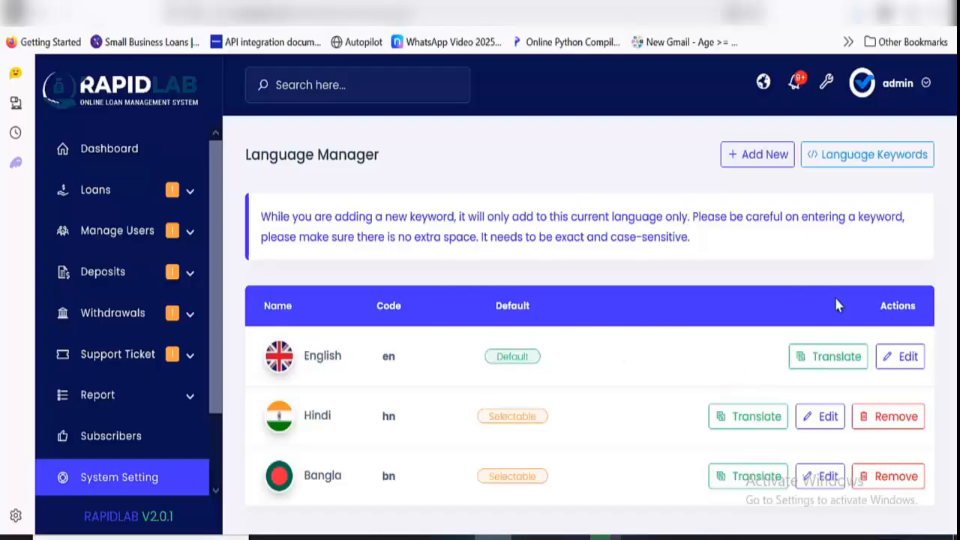
pyautogui.click(30, 17)
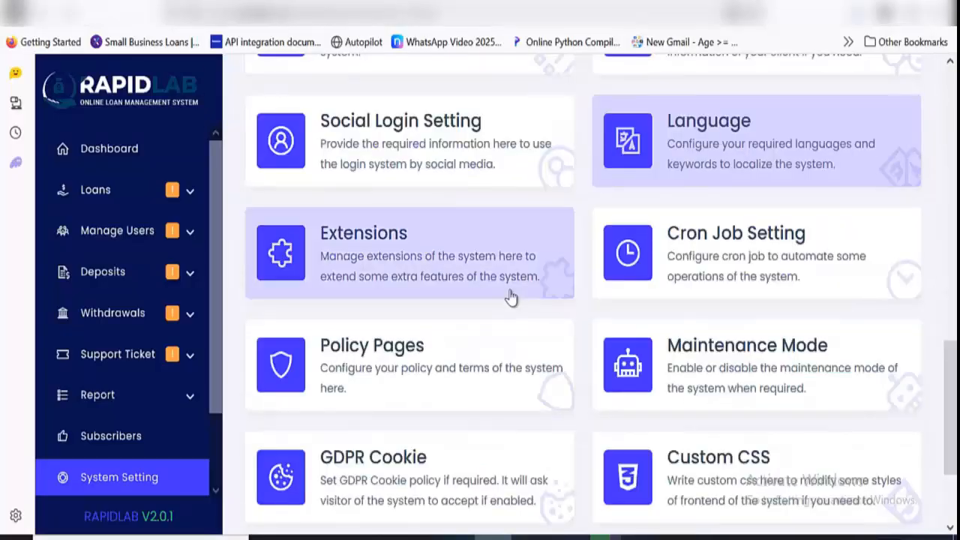
# View the cron jobs and their schedule, and return to the system settings overview
pyautogui.scroll(-1, 510, 298)
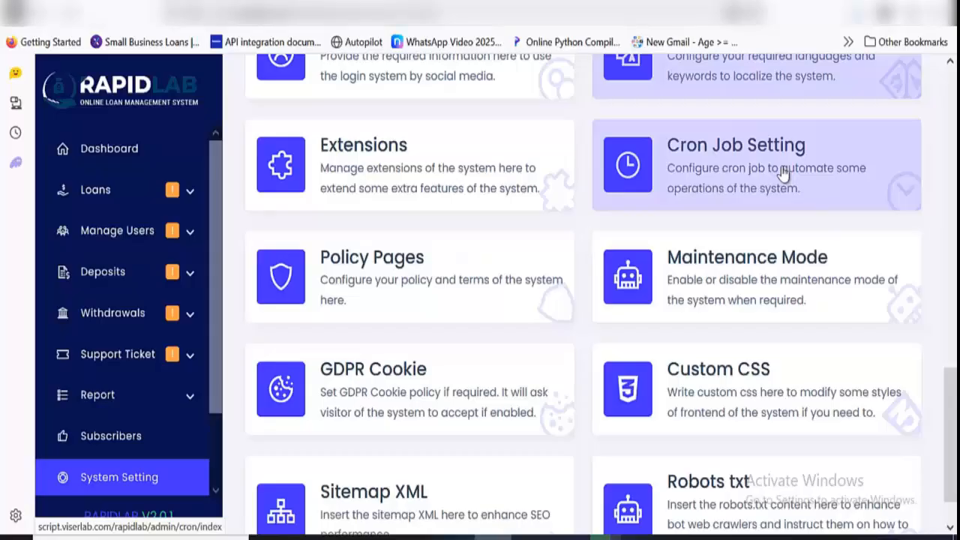
pyautogui.click(782, 172)
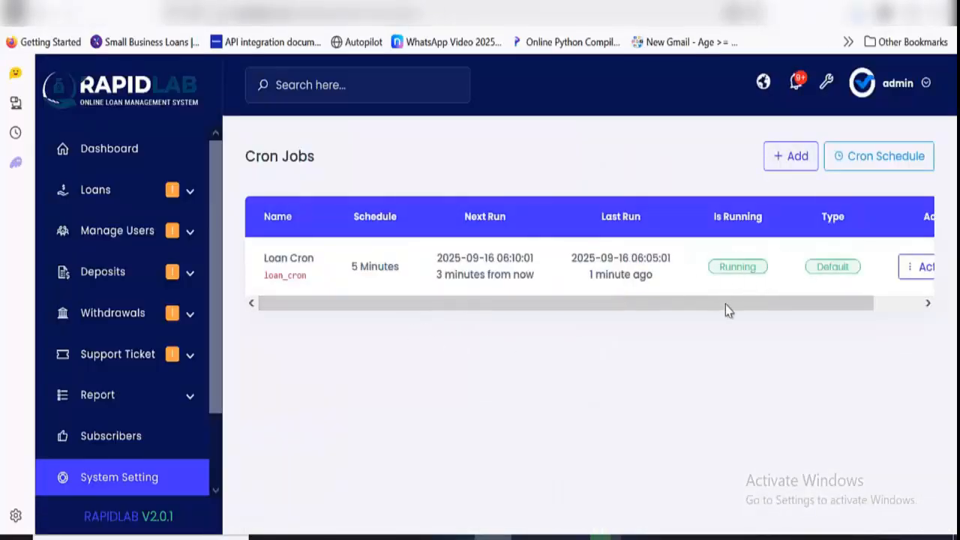
pyautogui.click(17, 12)
# Look over the remaining system settings options, from policy pages to Robots txt, and go back to the start of the overview
pyautogui.scroll(-1, 638, 458)
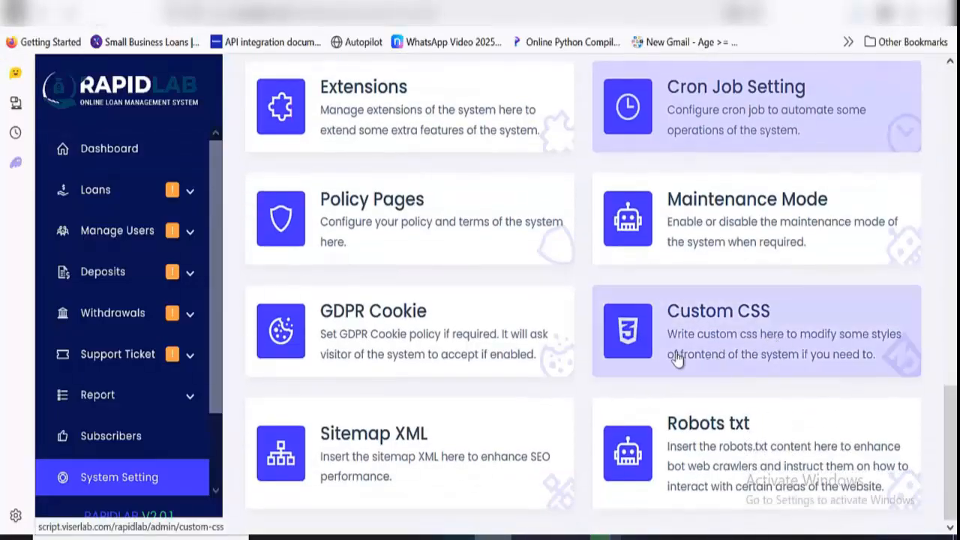
pyautogui.scroll(-1, 83, 338)
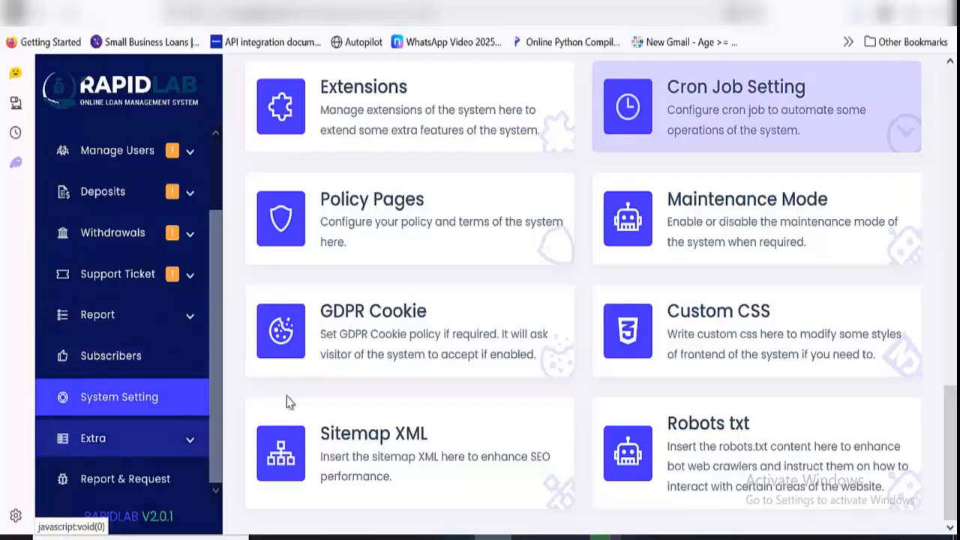
pyautogui.scroll(10, 557, 268)
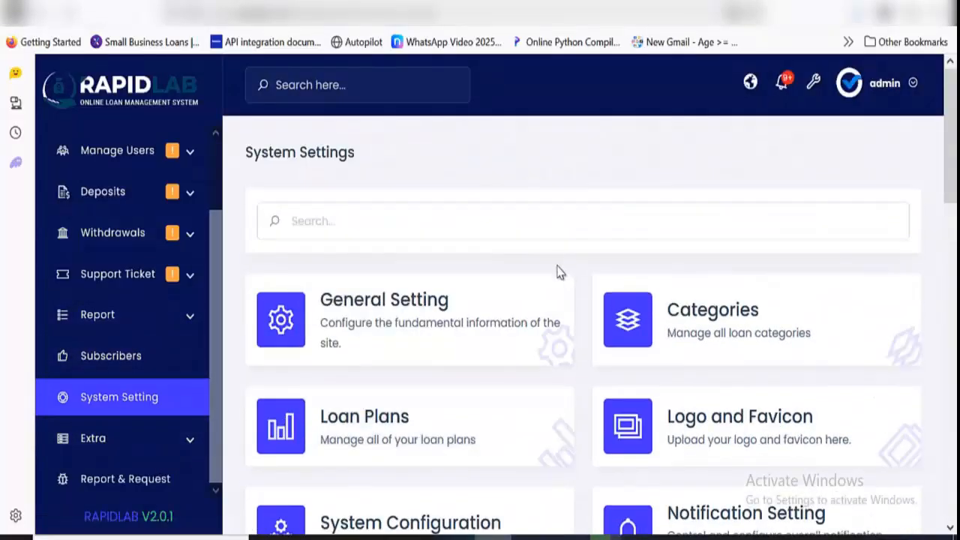
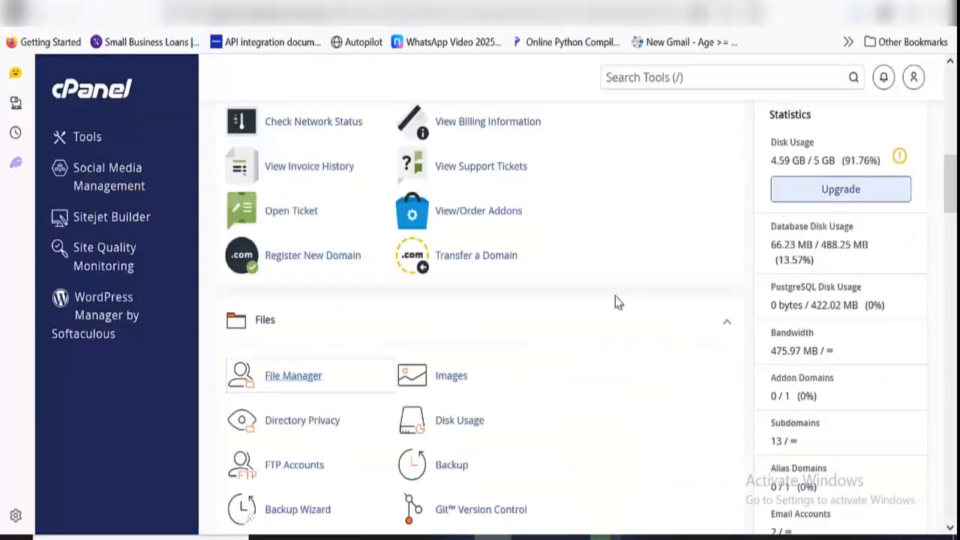
# Open the File Manager in cPanel and go to the public_html/test1.devionicsolutions.com.ng folder
pyautogui.scroll(9, 617, 303)
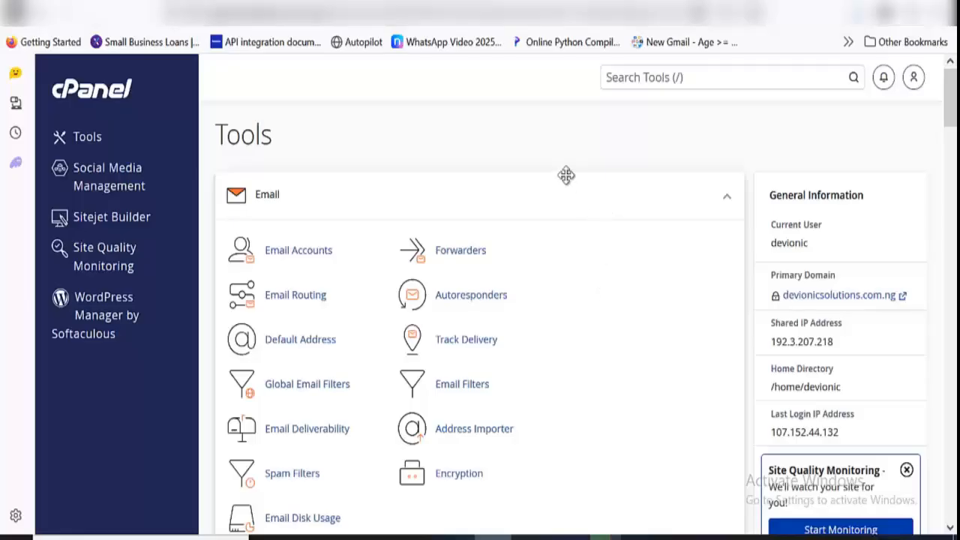
pyautogui.scroll(-10, 565, 175)
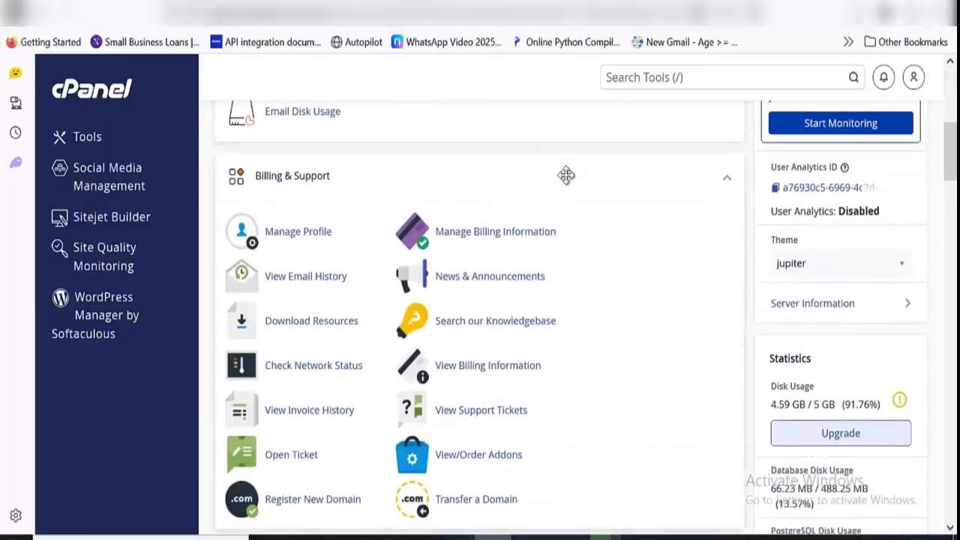
pyautogui.click(309, 300)
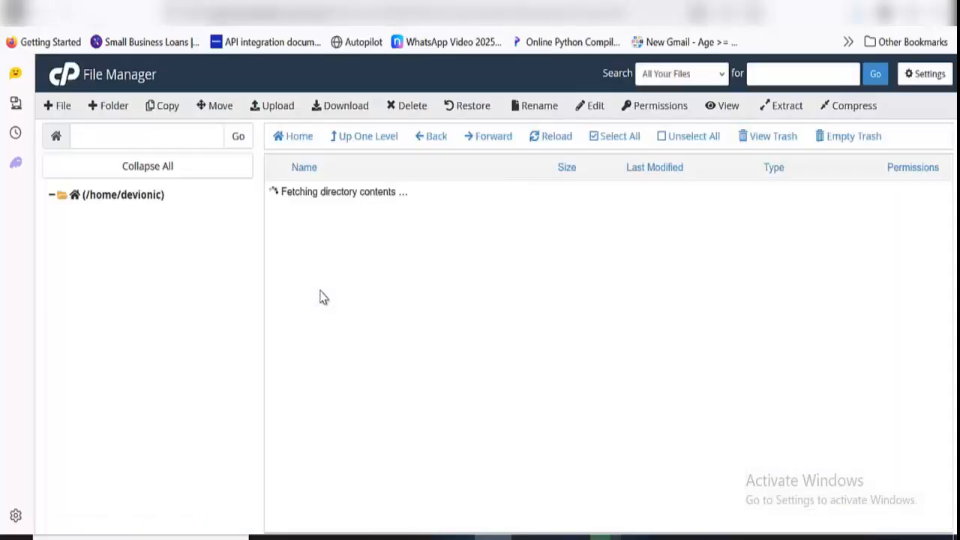
pyautogui.scroll(-5, 362, 258)
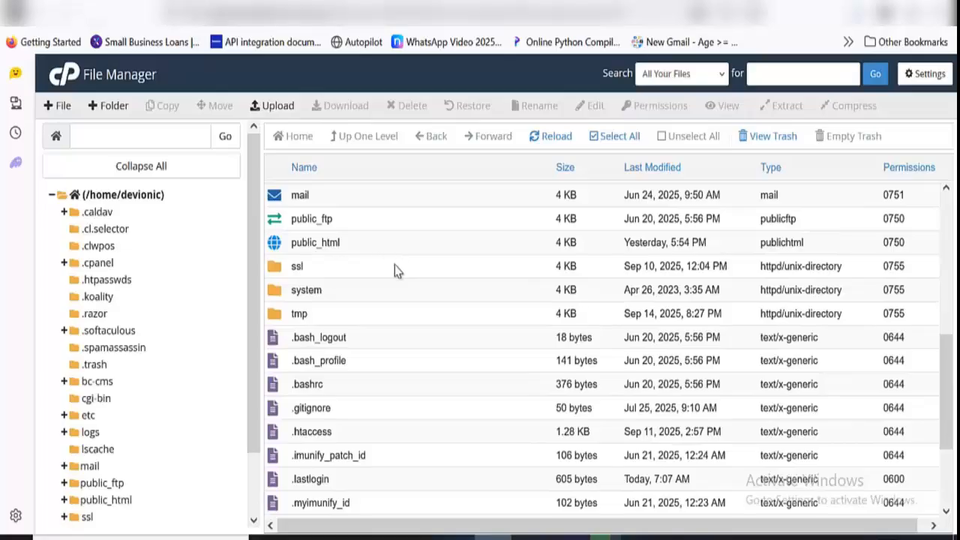
pyautogui.doubleClick(379, 250)
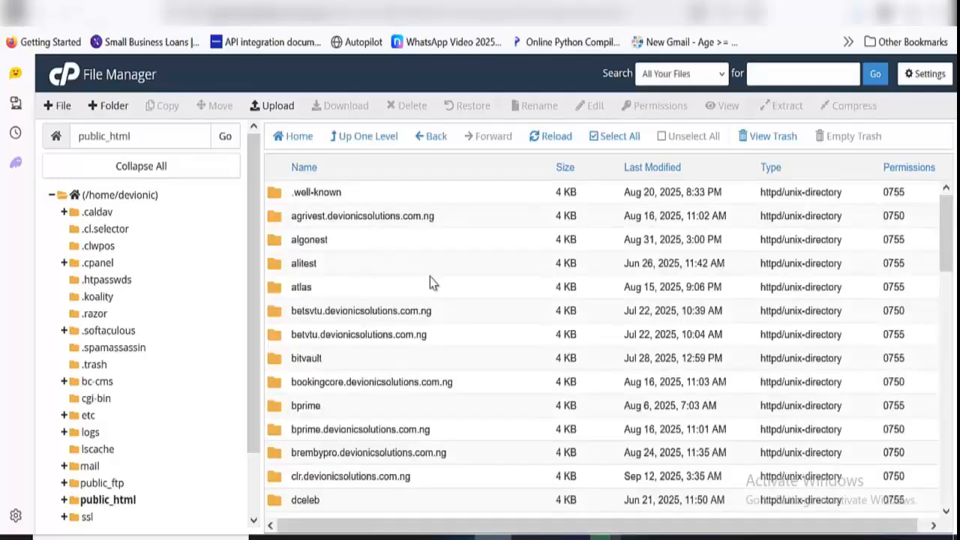
pyautogui.scroll(-15, 430, 281)
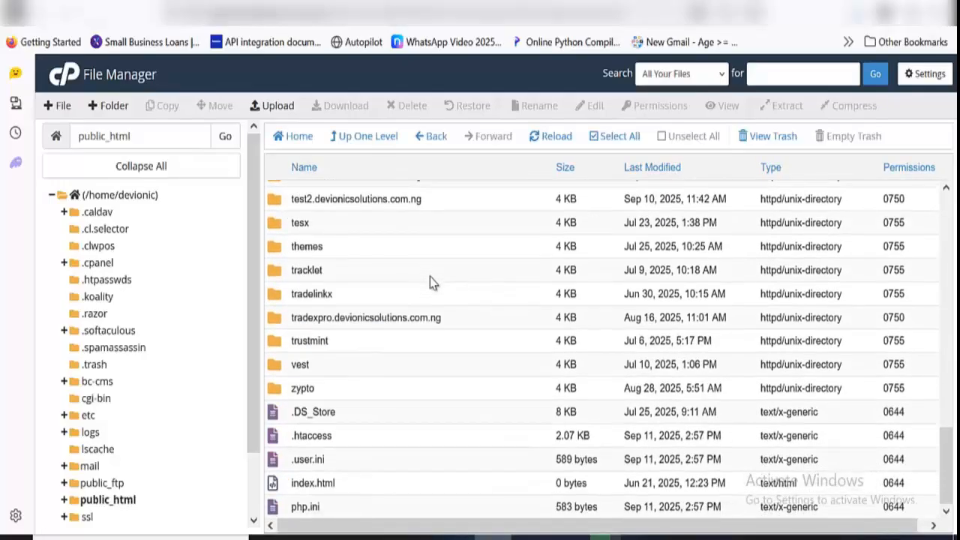
pyautogui.scroll(2, 430, 279)
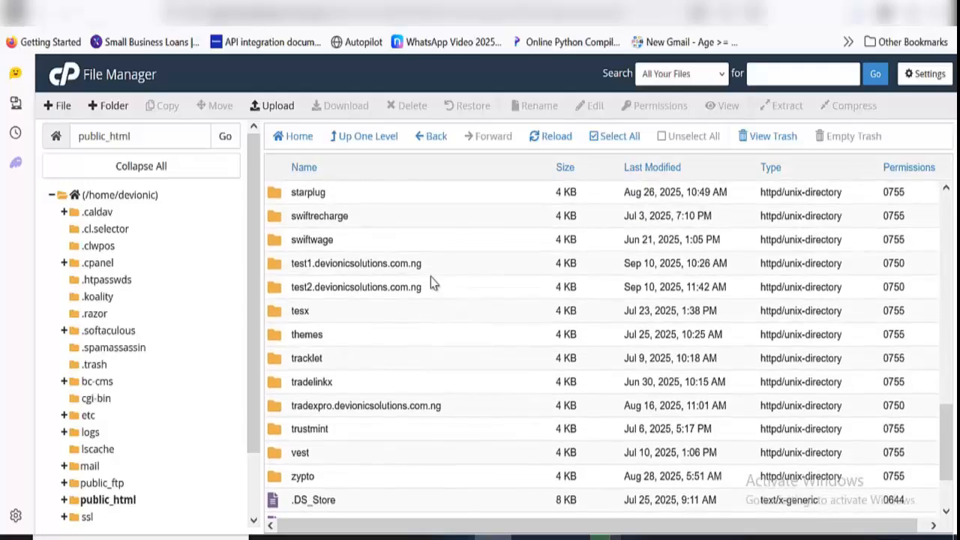
pyautogui.doubleClick(435, 272)
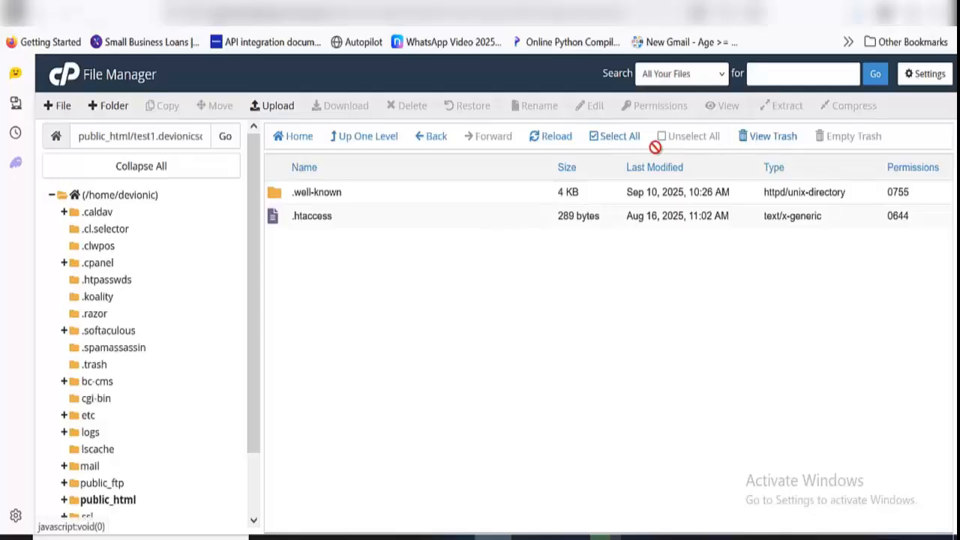
# Permanently delete .well-known and .htaccess from the test1.devionicsolutions.com.ng folder, skipping the trash
pyautogui.click(621, 142)
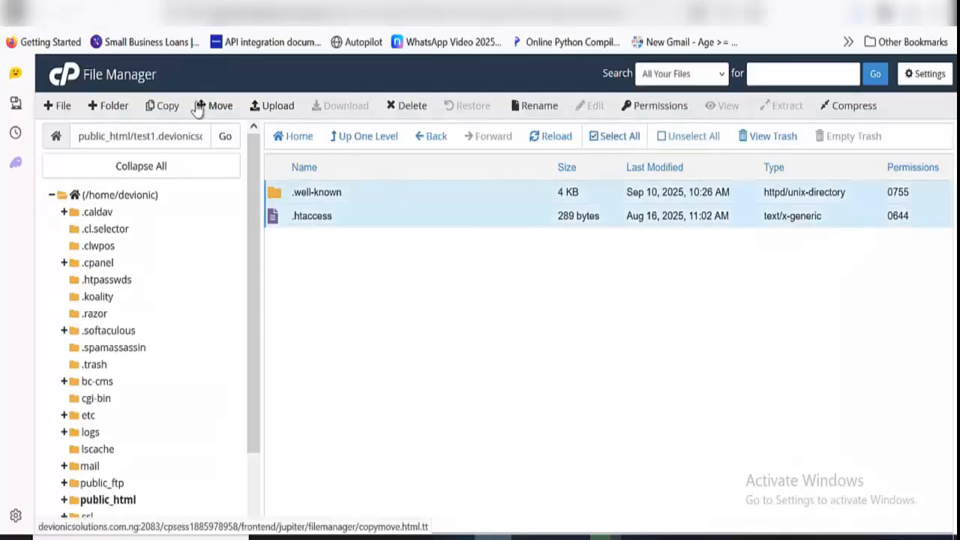
pyautogui.click(405, 106)
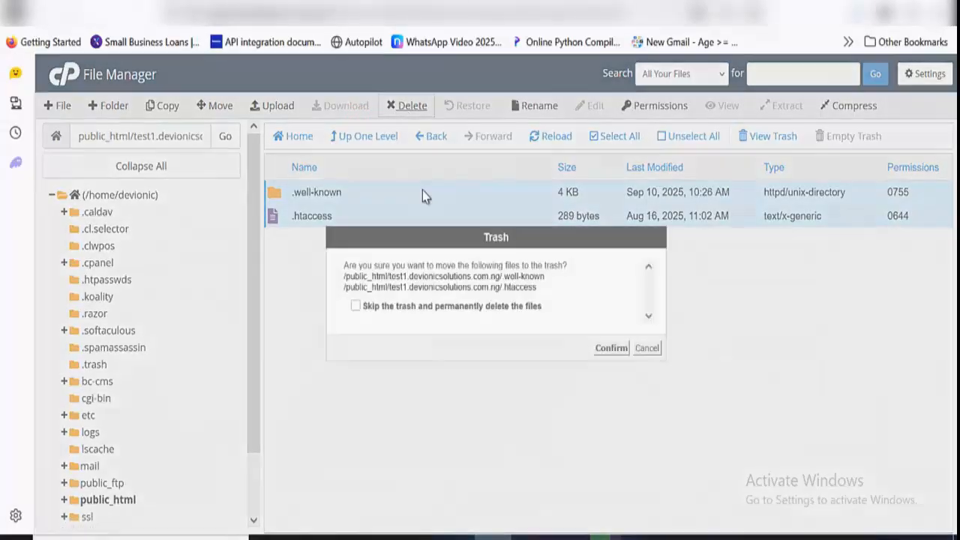
pyautogui.click(463, 307)
pyautogui.click(620, 348)
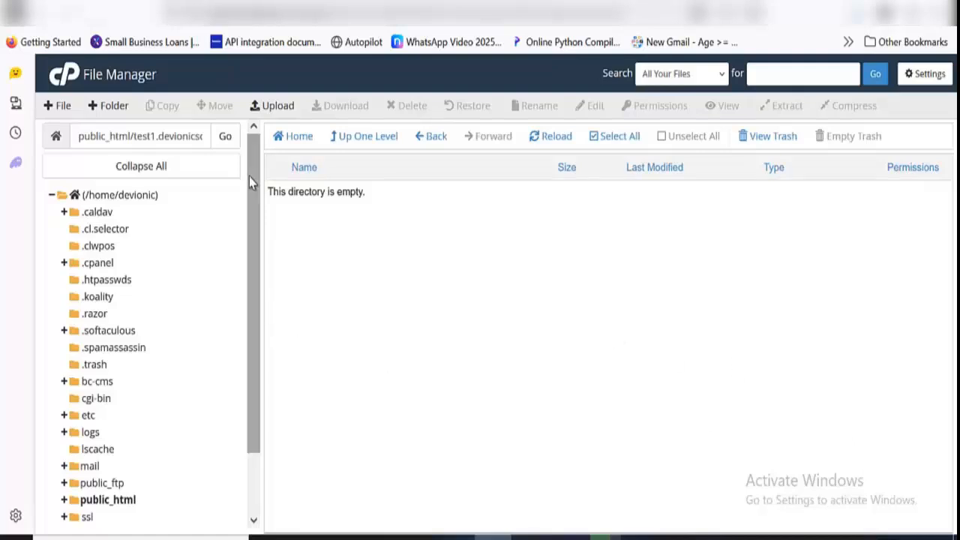
# Upload Rapidloan.zip from Downloads to the test1.devionicsolutions.com.ng folder
pyautogui.click(271, 110)
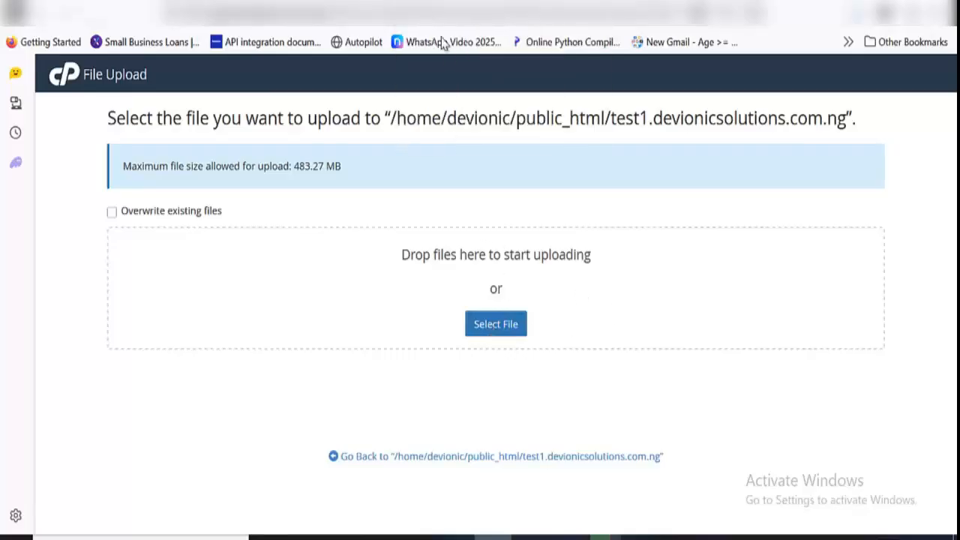
pyautogui.click(494, 324)
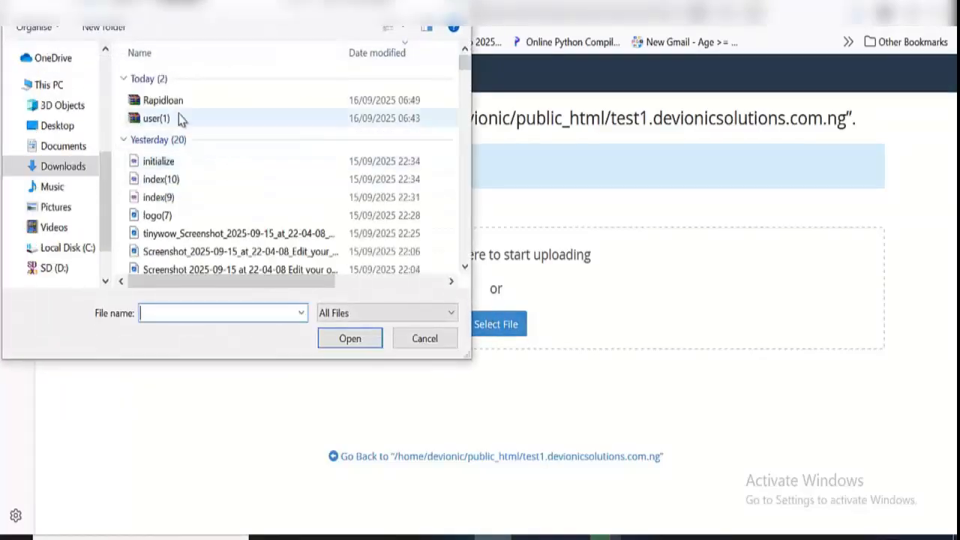
pyautogui.click(177, 104)
pyautogui.click(349, 338)
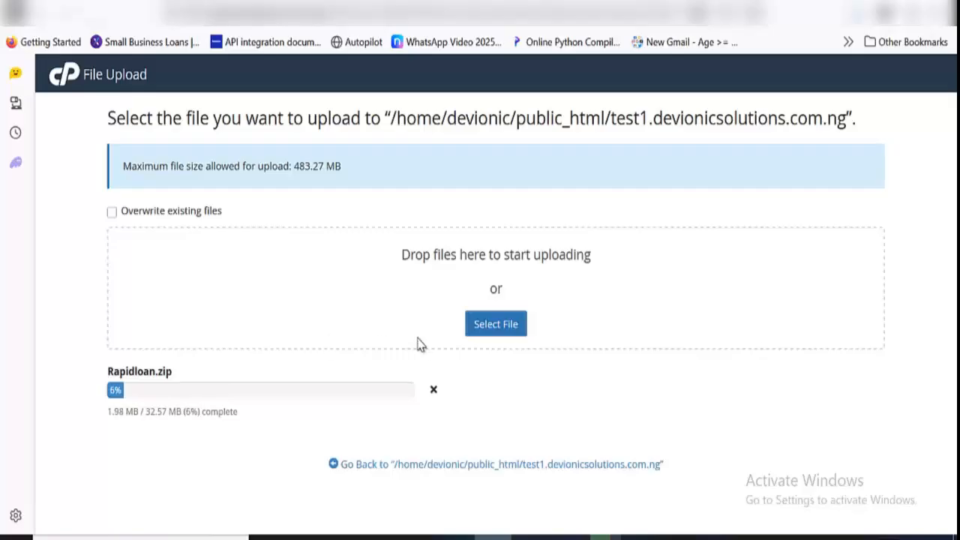
# Select the name Rapidloan of the uploaded archive, and open the Database Wizard by searching the cPanel tools for "db"
pyautogui.moveTo(114, 372); pyautogui.dragTo(155, 373)
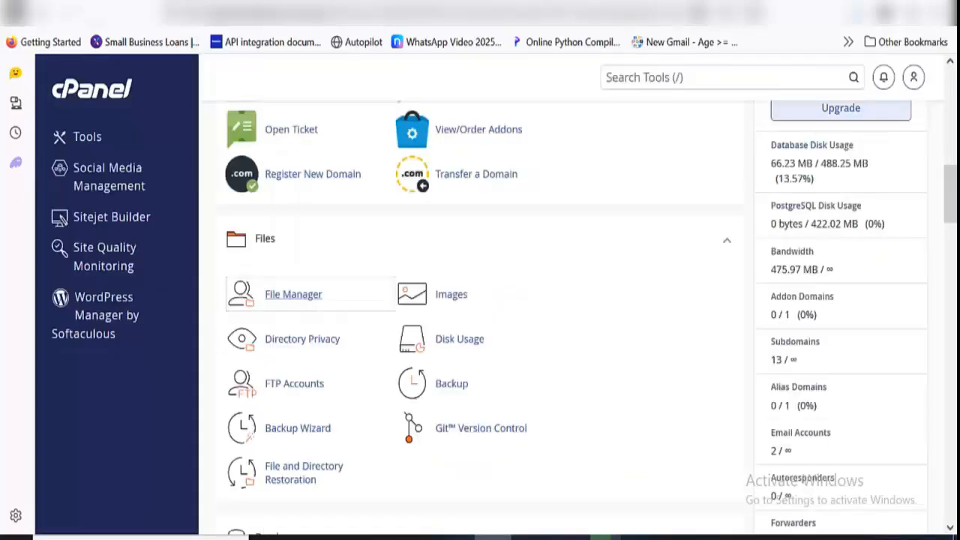
pyautogui.click(715, 78)
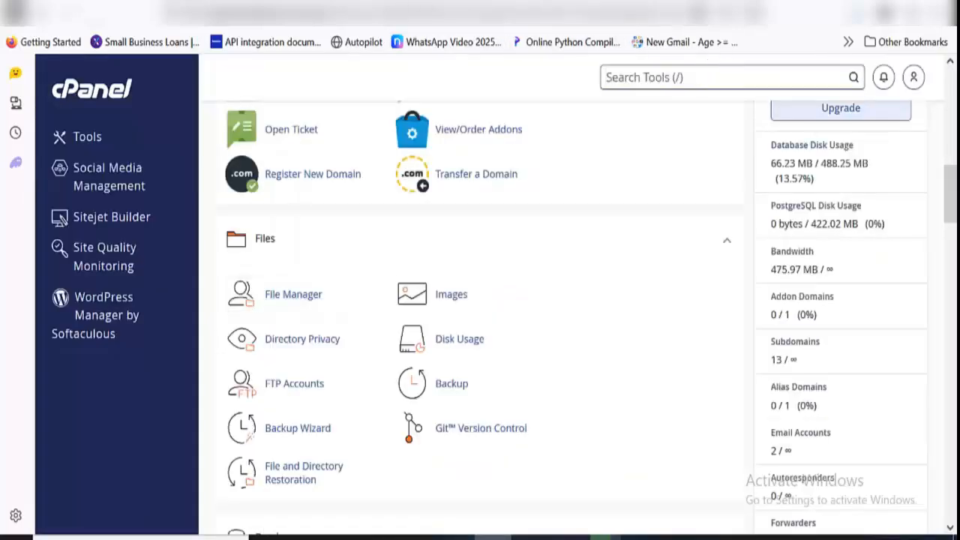
pyautogui.write('db')
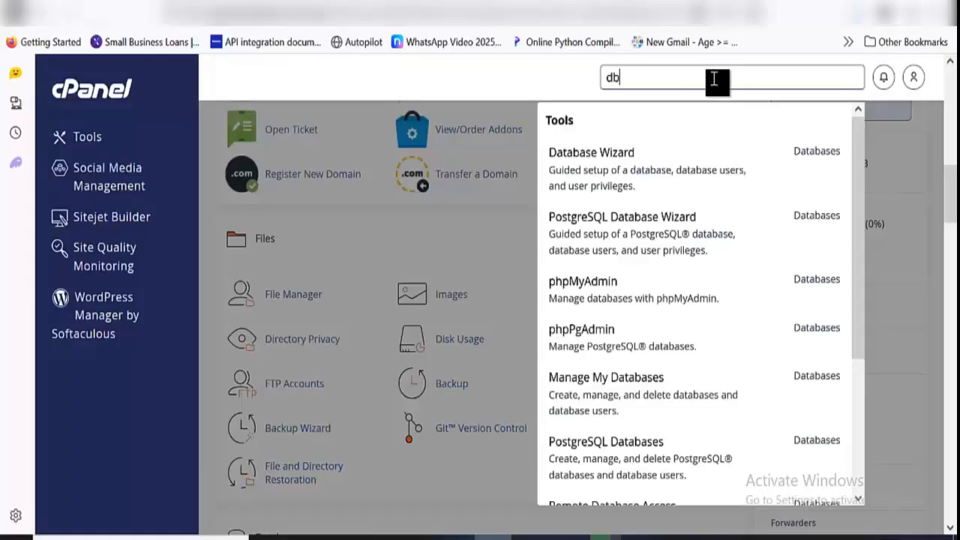
pyautogui.click(677, 172)
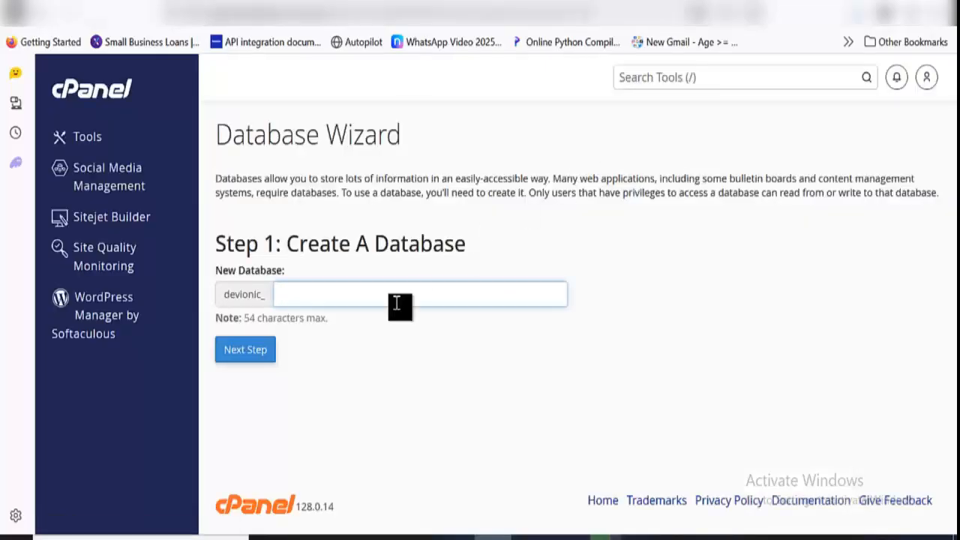
# Create a new database named rapidloan after the devionic_ prefix, copying the entered name
pyautogui.write('db')
pyautogui.press('BackSpace')
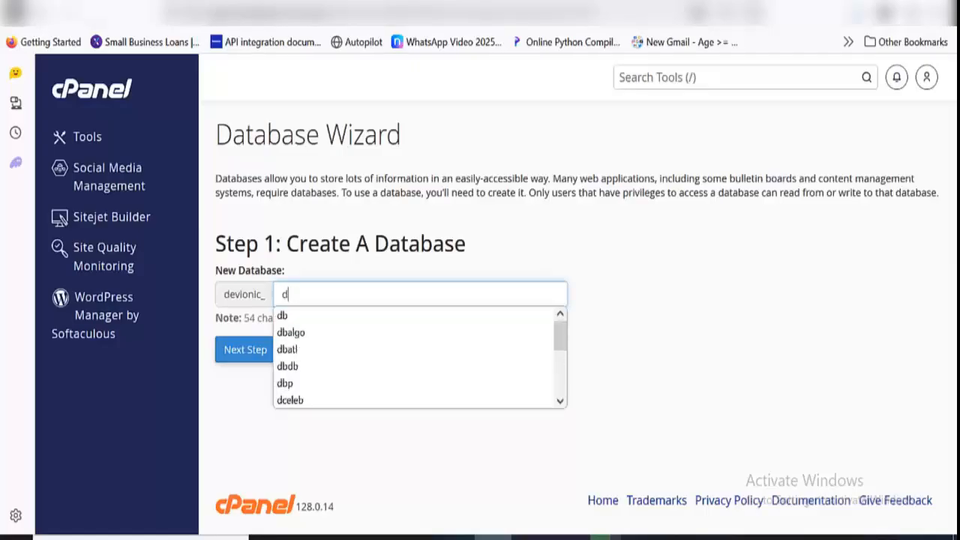
pyautogui.press('BackSpace')
pyautogui.write('Rapidloan')
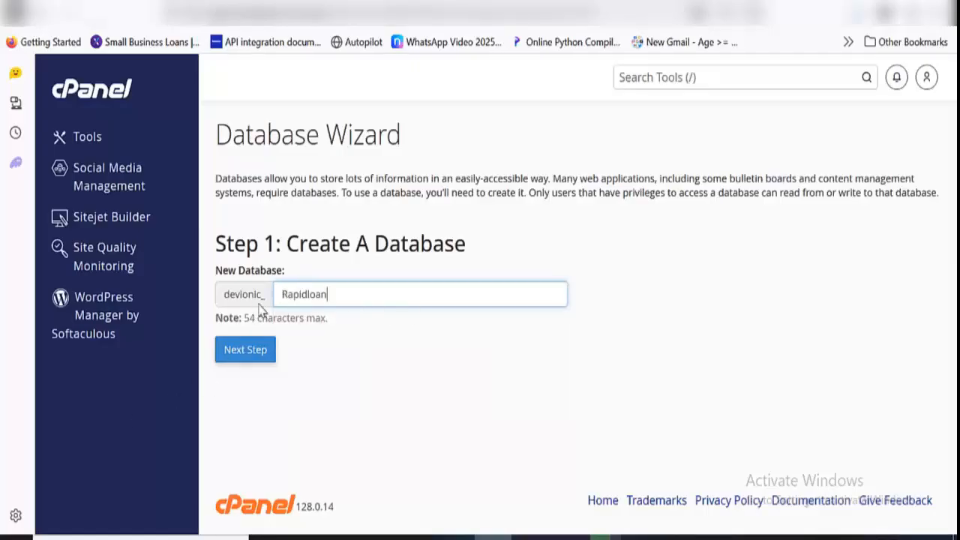
pyautogui.click(288, 300)
pyautogui.press('BackSpace')
pyautogui.write('r')
pyautogui.hotkey('ctrl', 'a')
pyautogui.hotkey('ctrl', 'c')
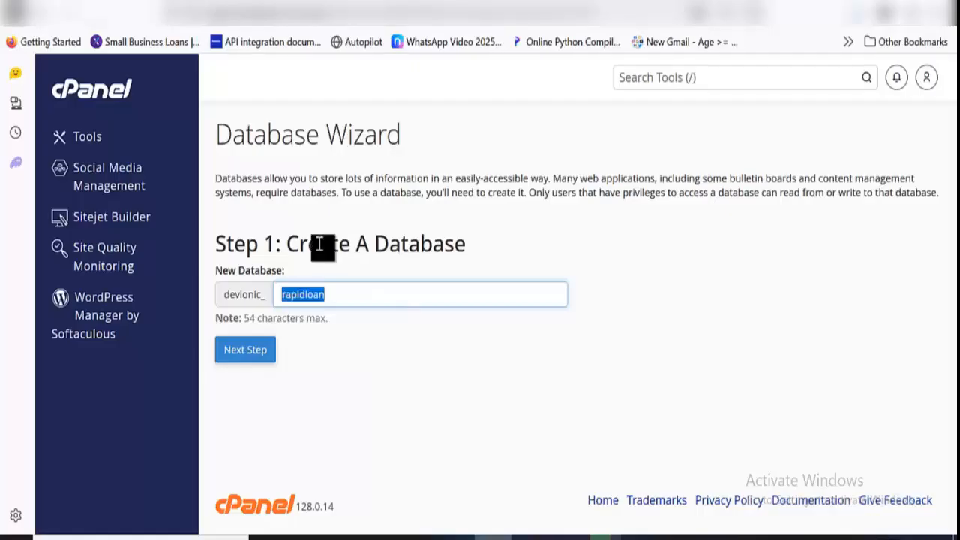
pyautogui.click(265, 356)
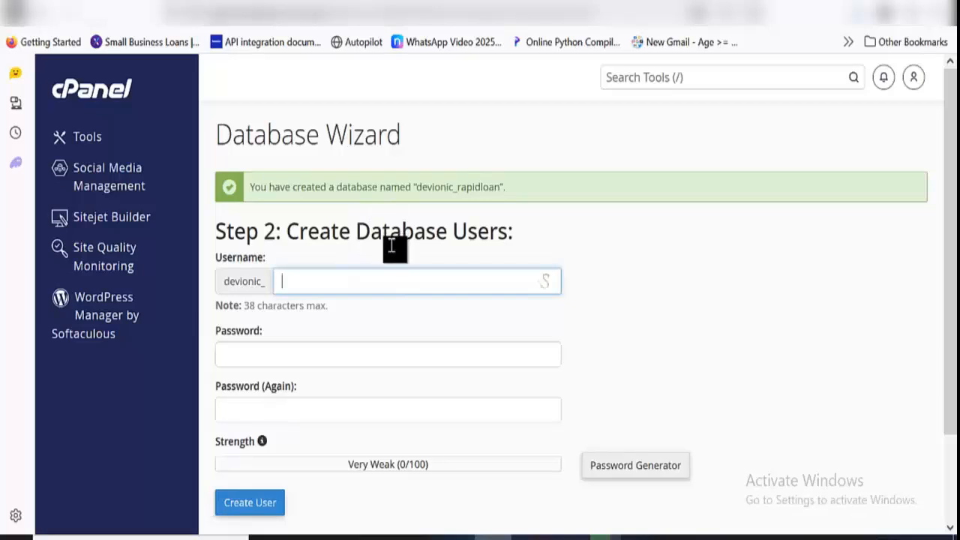
# Create the database user rapidloan, entering the database user's password in both password fields
pyautogui.hotkey('ctrl', 'v')
pyautogui.doubleClick(466, 190)
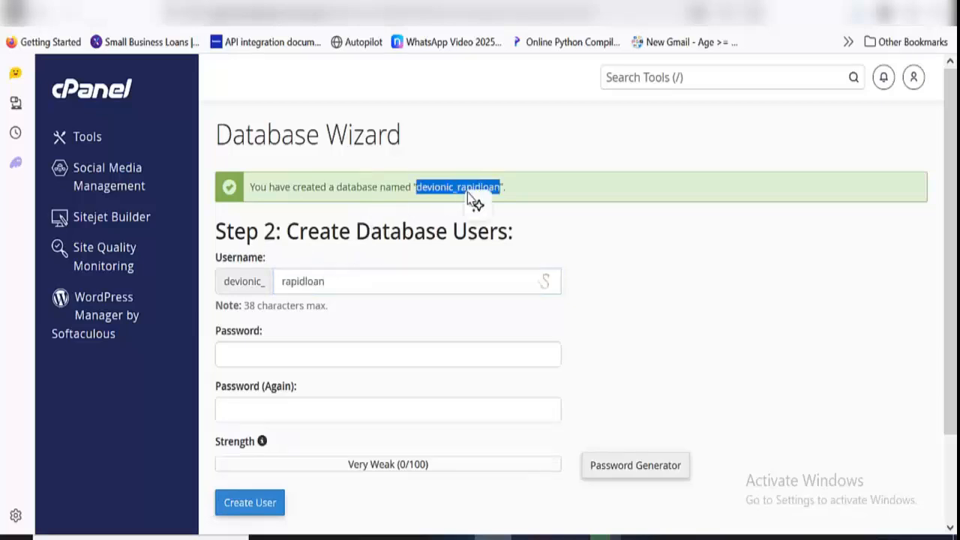
pyautogui.click(675, 468)
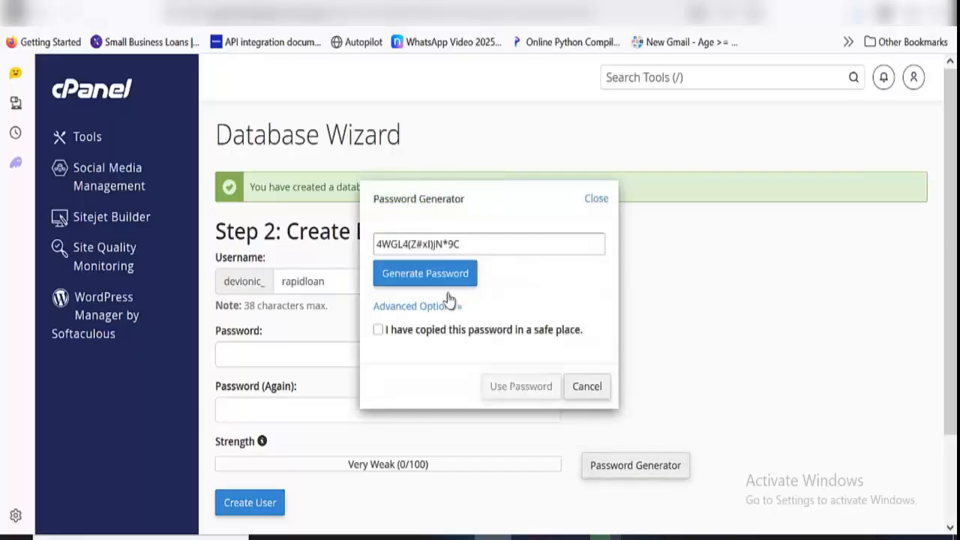
pyautogui.click(594, 200)
pyautogui.click(352, 353)
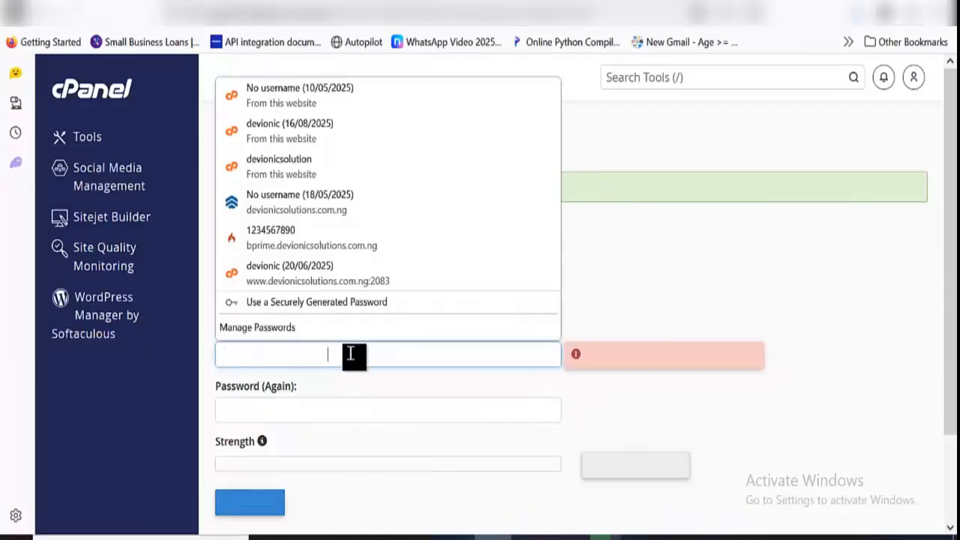
pyautogui.hotkey('ctrl', 'v')
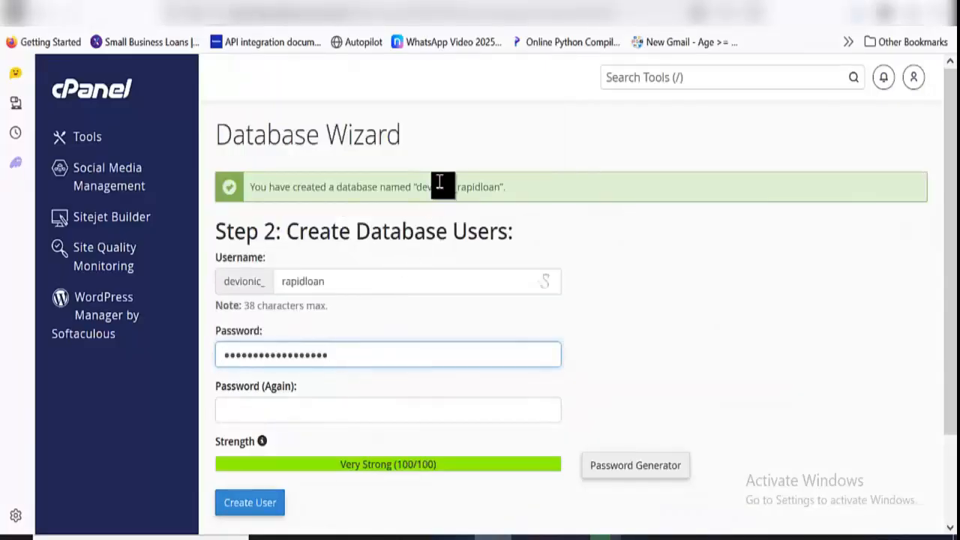
pyautogui.doubleClick(439, 186)
pyautogui.click(272, 409)
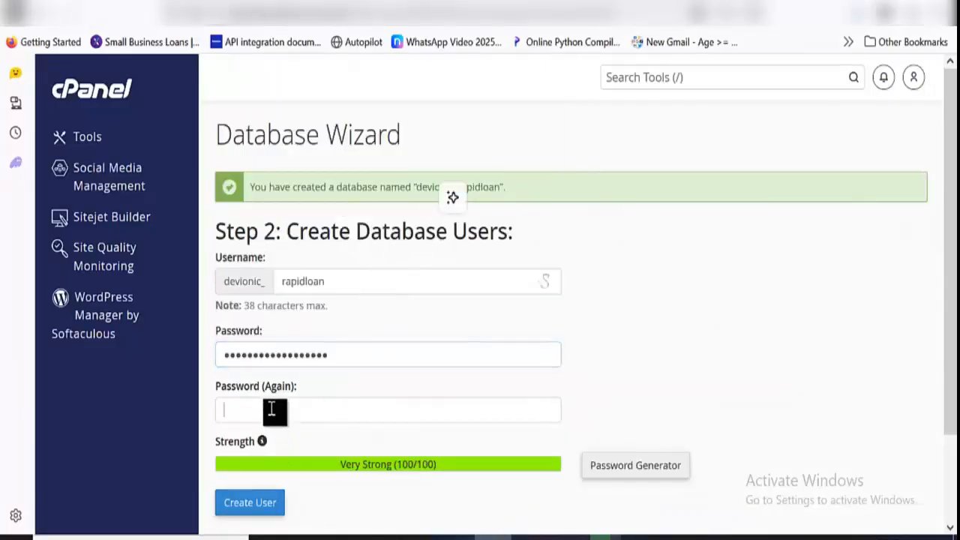
pyautogui.hotkey('ctrl', 'v')
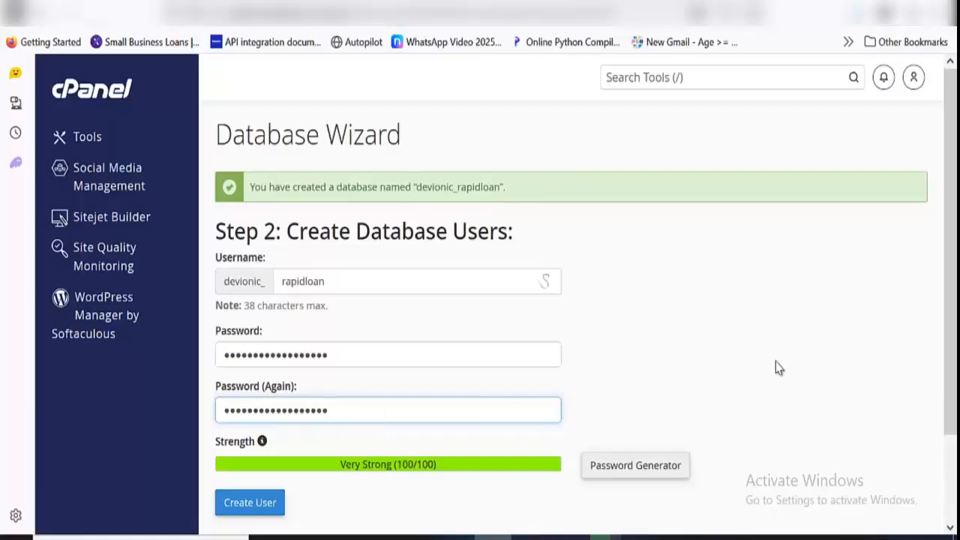
pyautogui.click(275, 502)
pyautogui.click(435, 184)
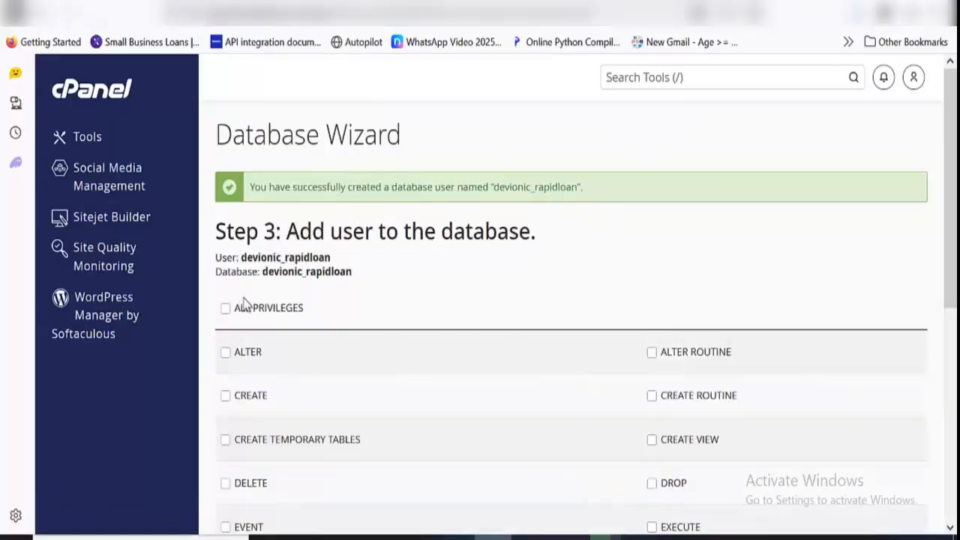
# Grant the user devionic_rapidloan all privileges on the database devionic_rapidloan and apply the changes
pyautogui.click(253, 309)
pyautogui.scroll(-5, 270, 325)
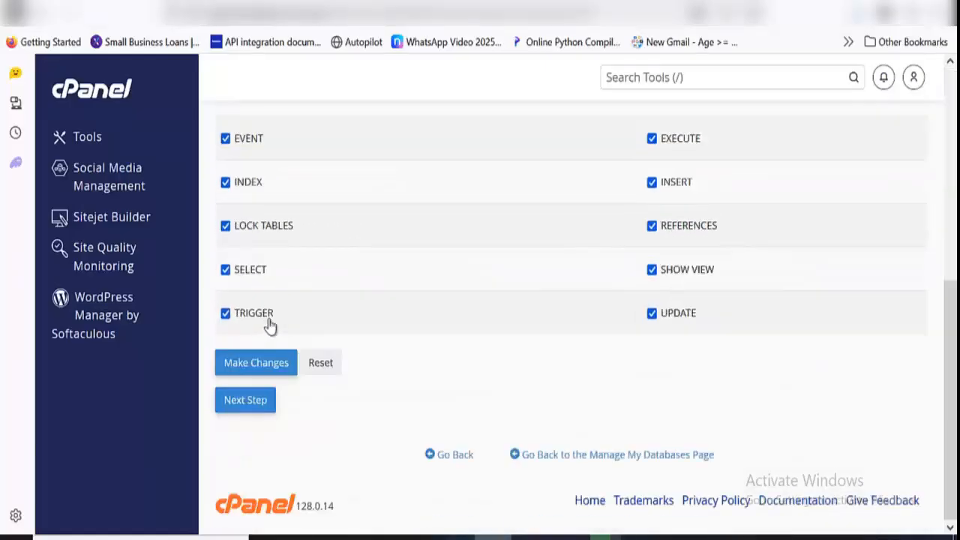
pyautogui.click(278, 363)
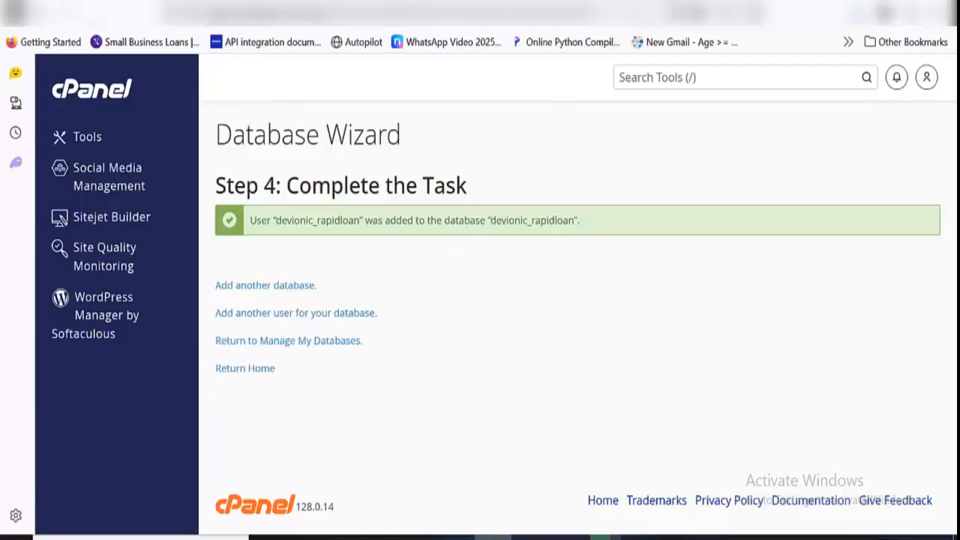
# Return to the File Manager's test1.devionicsolutions.com.ng folder and reload its contents
pyautogui.click(579, 3)
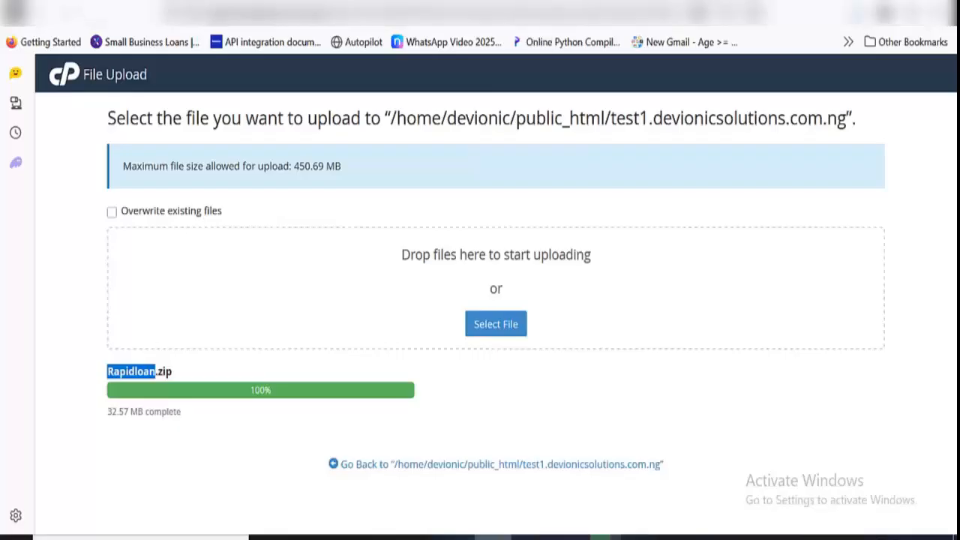
pyautogui.click(675, 3)
pyautogui.click(484, 3)
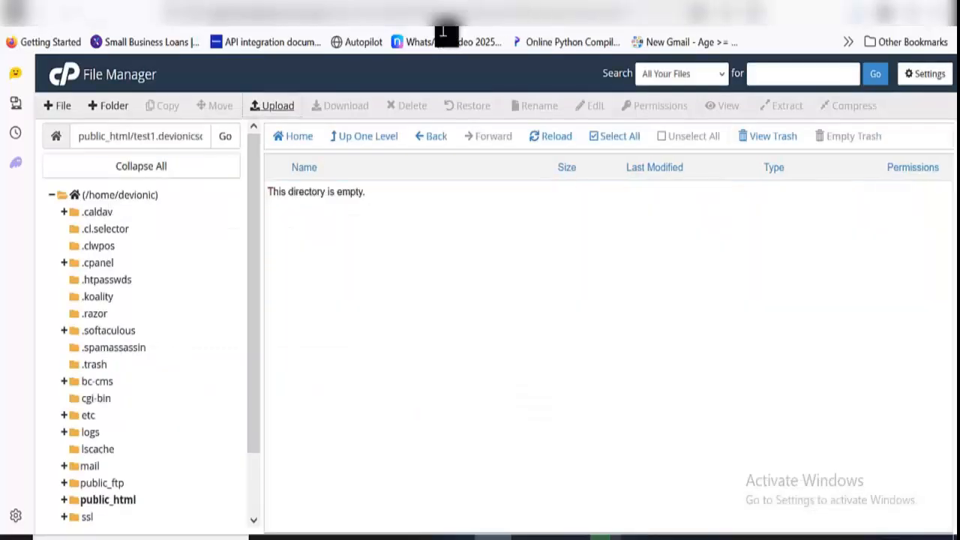
pyautogui.click(539, 140)
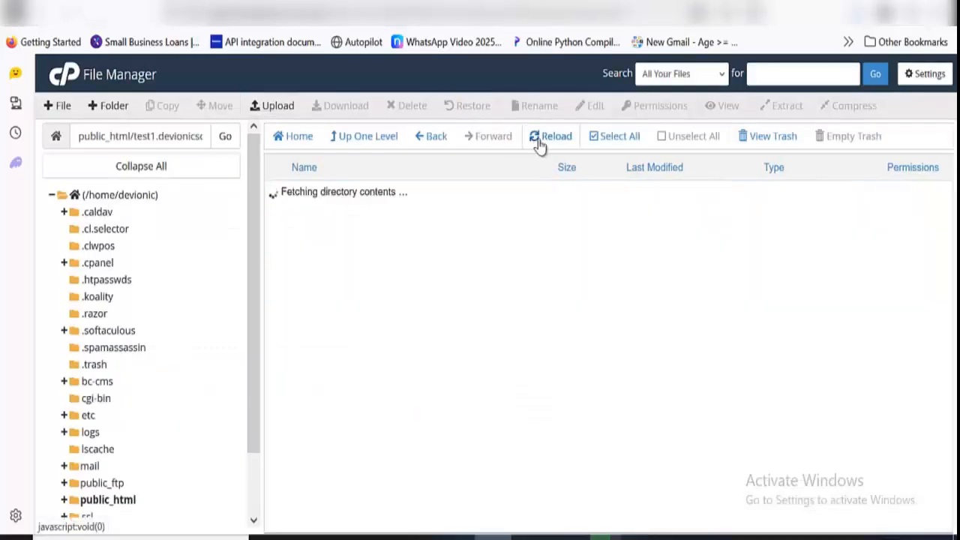
# Extract Rapidloan.zip into /public_html/test1.devionicsolutions.com.ng and refresh the file listing
pyautogui.click(399, 198)
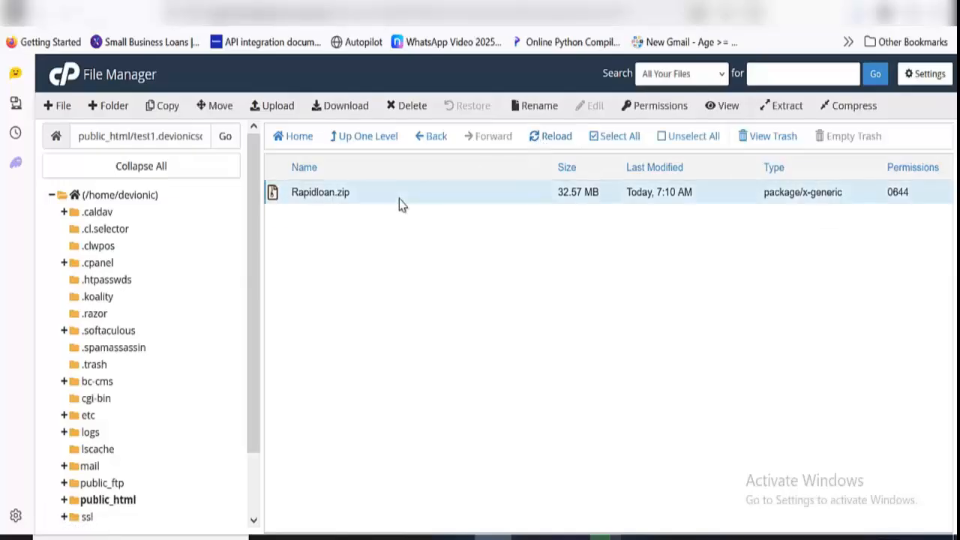
pyautogui.rightClick(399, 199)
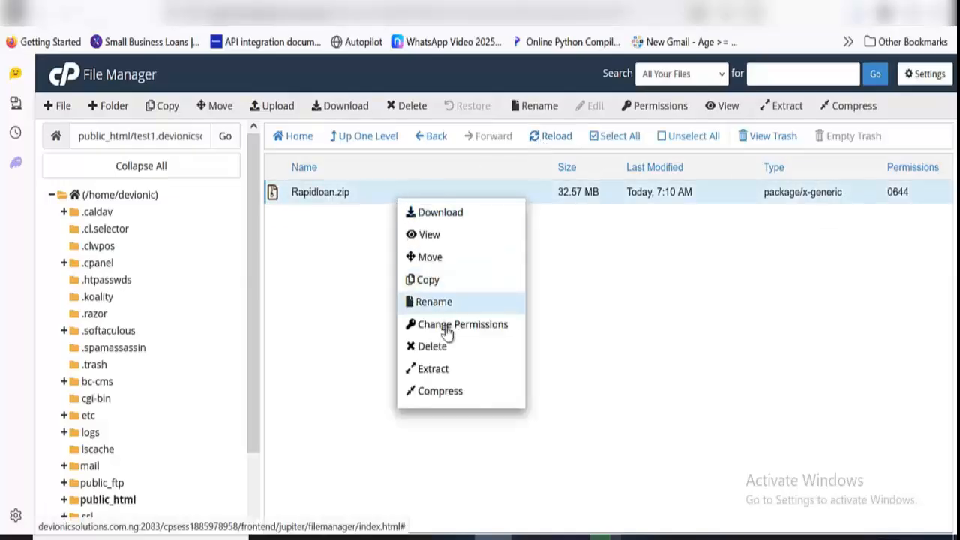
pyautogui.click(451, 368)
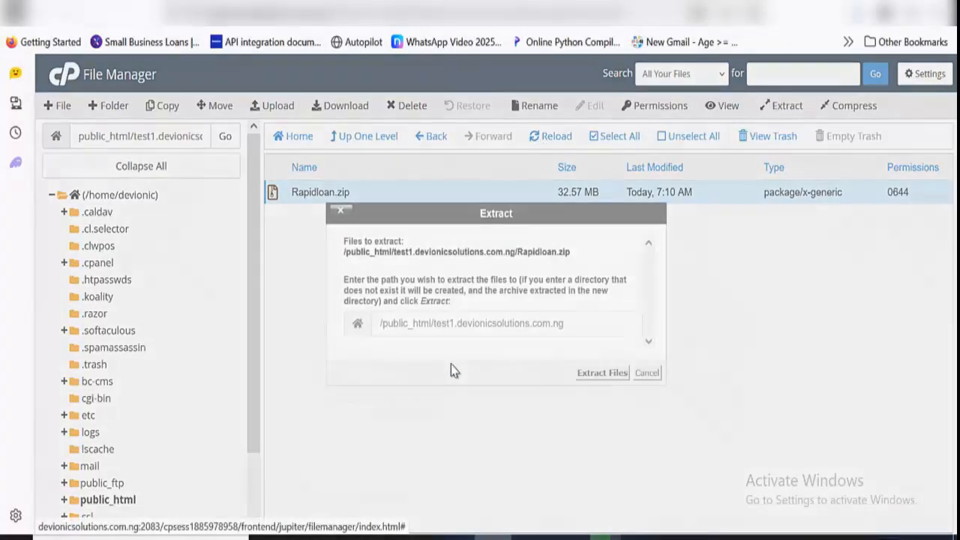
pyautogui.click(612, 370)
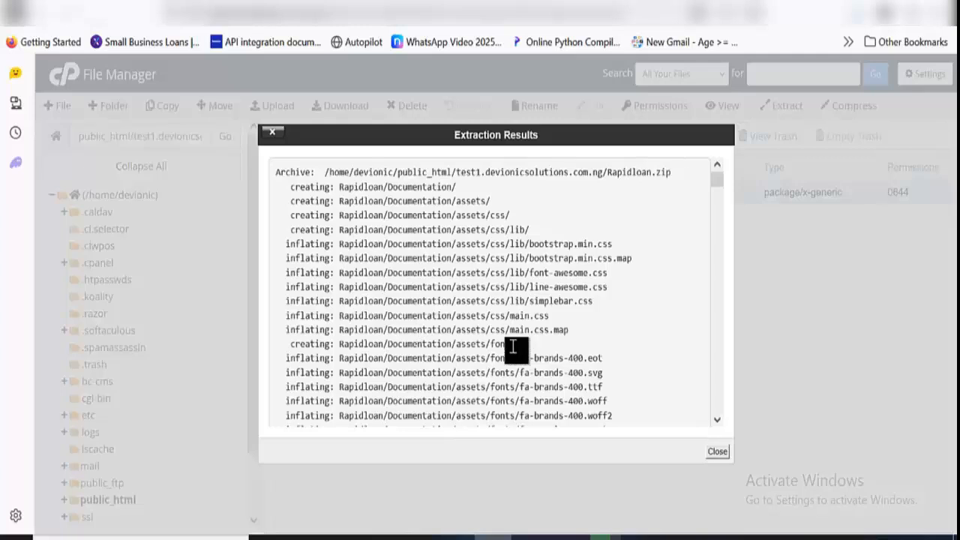
pyautogui.click(717, 452)
pyautogui.click(543, 140)
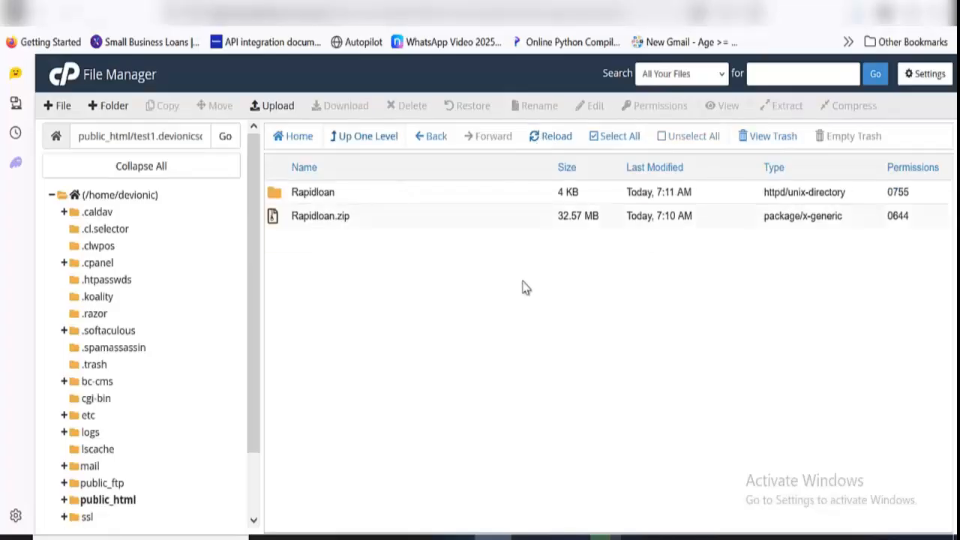
# Move everything inside Rapidloan/Files to /public_html/test1.devionicsolutions.com.ng/ and go back up to that folder
pyautogui.doubleClick(397, 196)
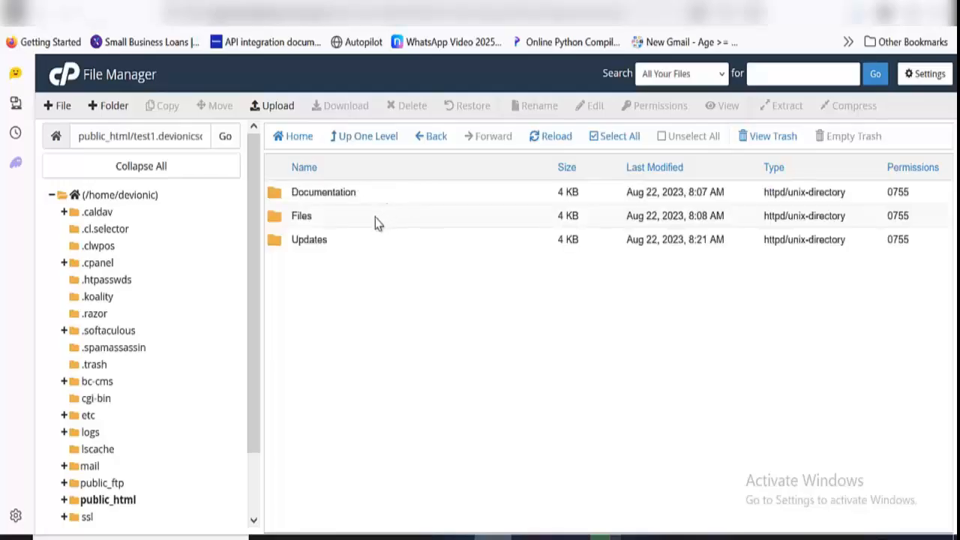
pyautogui.doubleClick(376, 218)
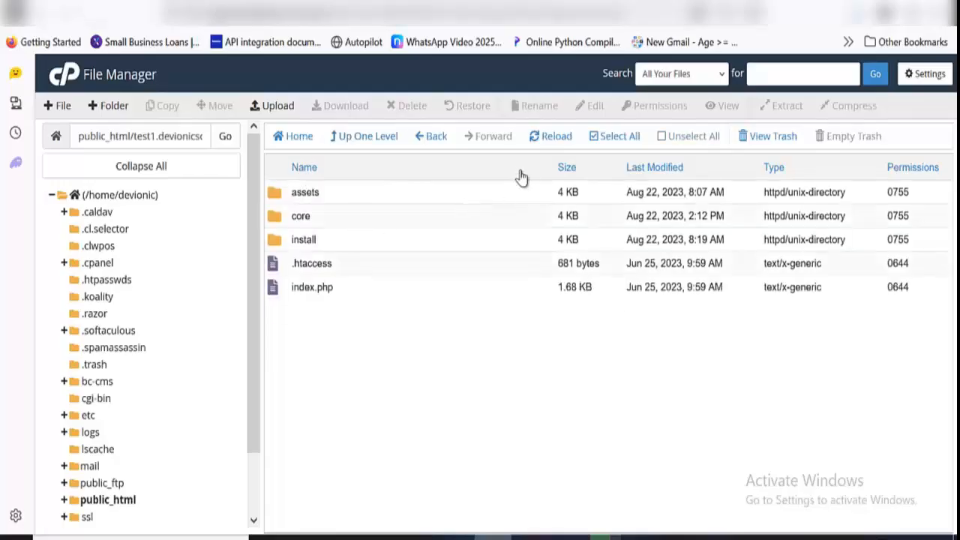
pyautogui.click(602, 136)
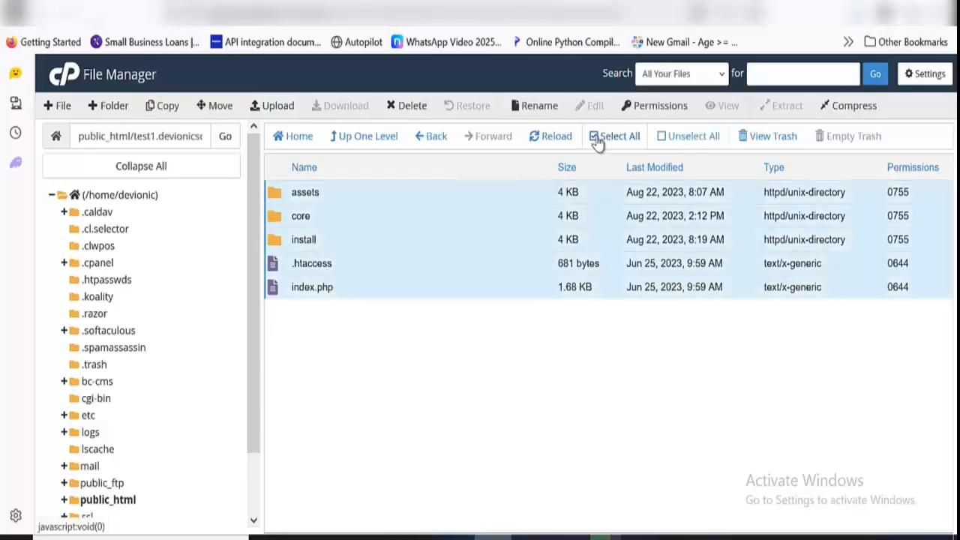
pyautogui.click(222, 106)
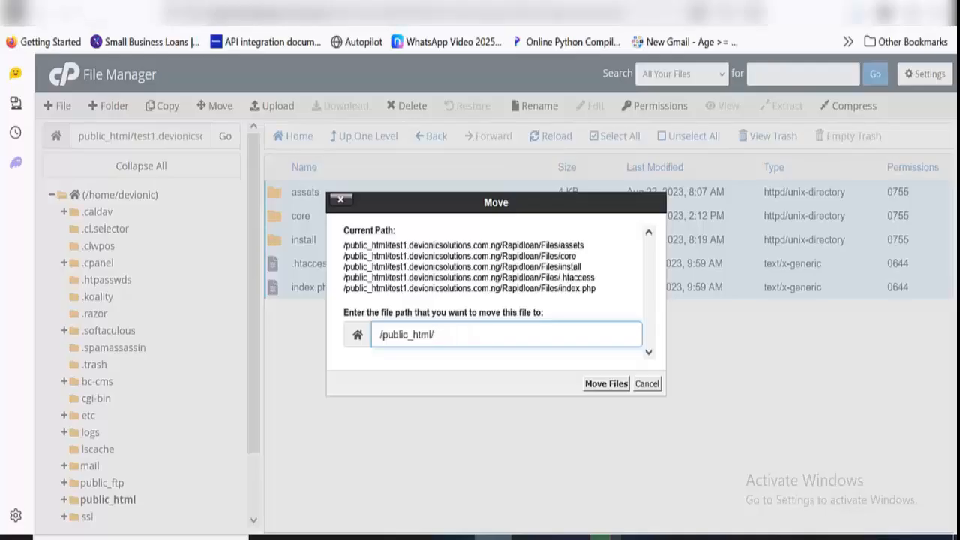
pyautogui.write('test1.devionicsolutions.com.ng/Rapidloan/Files')
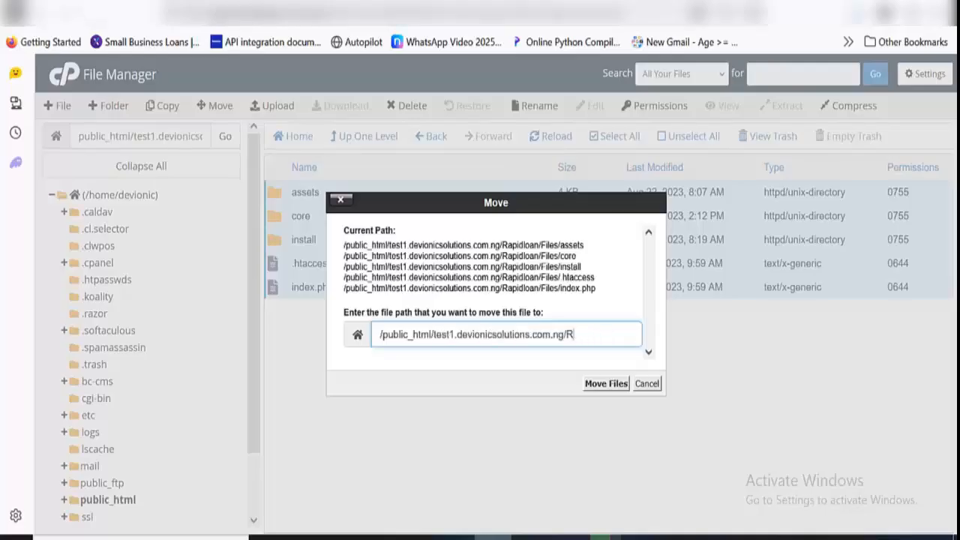
pyautogui.write('/')
pyautogui.click(600, 384)
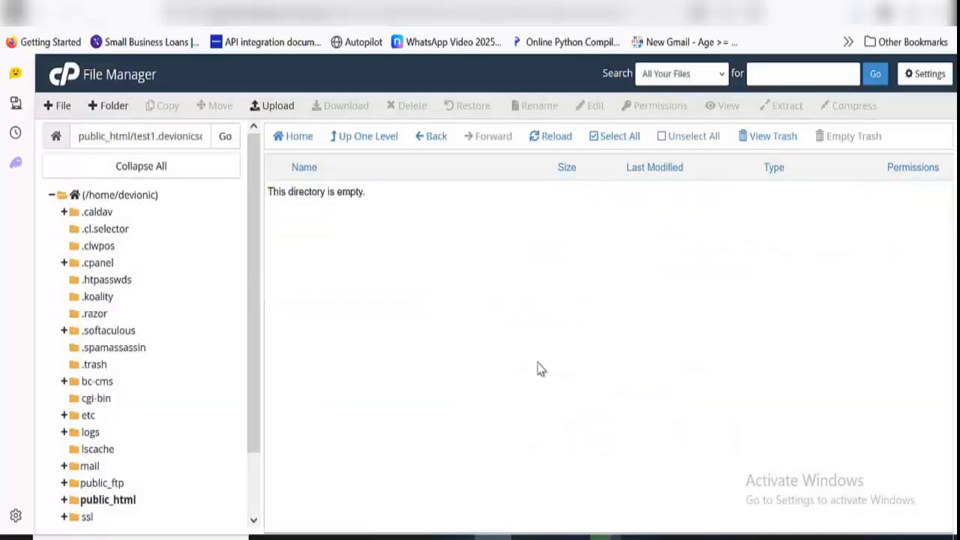
pyautogui.click(366, 141)
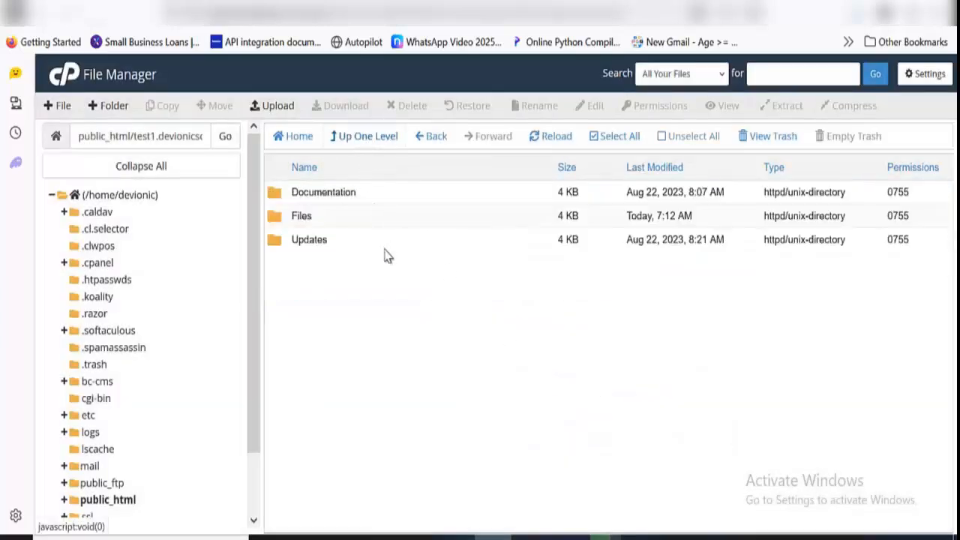
pyautogui.click(375, 139)
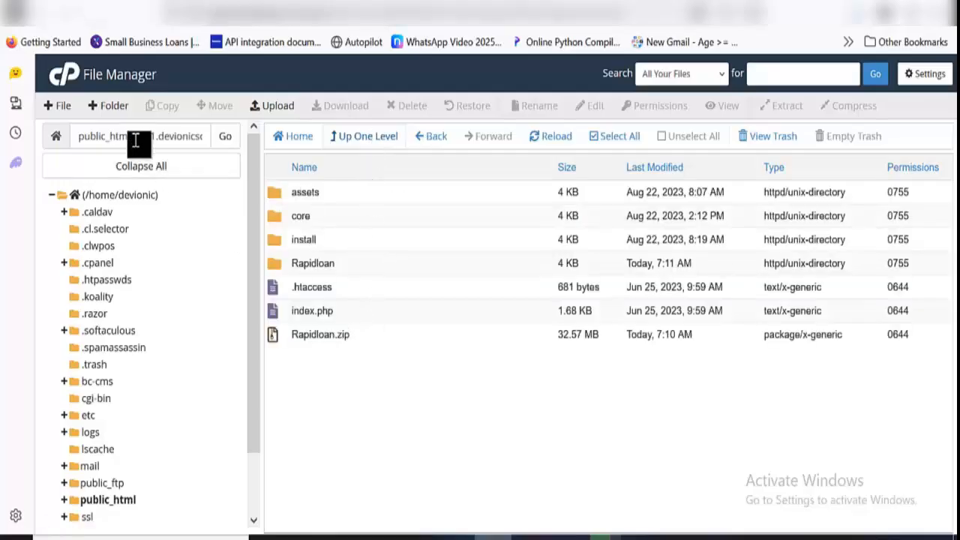
# Copy the subdomain test1.devionicsolutions.com.ng from the folder path and open it in a new browser tab
pyautogui.moveTo(133, 136); pyautogui.dragTo(240, 171)
pyautogui.hotkey('ctrl', 'c')
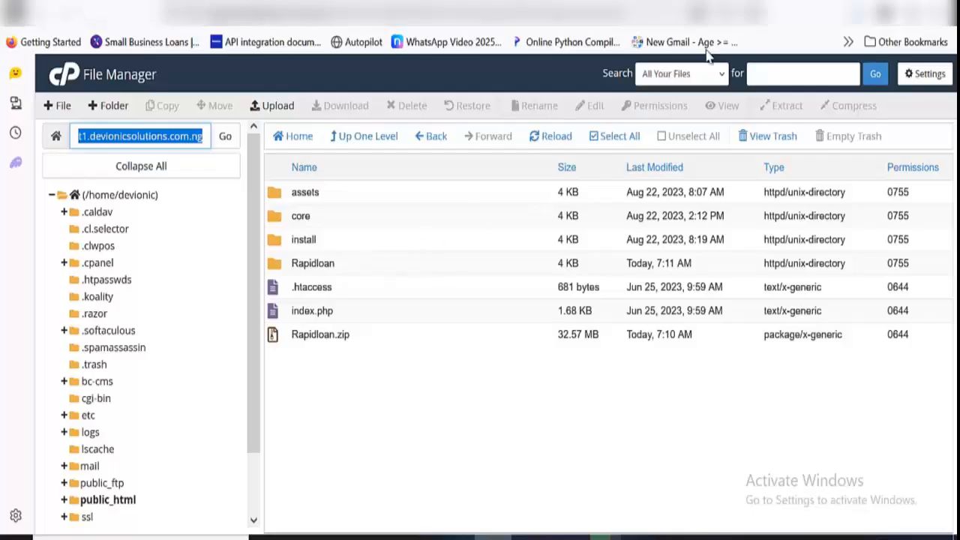
pyautogui.hotkey('ctrl', 't')
pyautogui.hotkey('ctrl', 'v')
pyautogui.press('Return')
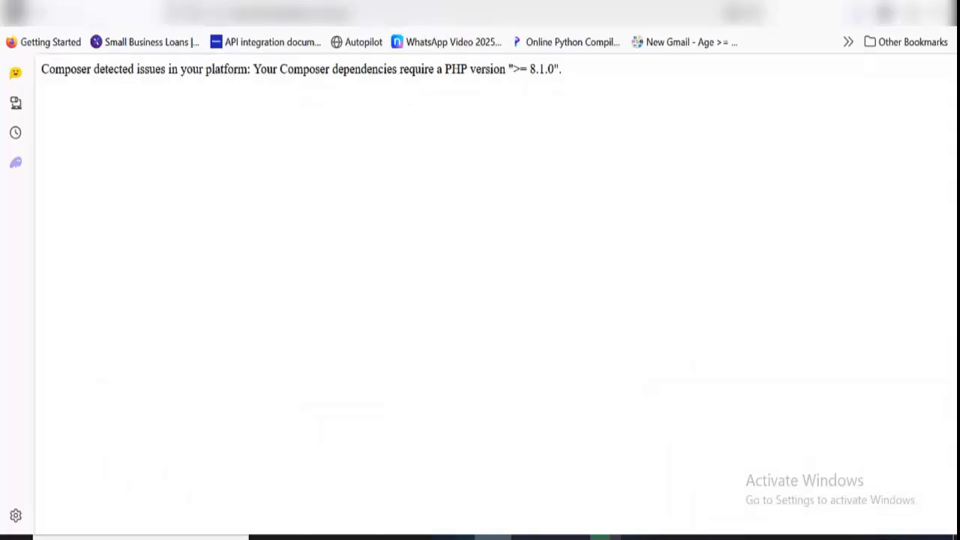
# Return to cPanel and open the MultiPHP Manager by searching the tools for "php"
pyautogui.click(478, 5)
pyautogui.click(698, 81)
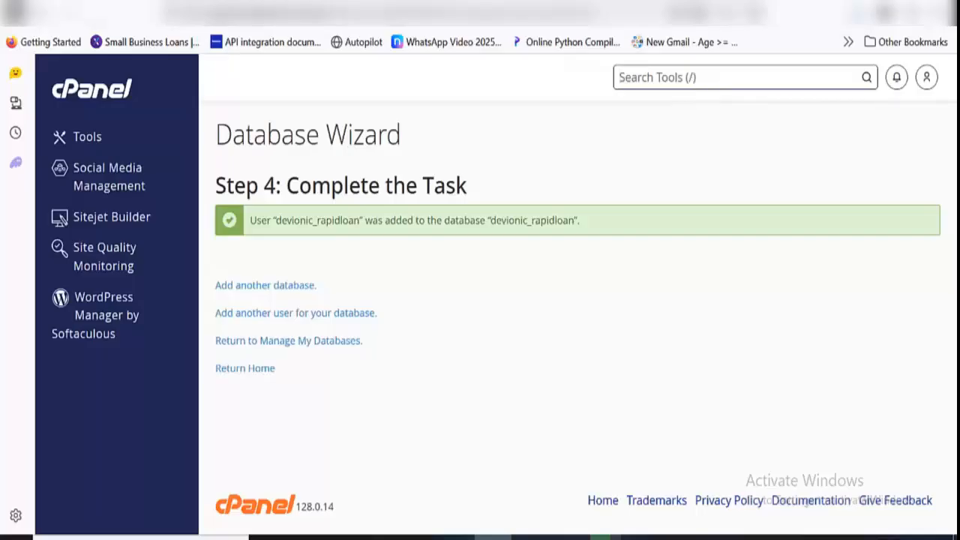
pyautogui.write('php')
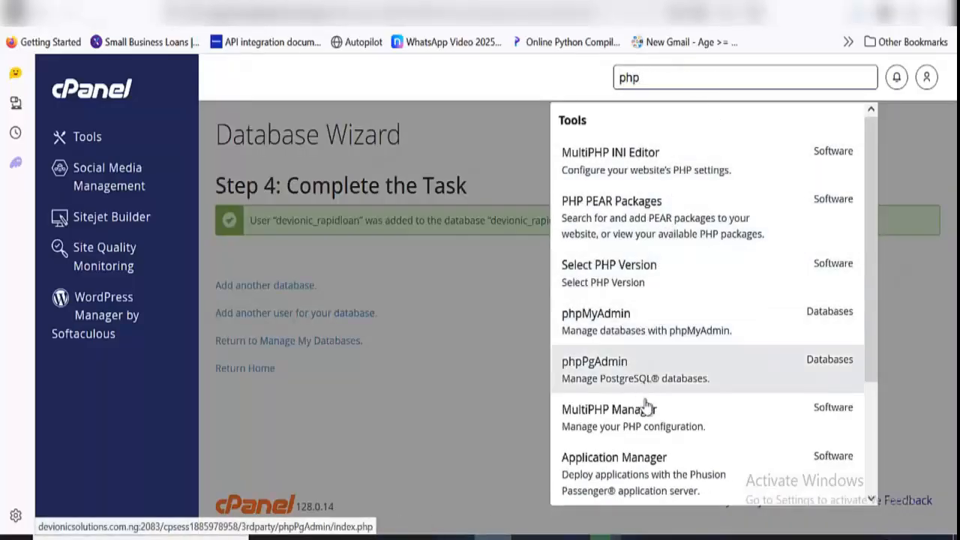
pyautogui.click(646, 435)
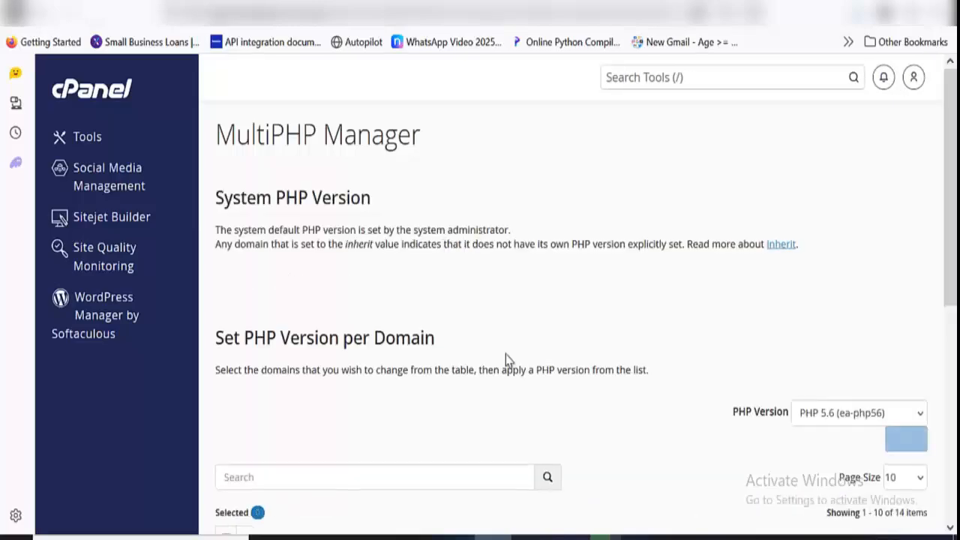
# Set the domain list's page size to 50 and locate test1.devionicsolutions.com.ng in it
pyautogui.scroll(-5, 495, 352)
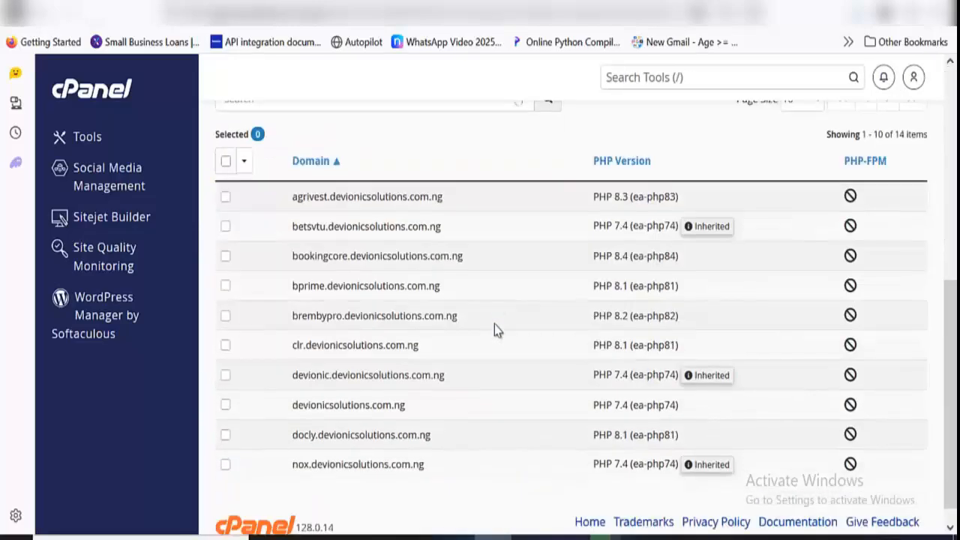
pyautogui.scroll(2, 683, 212)
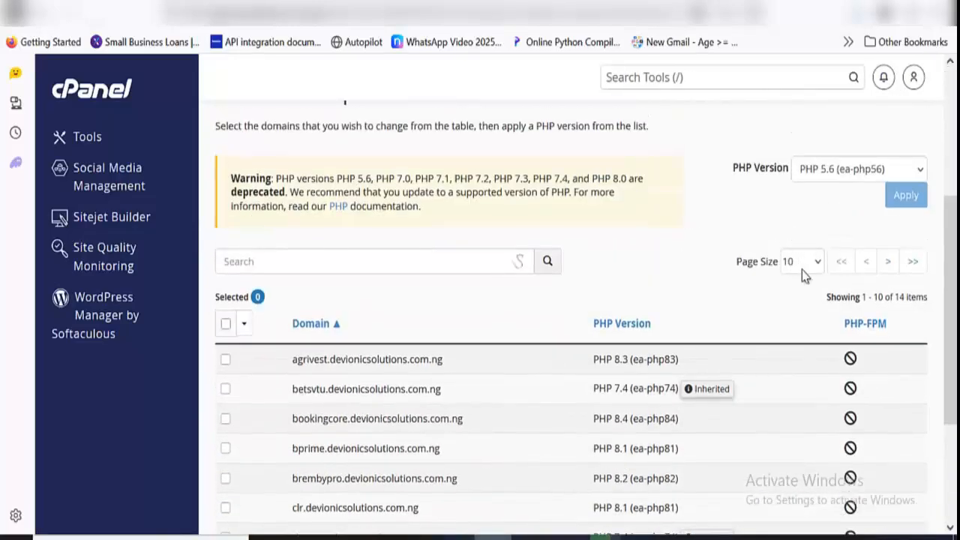
pyautogui.click(814, 270)
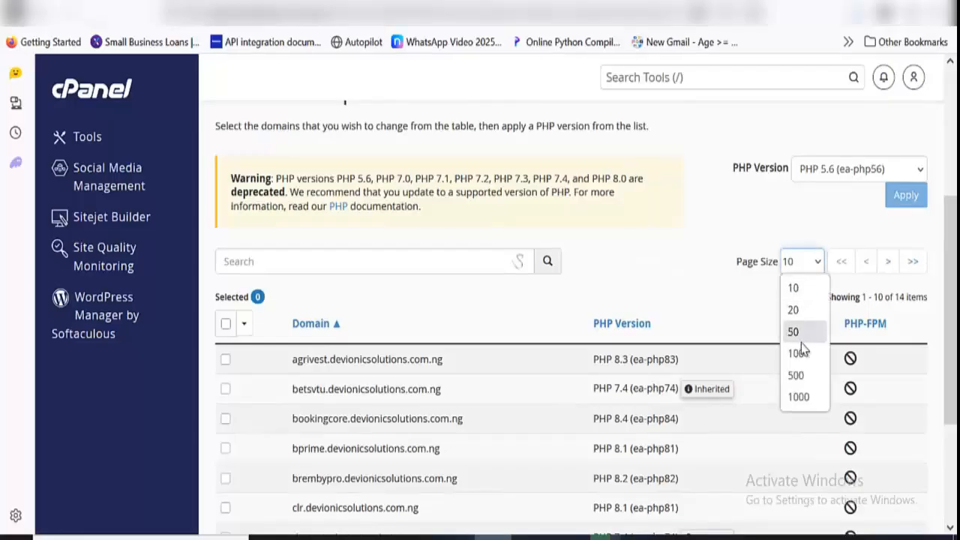
pyautogui.click(799, 332)
pyautogui.scroll(-5, 480, 276)
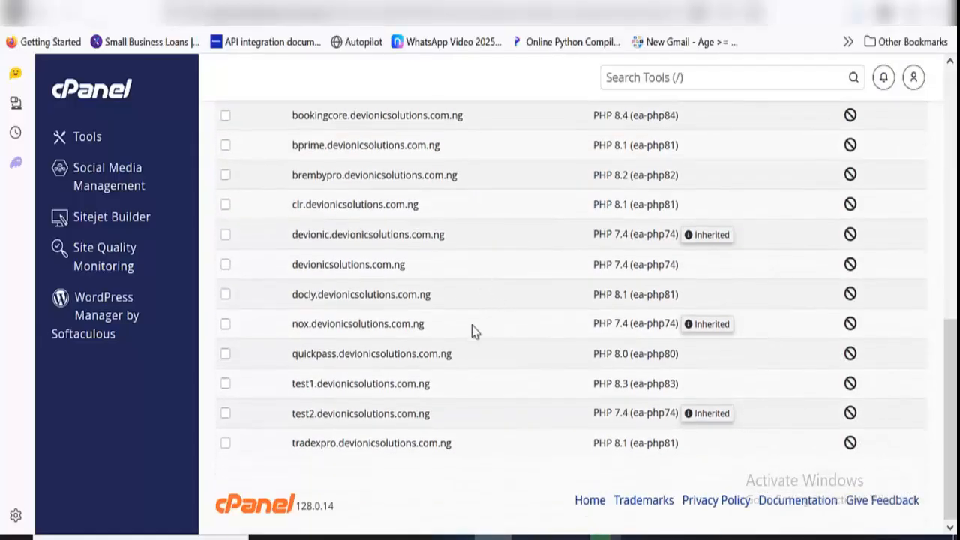
pyautogui.scroll(3, 409, 343)
pyautogui.scroll(-1, 412, 345)
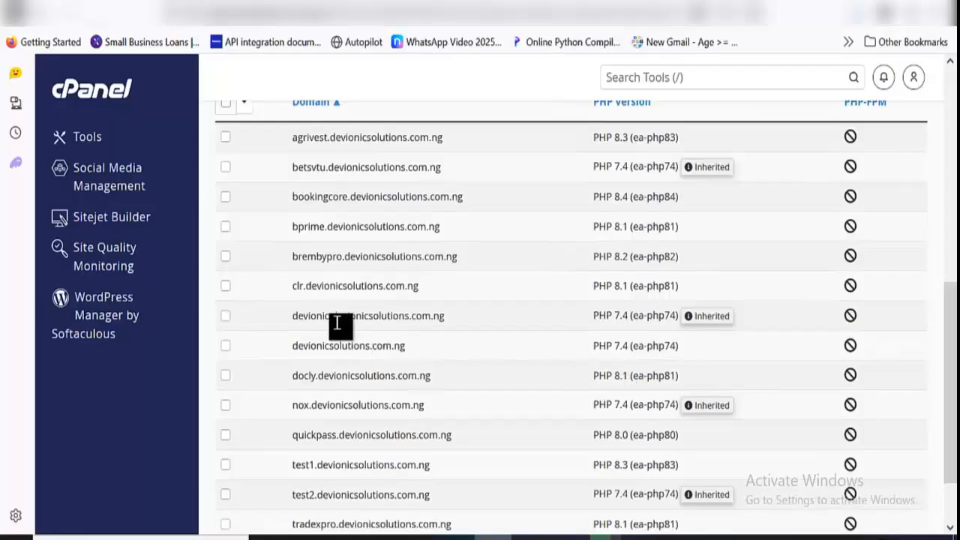
pyautogui.moveTo(292, 346); pyautogui.dragTo(431, 349)
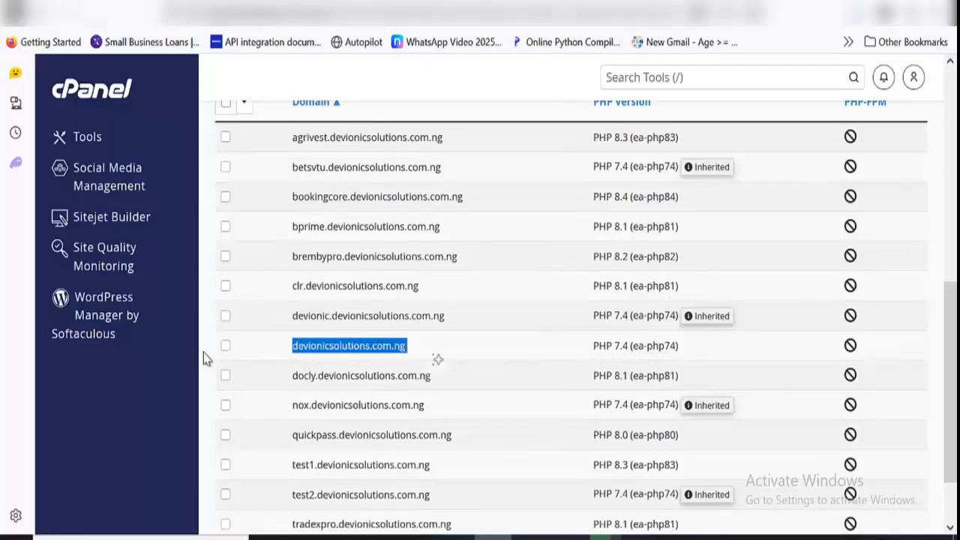
pyautogui.scroll(-1, 261, 364)
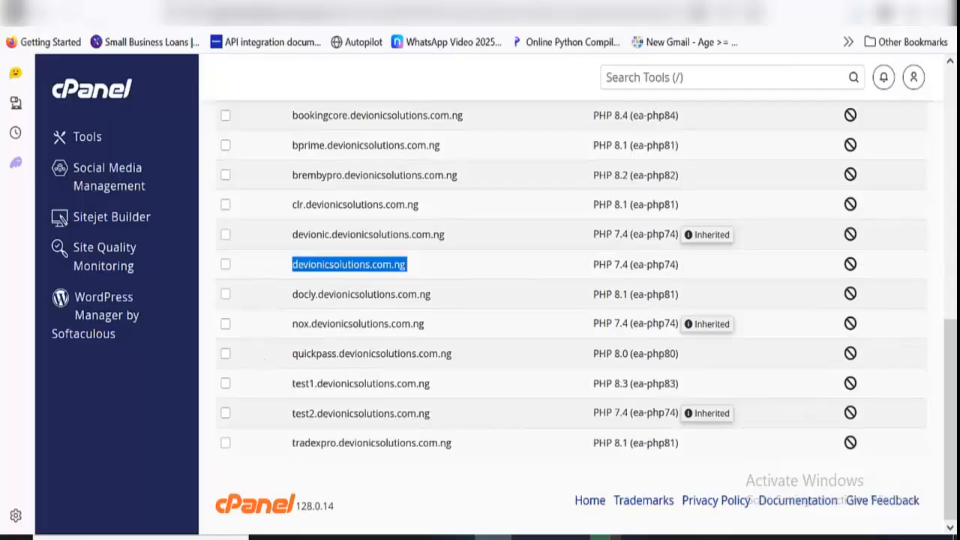
# Select the domain test1.devionicsolutions.com.ng and apply PHP 8.1 (ea-php81) to it
pyautogui.click(226, 383)
pyautogui.scroll(5, 812, 263)
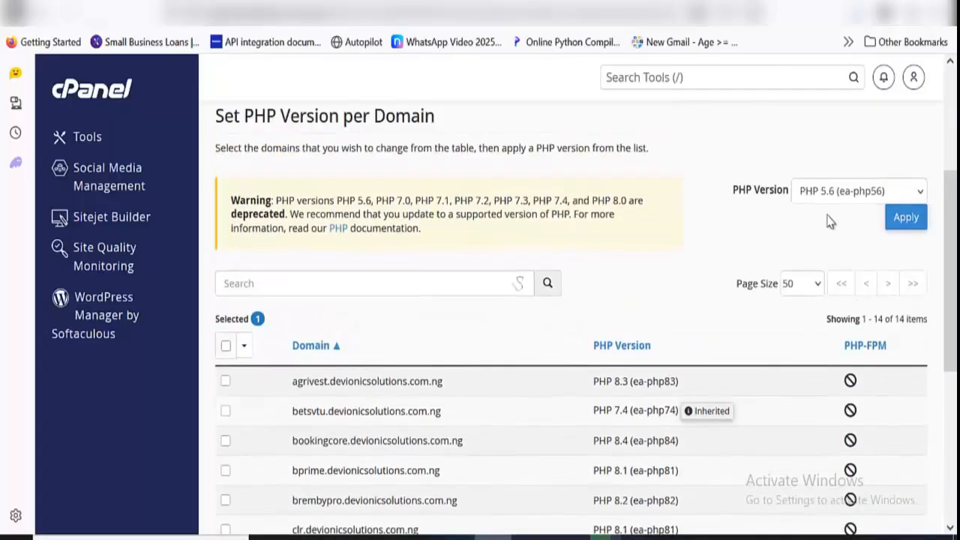
pyautogui.click(825, 193)
pyautogui.click(829, 370)
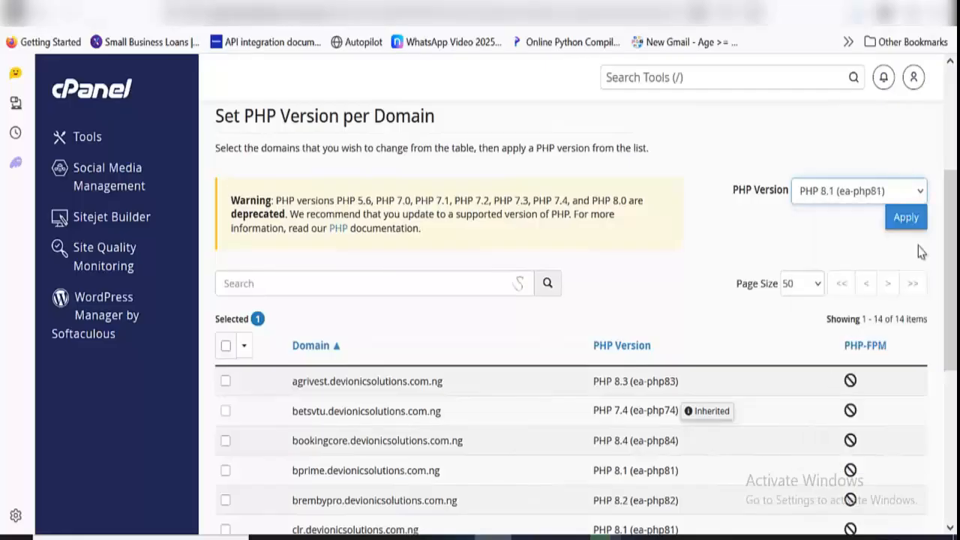
pyautogui.click(907, 224)
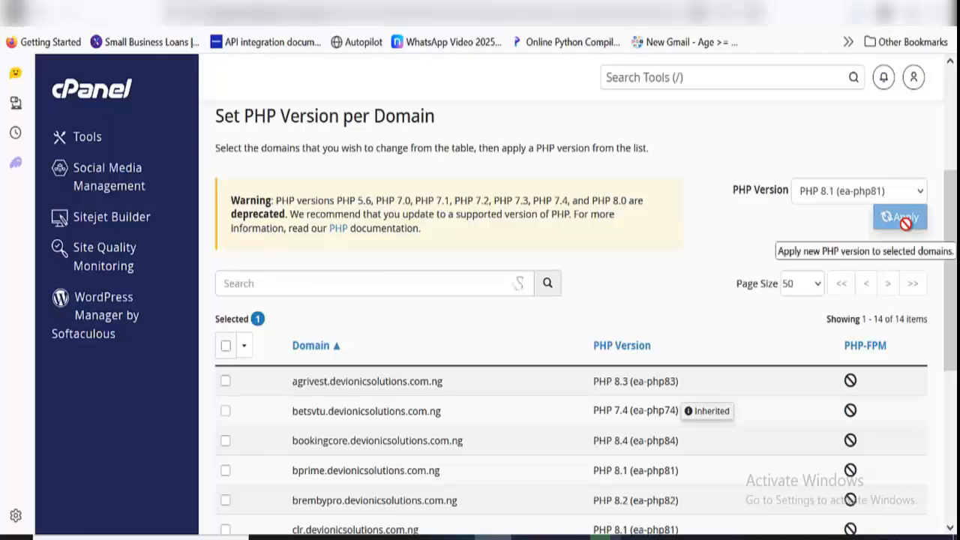
# Reload the test1.devionicsolutions.com.ng site and agree to the installer's license terms to proceed to the requirements check
pyautogui.hotkey('ctrl', 'Tab')
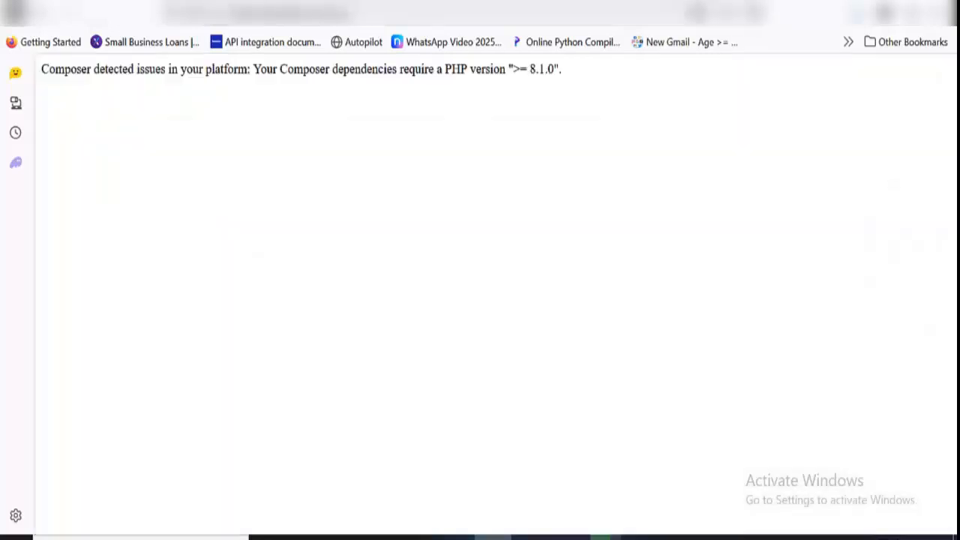
pyautogui.click(631, 15)
pyautogui.press('Return')
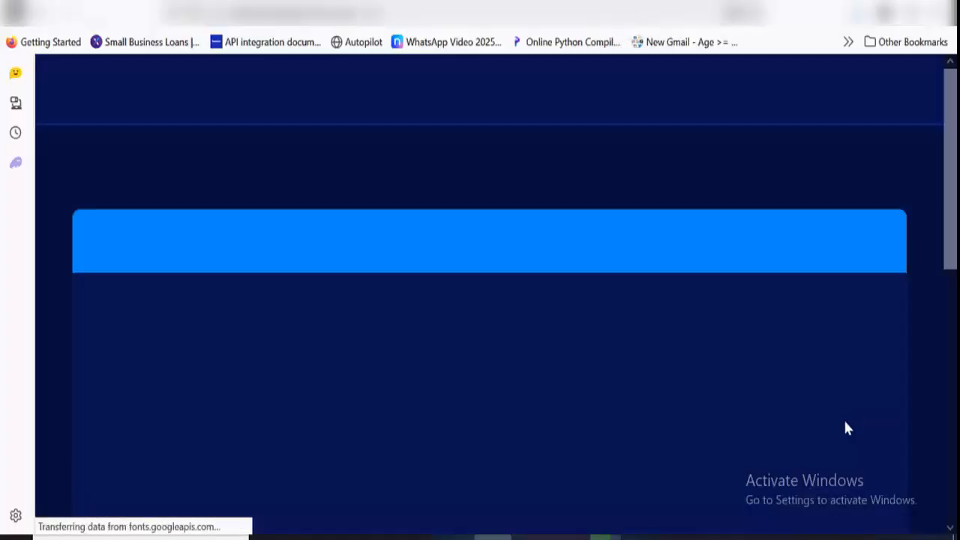
pyautogui.scroll(-10, 618, 427)
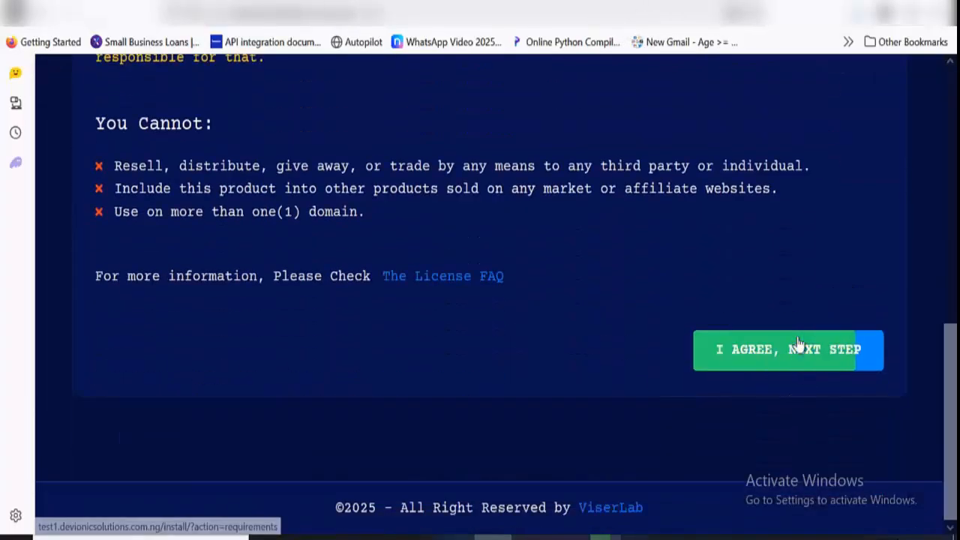
pyautogui.click(797, 342)
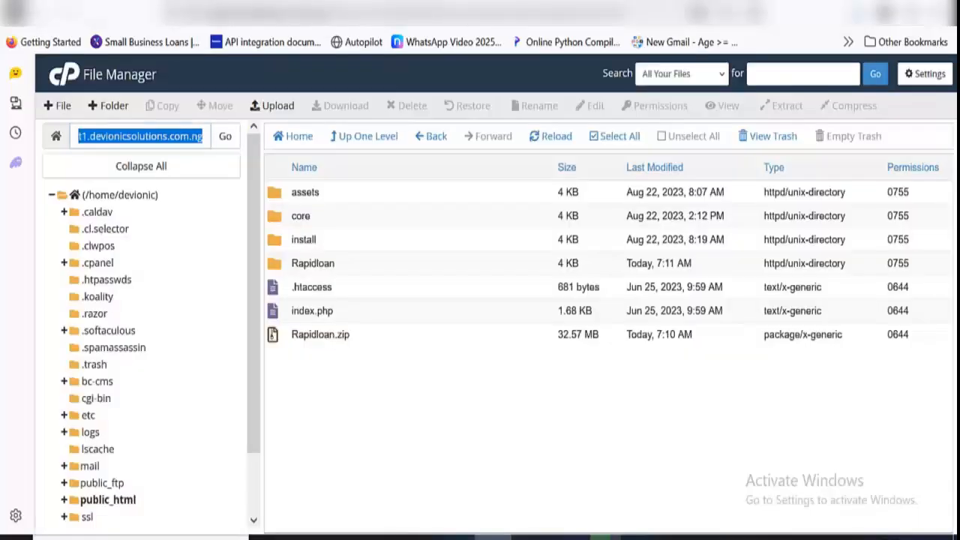
# In File Manager, open the bootstrap folder inside the subdomain's core folder
pyautogui.click(468, 2)
pyautogui.click(344, 213)
pyautogui.doubleClick(346, 217)
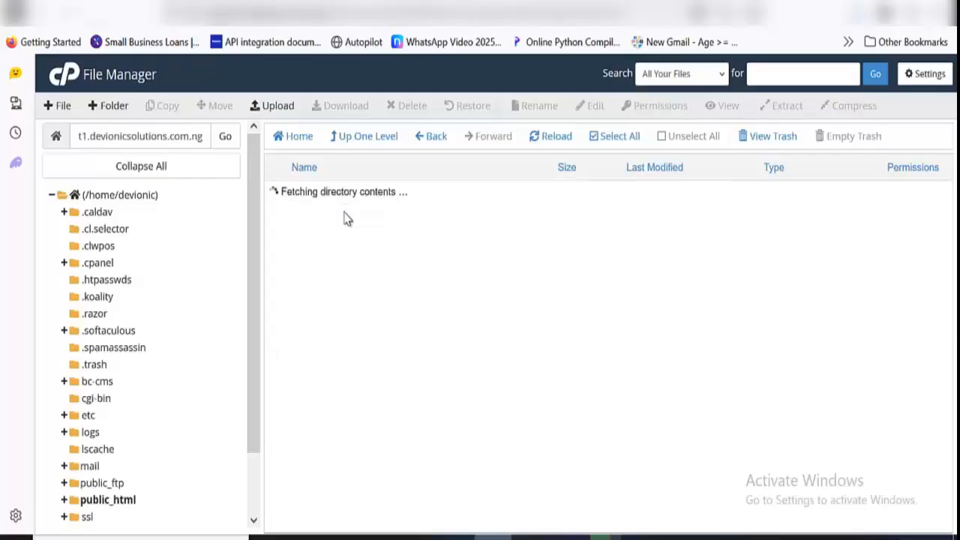
pyautogui.doubleClick(347, 216)
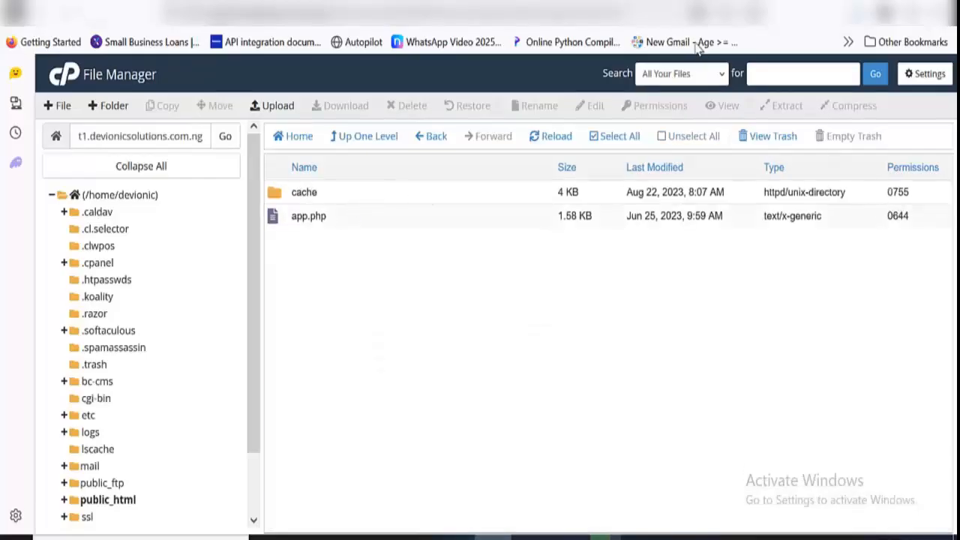
# Compare the installer's required folder permissions with the cache folder in core/bootstrap
pyautogui.click(697, 11)
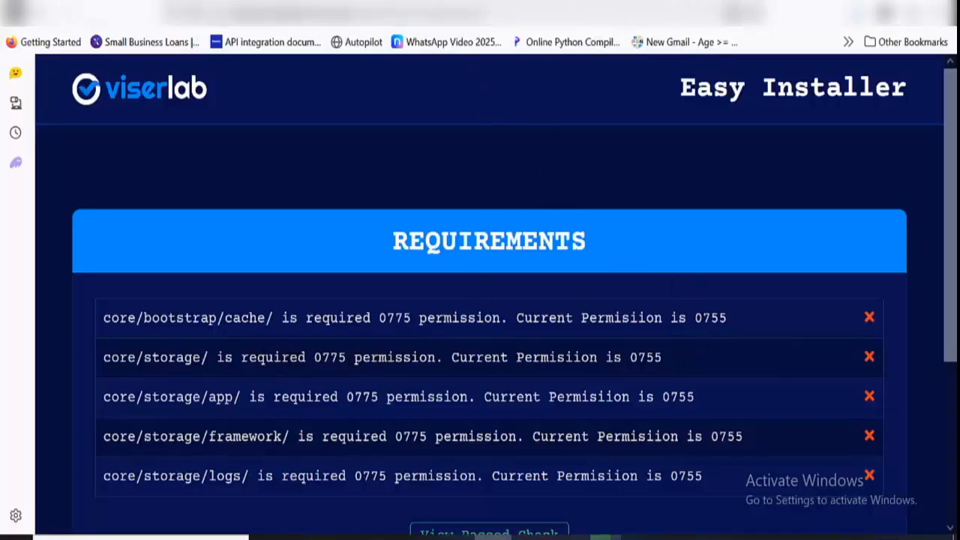
pyautogui.click(698, 7)
pyautogui.click(526, 7)
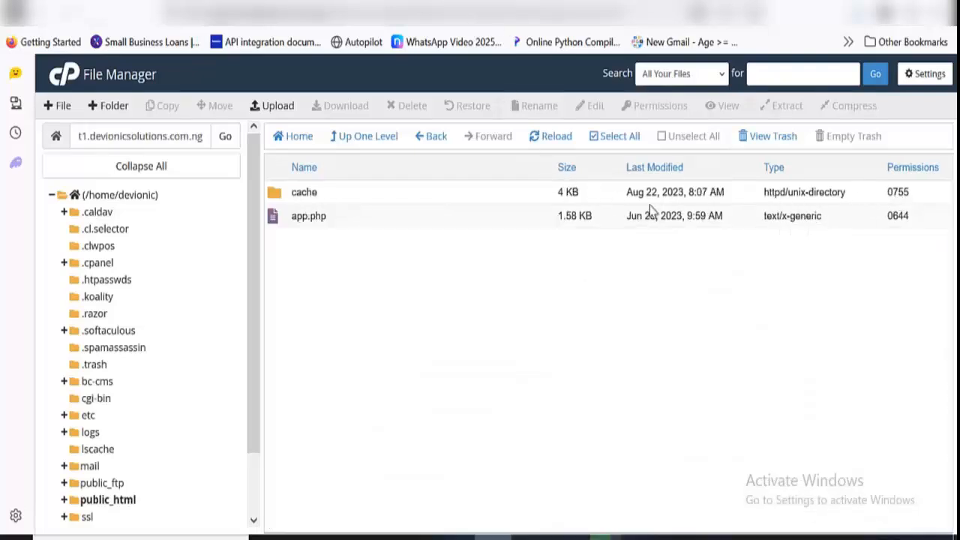
pyautogui.doubleClick(466, 201)
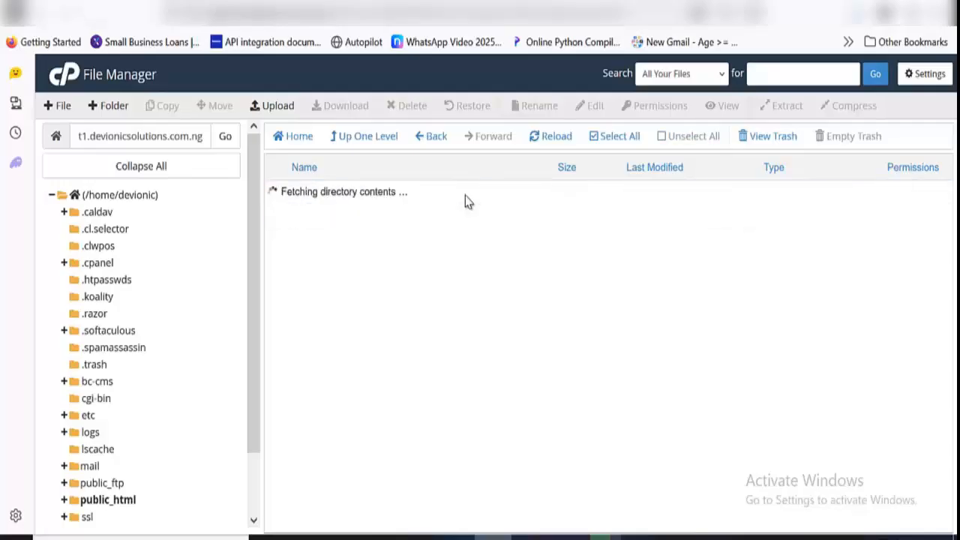
pyautogui.click(354, 141)
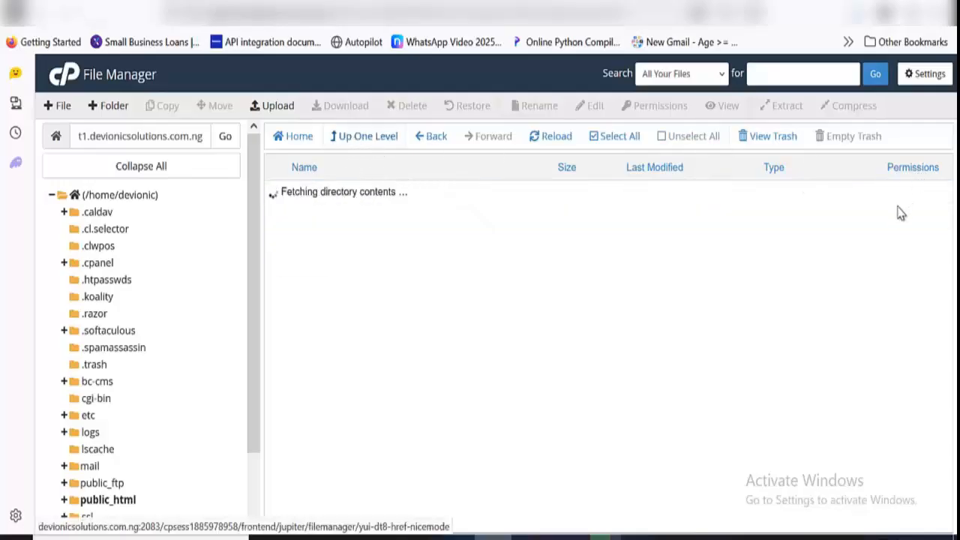
pyautogui.click(647, 3)
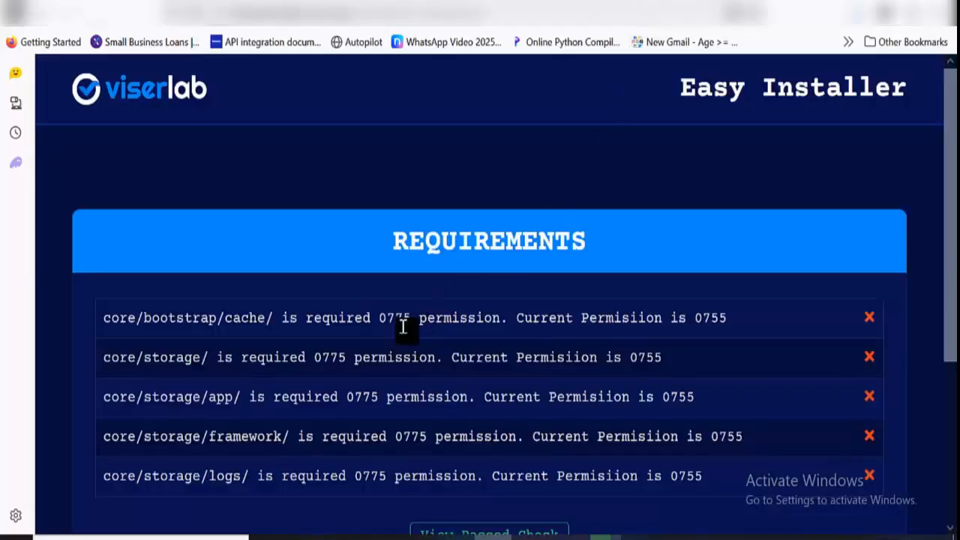
pyautogui.click(574, 3)
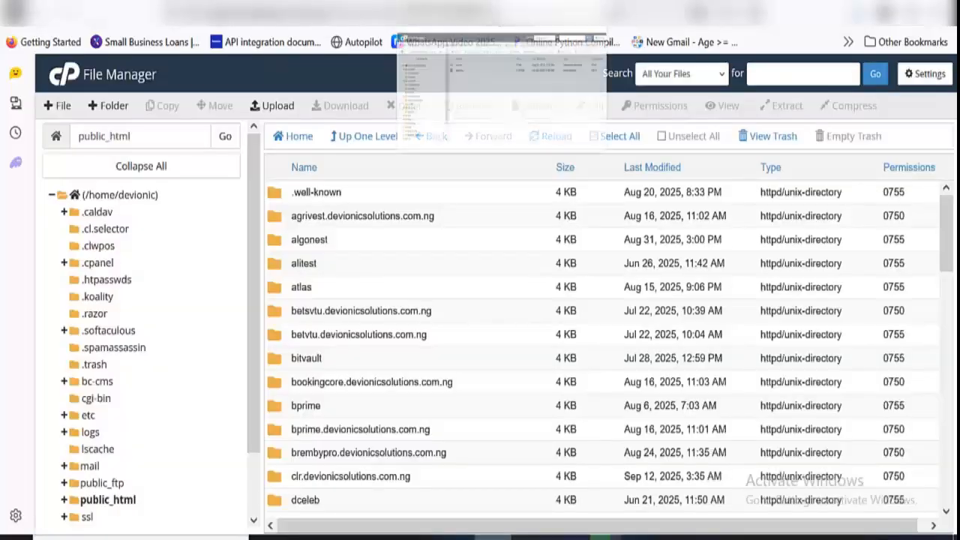
pyautogui.click(491, 3)
# Set the permissions of the cache folder in core/bootstrap to 0775
pyautogui.click(905, 193)
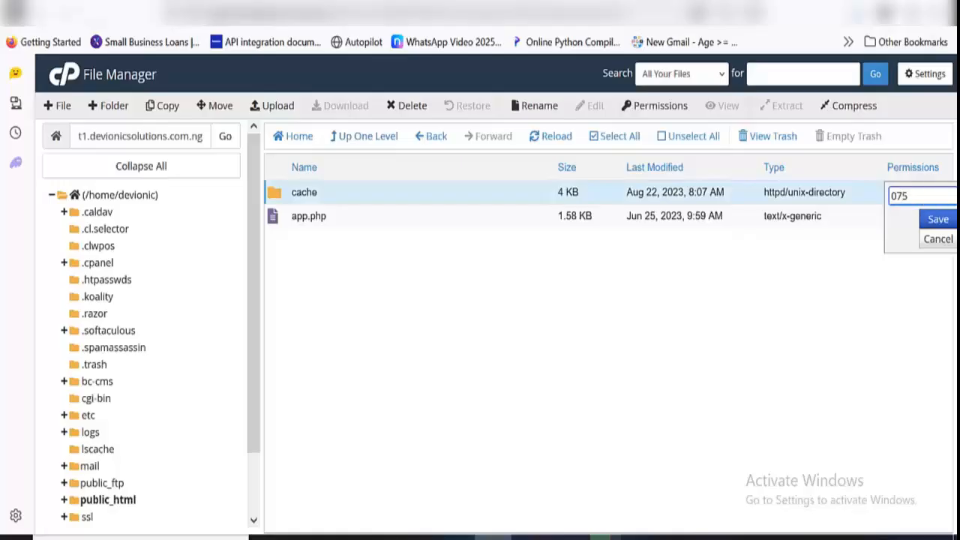
pyautogui.write('7')
pyautogui.click(938, 219)
# Check the installer's next requirement, return to the core folder and set its storage folder's permissions to 0775
pyautogui.click(577, 3)
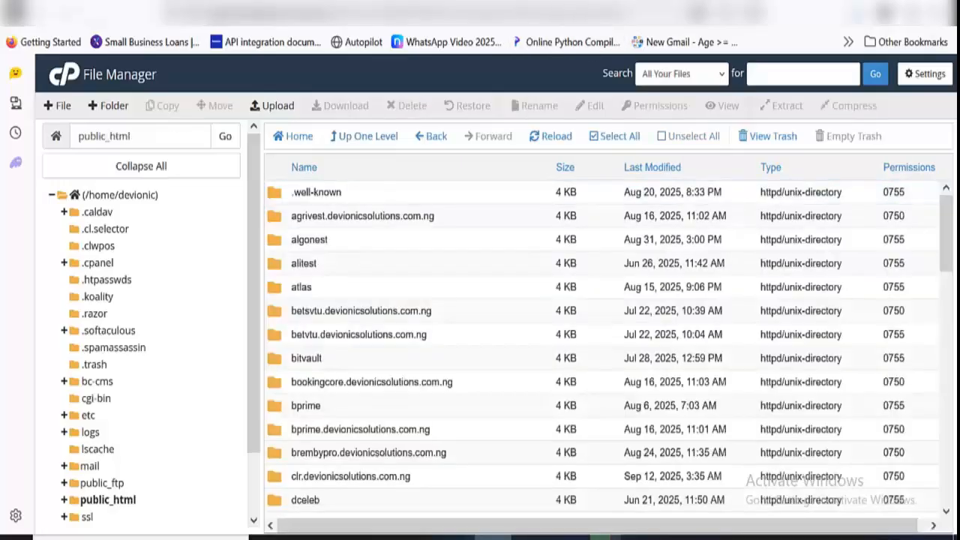
pyautogui.click(654, 4)
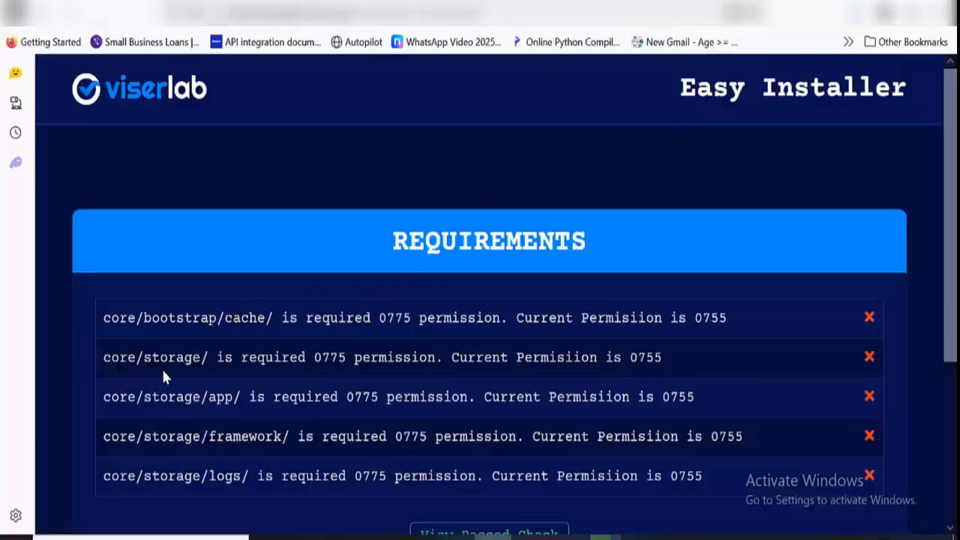
pyautogui.click(570, 4)
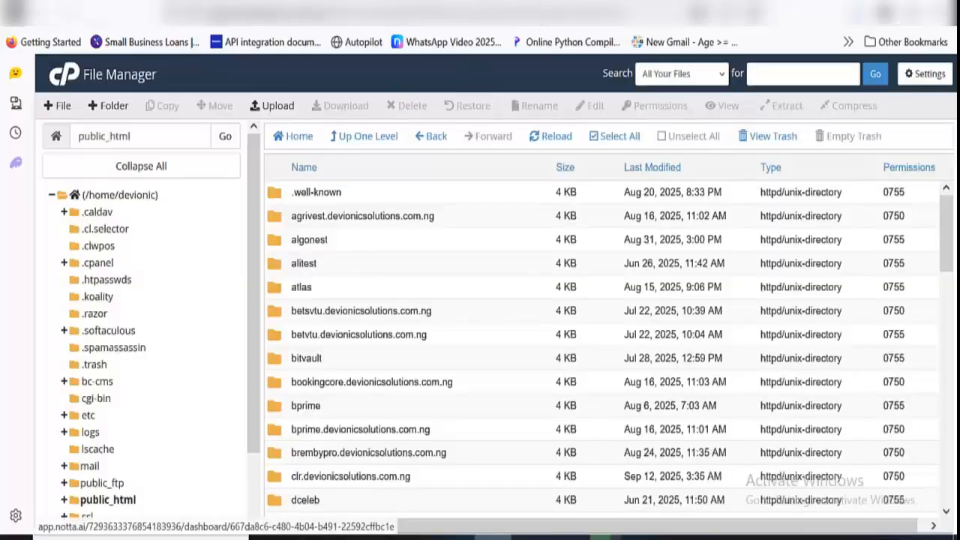
pyautogui.click(660, 4)
pyautogui.click(555, 9)
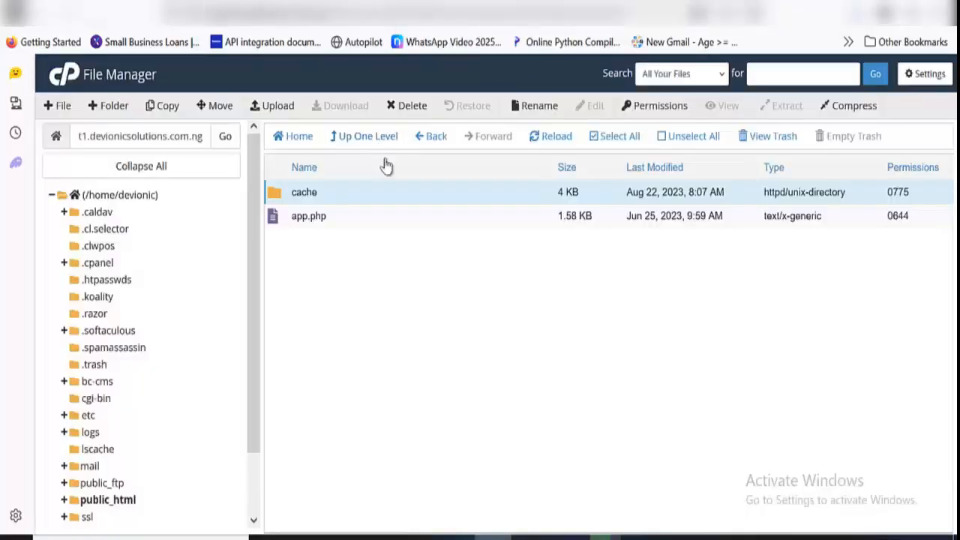
pyautogui.click(386, 148)
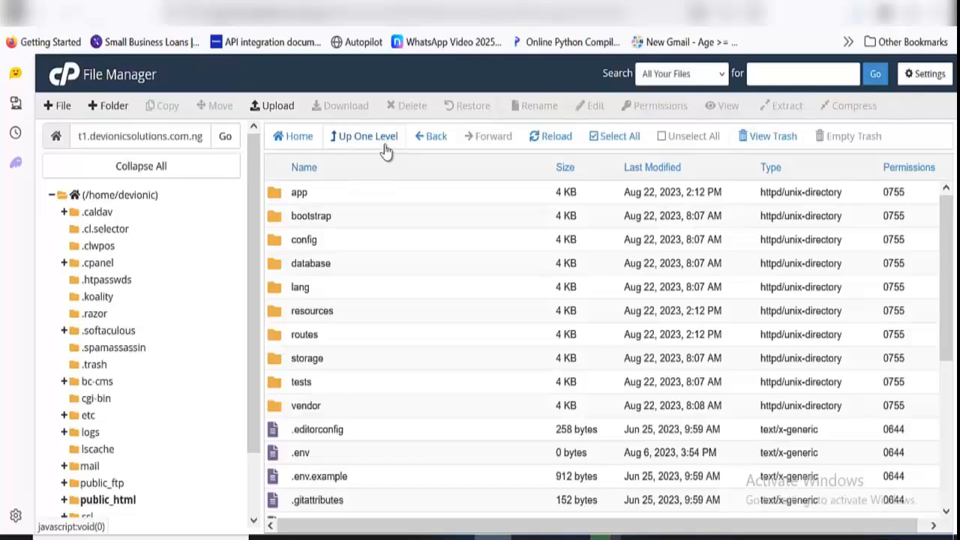
pyautogui.click(900, 361)
pyautogui.click(900, 360)
pyautogui.press('BackSpace')
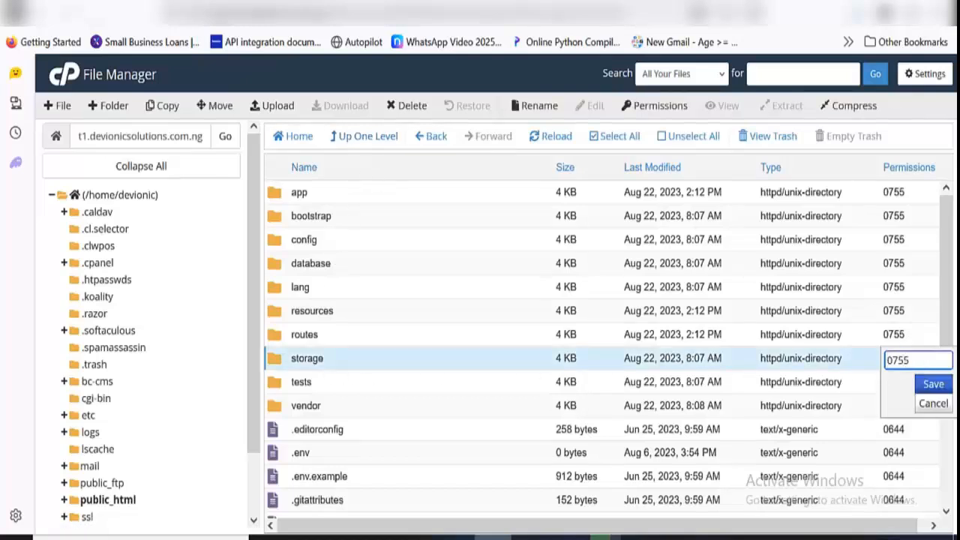
pyautogui.write('7')
pyautogui.click(944, 386)
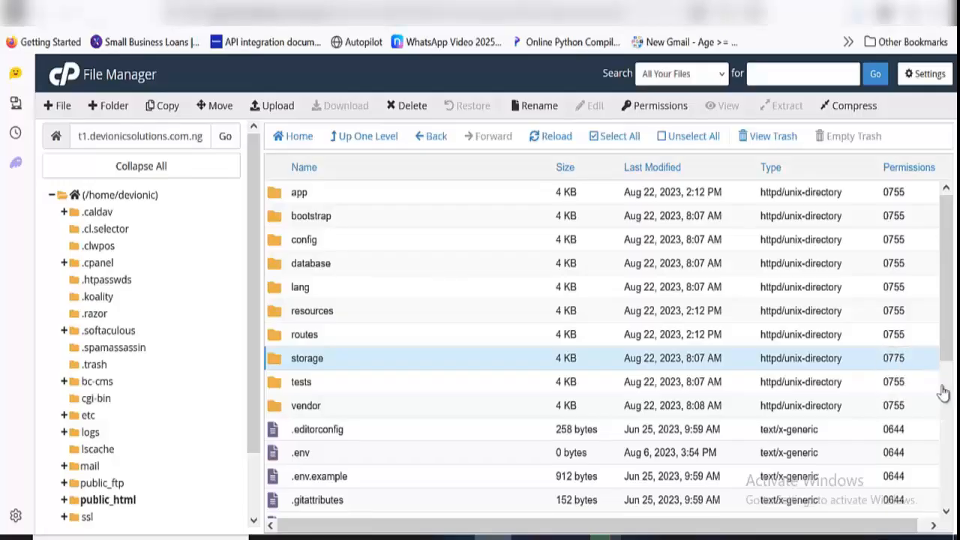
# Open the core/storage folder and set the permissions of its framework folder to 0775
pyautogui.click(587, 13)
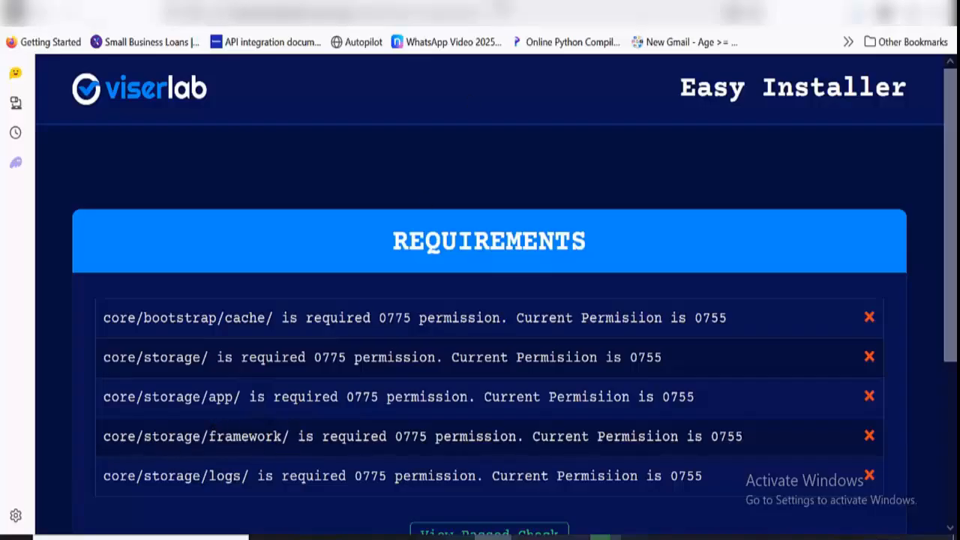
pyautogui.click(502, 11)
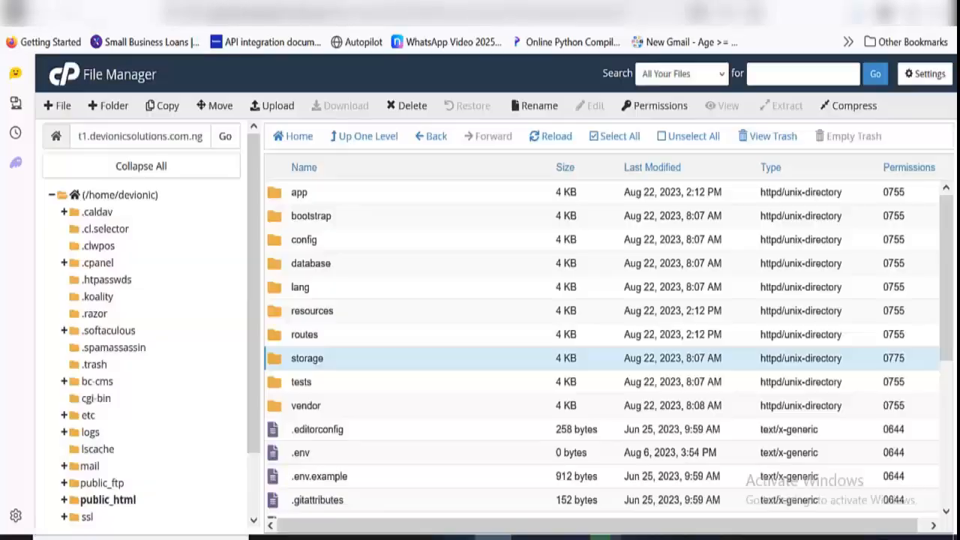
pyautogui.doubleClick(360, 359)
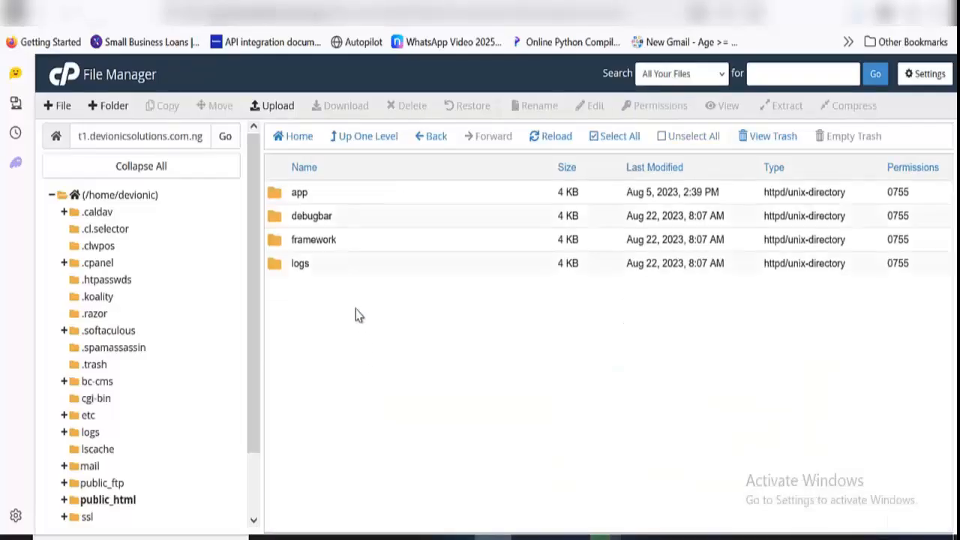
pyautogui.doubleClick(900, 242)
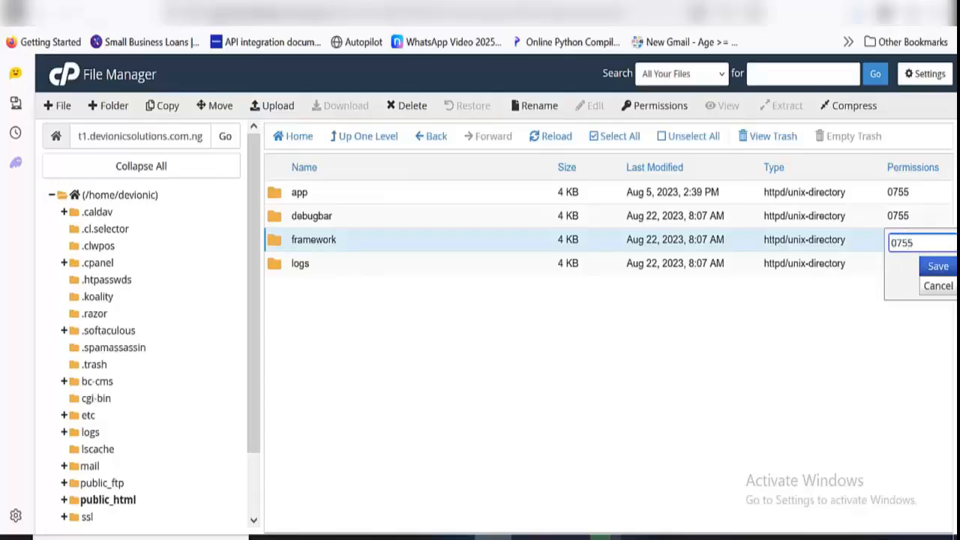
pyautogui.click(936, 267)
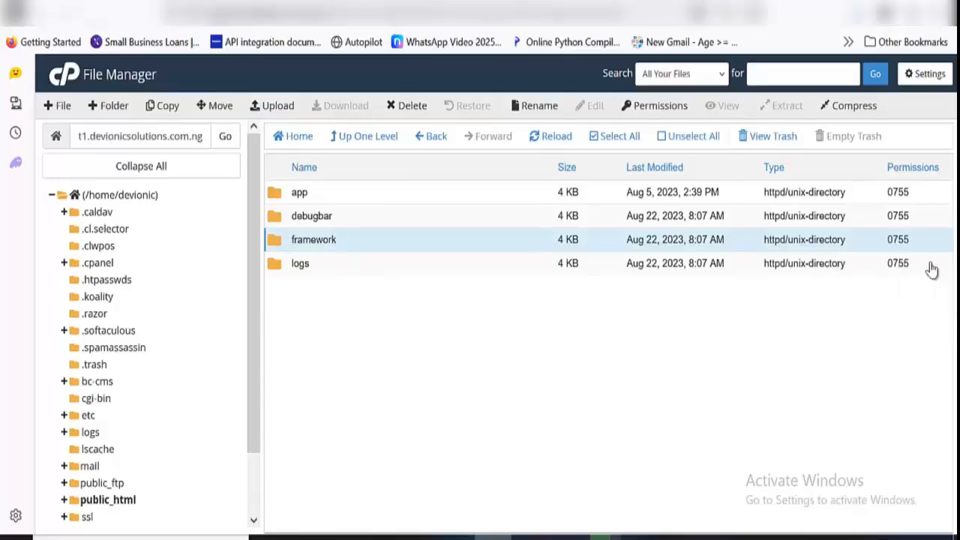
# Check the remaining installer requirements and set the permissions of the logs folder in core/storage to 0775
pyautogui.click(300, 3)
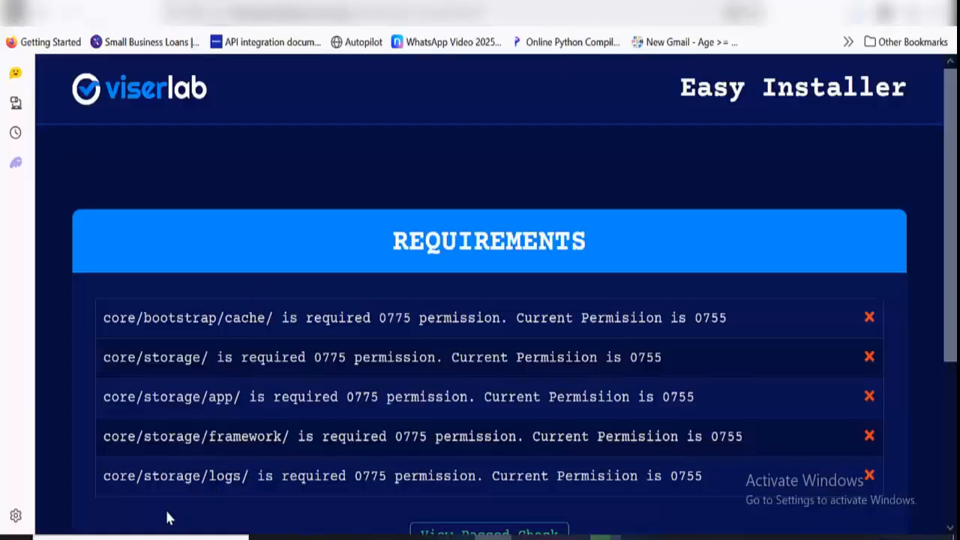
pyautogui.click(450, 3)
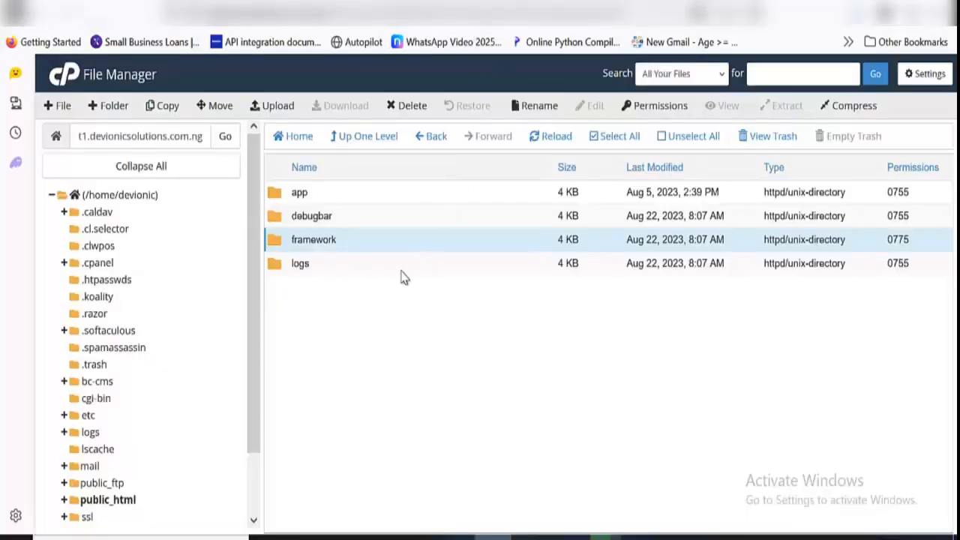
pyautogui.doubleClick(903, 263)
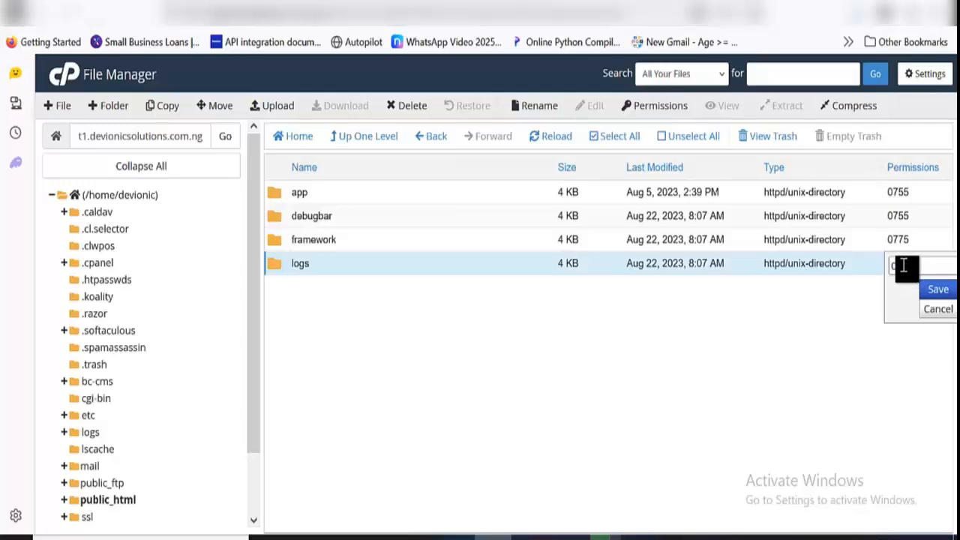
pyautogui.doubleClick(910, 265)
pyautogui.click(910, 265)
pyautogui.press('BackSpace')
pyautogui.write('7')
pyautogui.click(938, 289)
# Return to the installer and rerun its requirements check to review the folders that still need changing
pyautogui.click(528, 12)
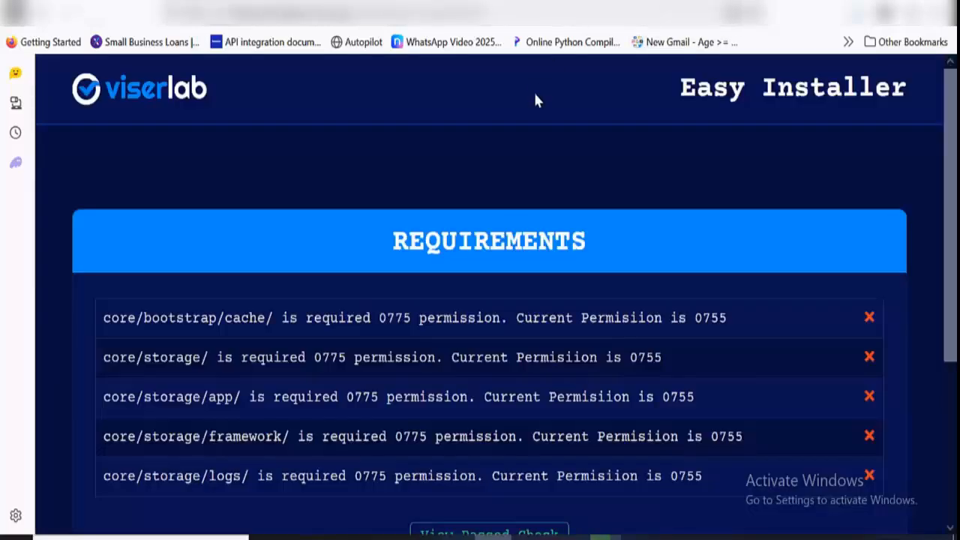
pyautogui.scroll(-3, 531, 225)
pyautogui.click(806, 408)
pyautogui.scroll(-5, 767, 377)
pyautogui.click(810, 359)
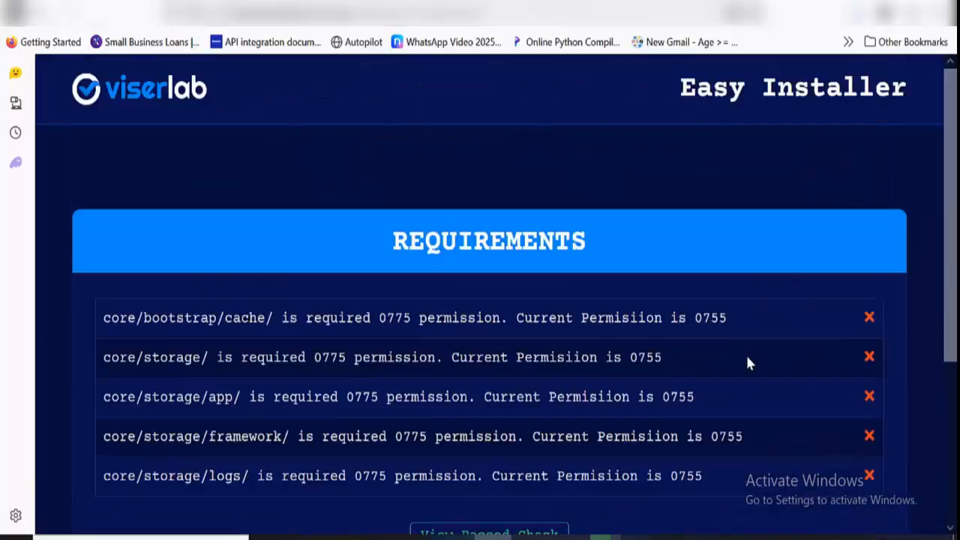
pyautogui.scroll(-1, 745, 360)
pyautogui.scroll(-1, 742, 363)
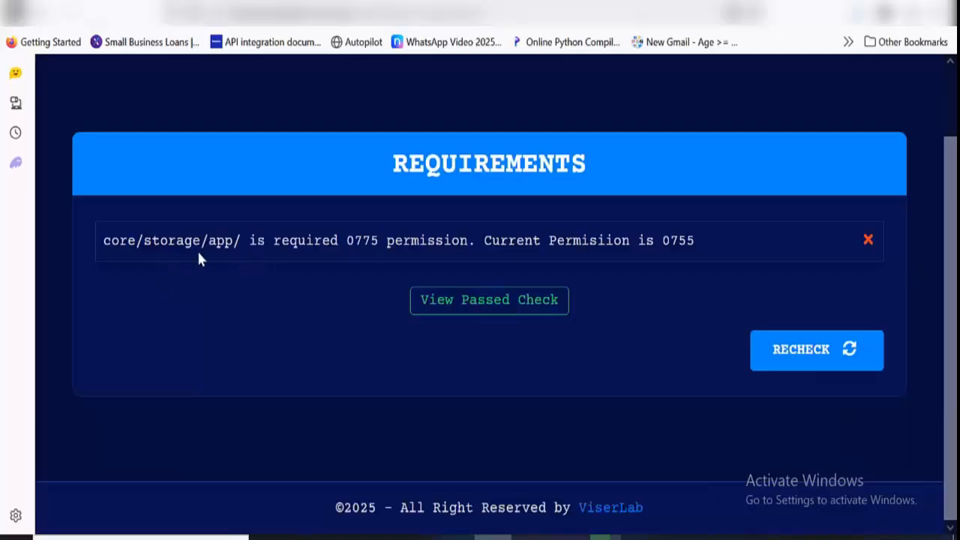
# Set the permissions of the app folder in core/storage to 0775 in File Manager
pyautogui.click(435, 2)
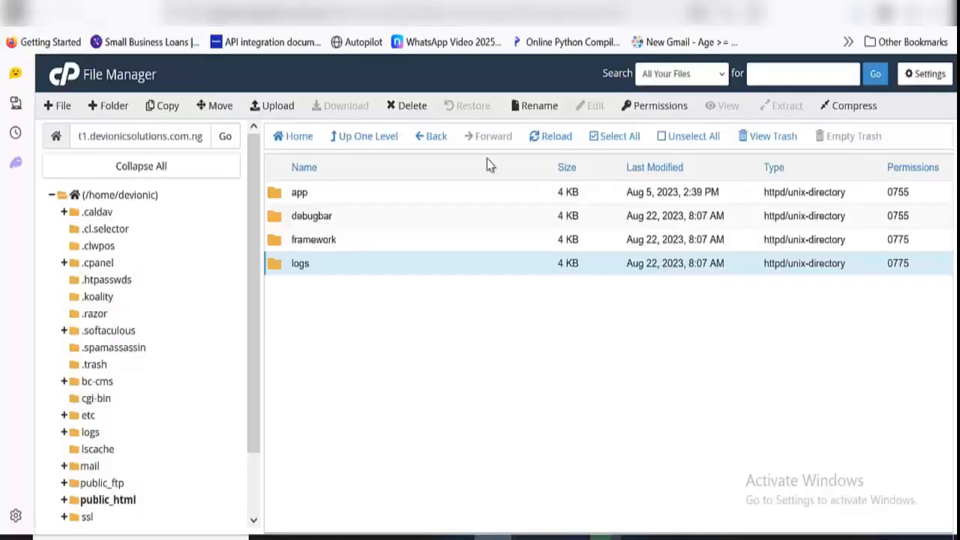
pyautogui.doubleClick(898, 192)
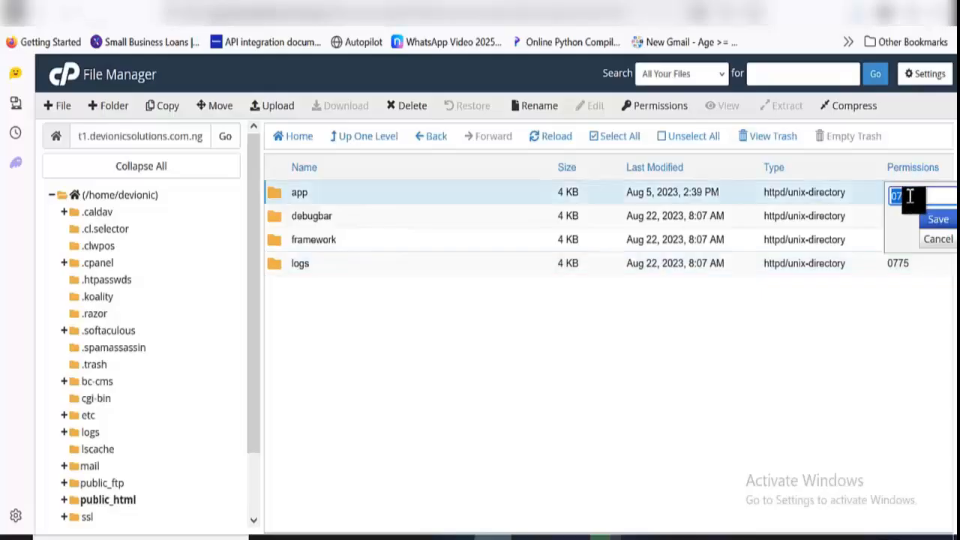
pyautogui.click(909, 196)
pyautogui.press('BackSpace')
pyautogui.write('7')
pyautogui.click(938, 222)
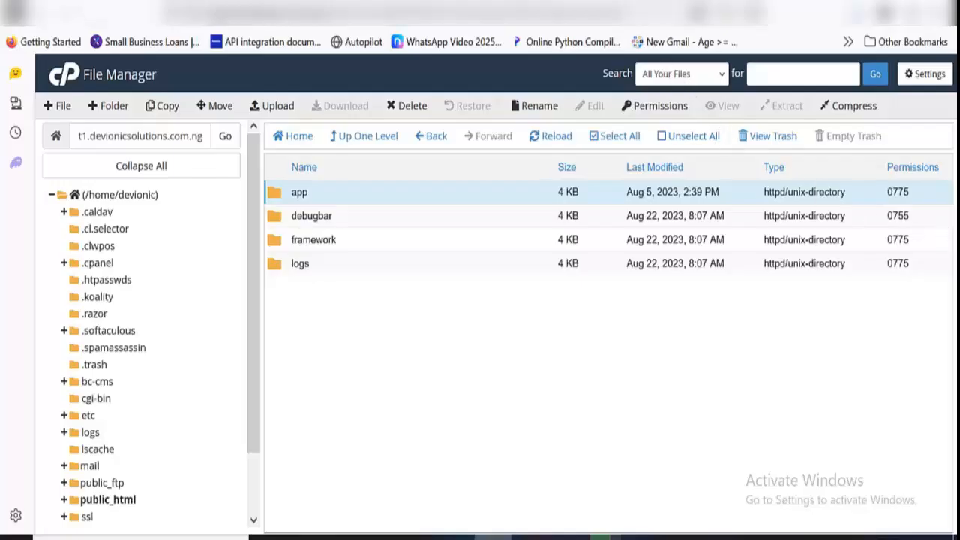
# Reload the installer's requirements page and proceed to the Information step
pyautogui.click(495, 3)
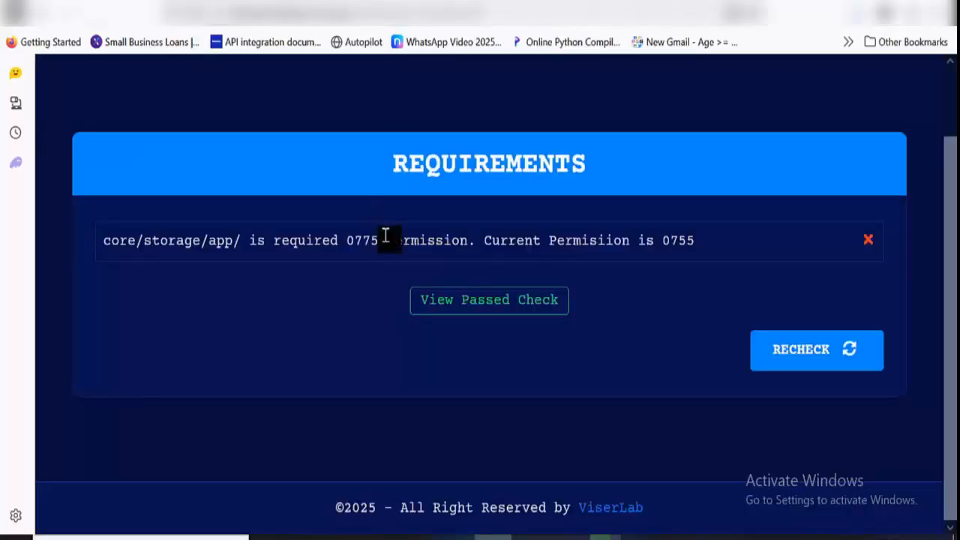
pyautogui.press('F5')
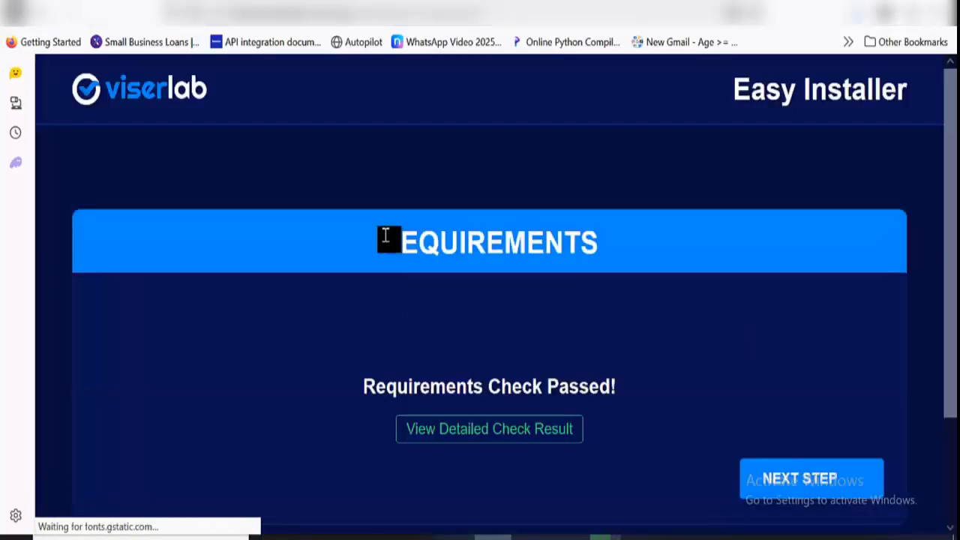
pyautogui.scroll(-1, 402, 286)
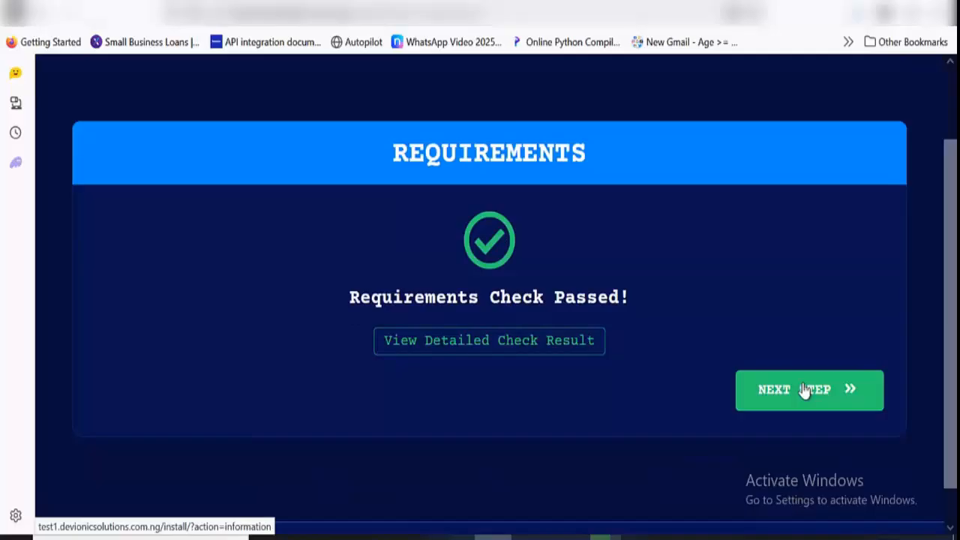
pyautogui.click(804, 390)
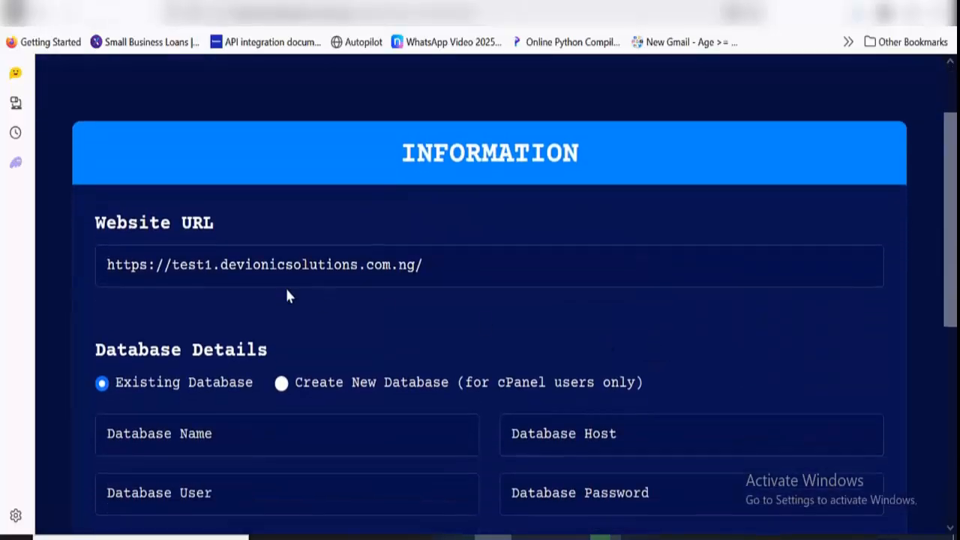
pyautogui.scroll(-1, 286, 296)
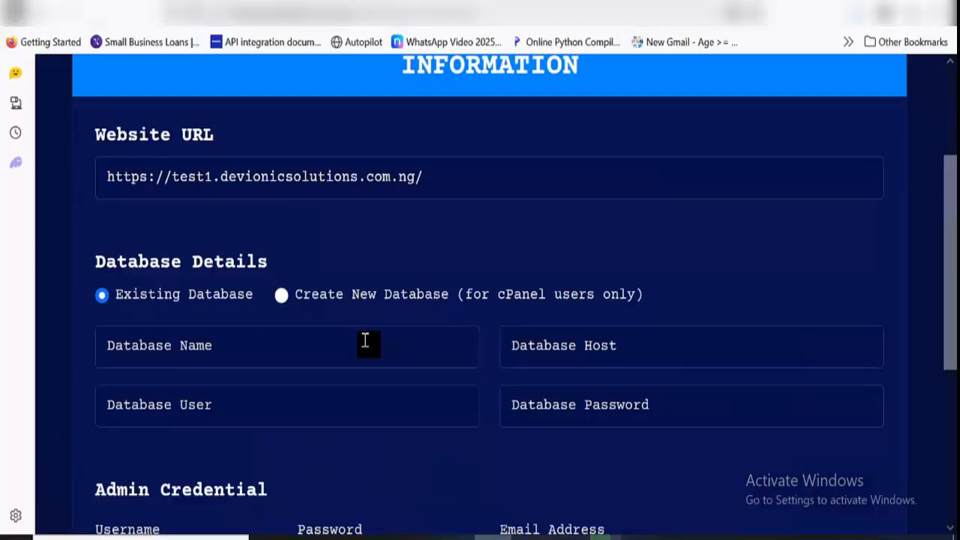
pyautogui.click(364, 341)
pyautogui.write('test1.devionicsolutions.com.ng')
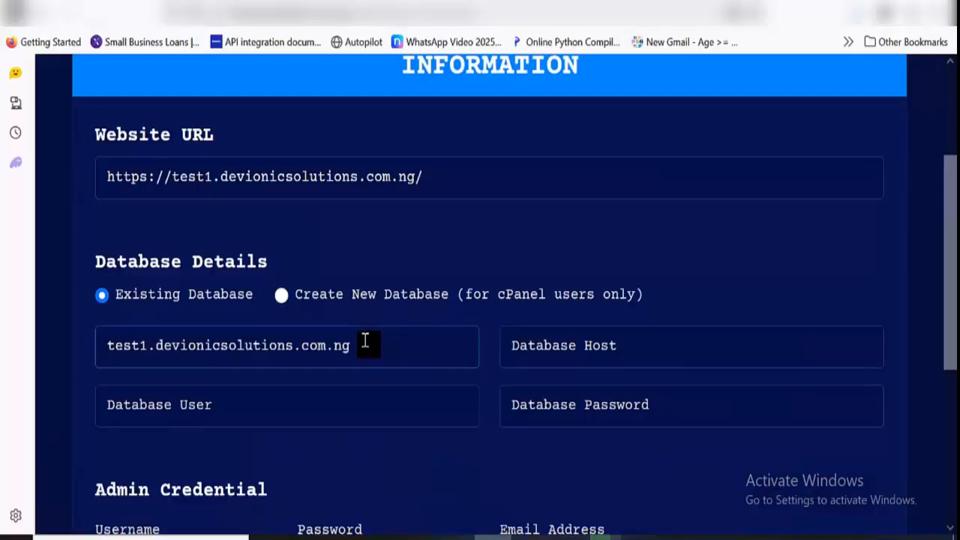
pyautogui.hotkey('ctrl', 'a')
pyautogui.press('BackSpace')
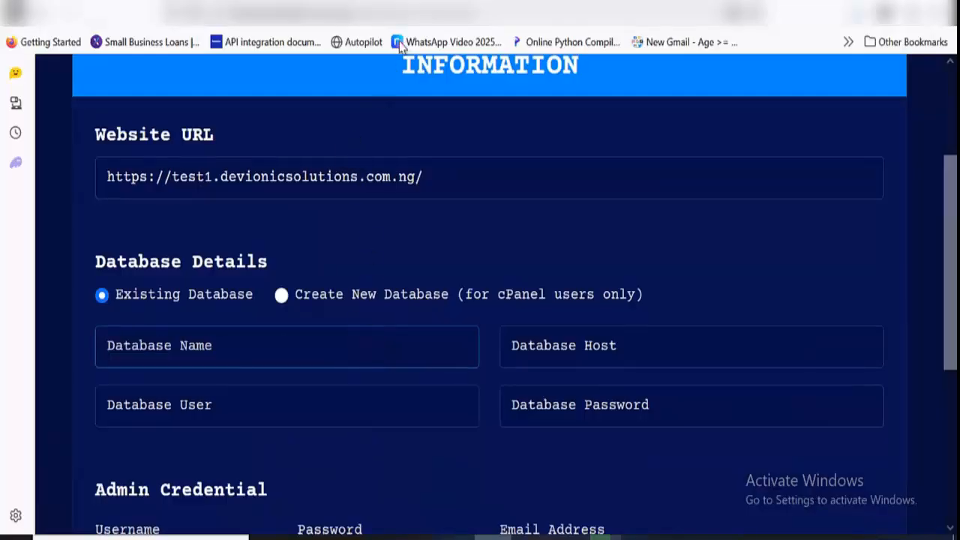
# Switch to cPanel, search its tools for php and open phpMyAdmin
pyautogui.click(369, 3)
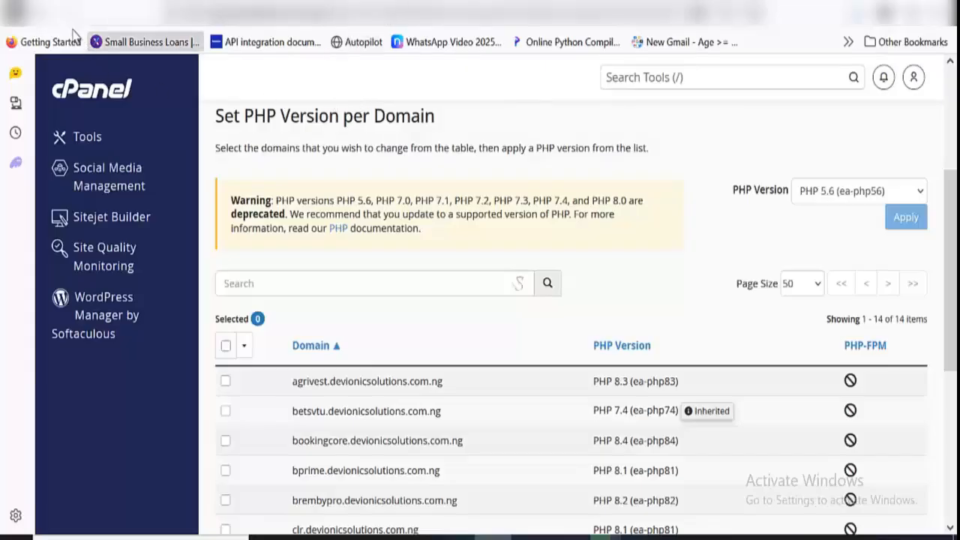
pyautogui.click(42, 12)
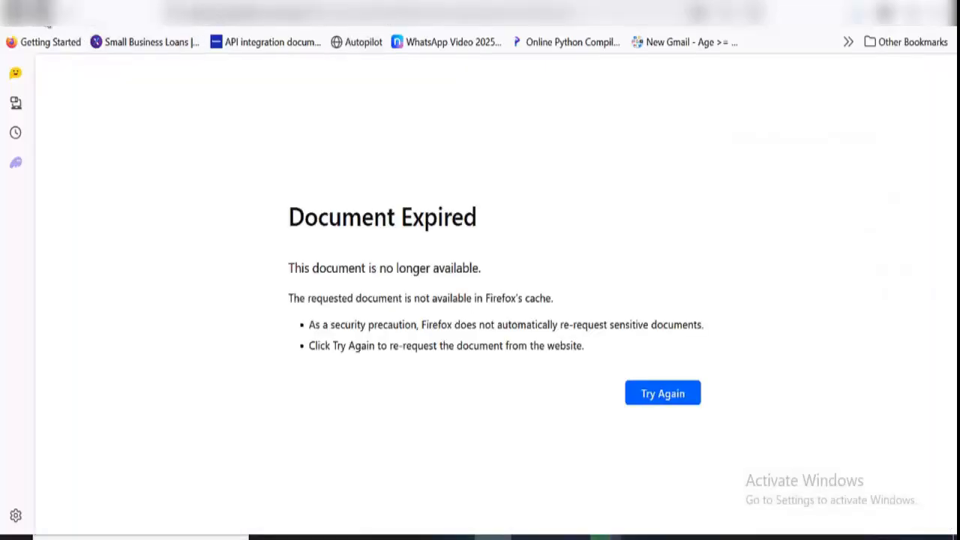
pyautogui.click(42, 14)
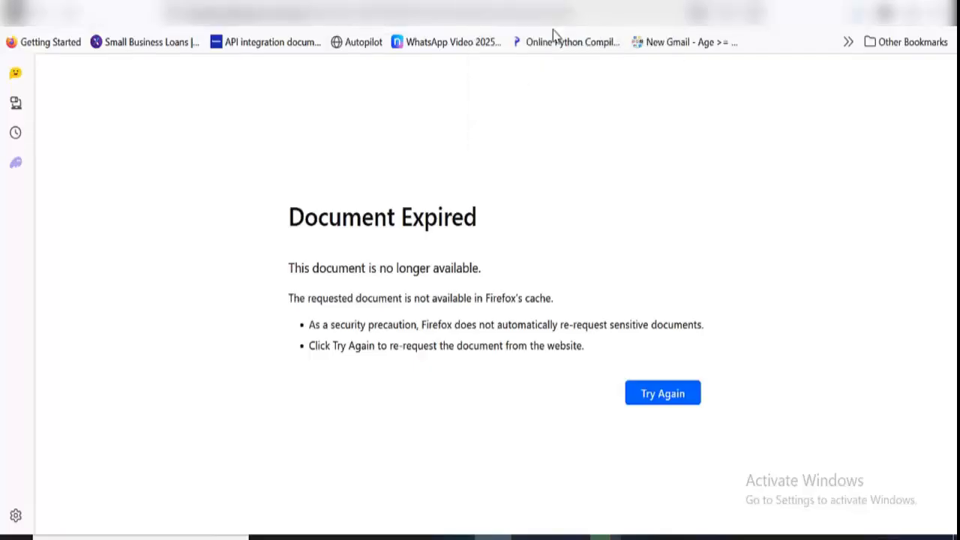
pyautogui.click(558, 3)
pyautogui.click(369, 3)
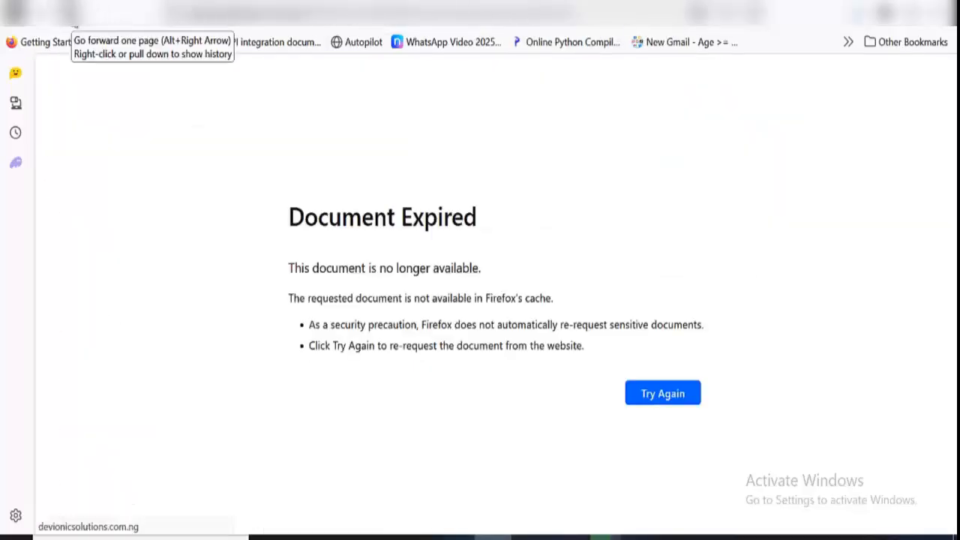
pyautogui.click(75, 21)
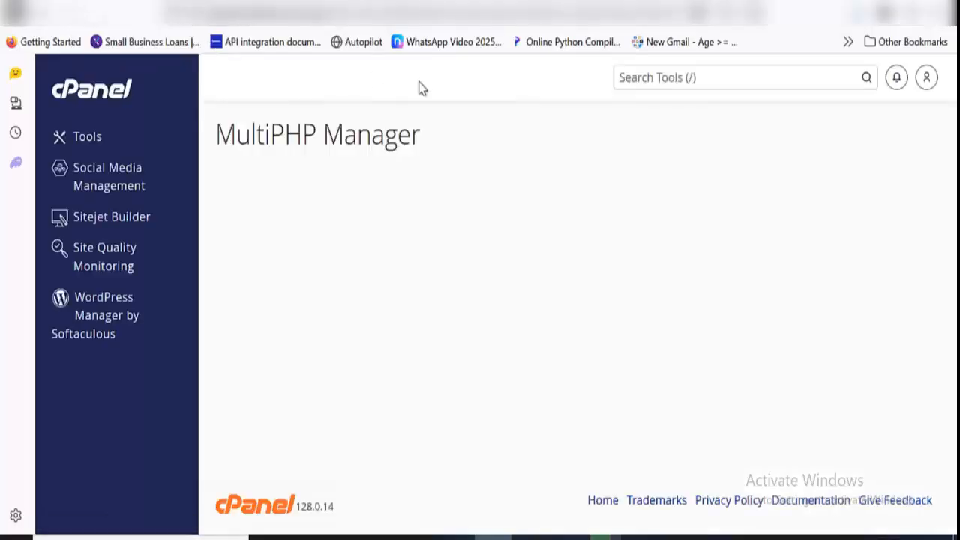
pyautogui.click(673, 87)
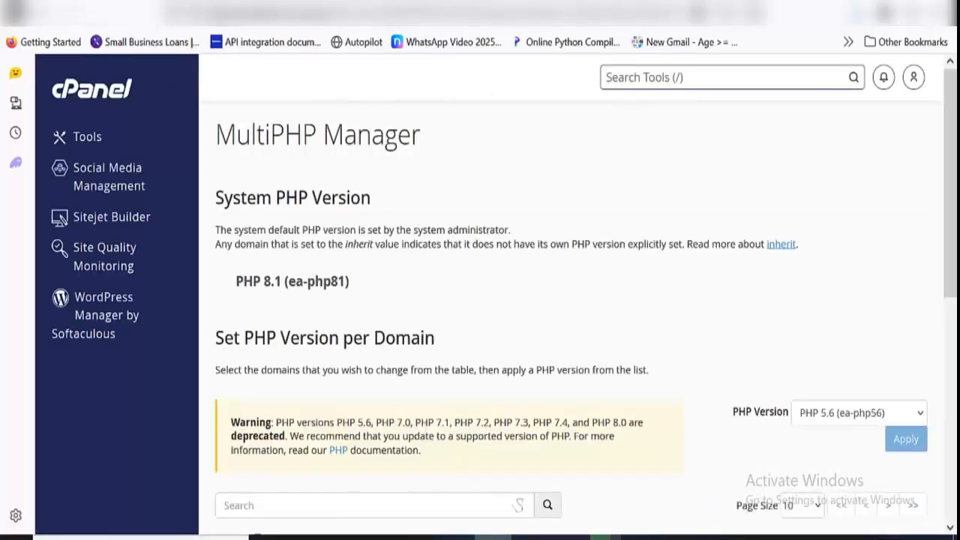
pyautogui.write('php')
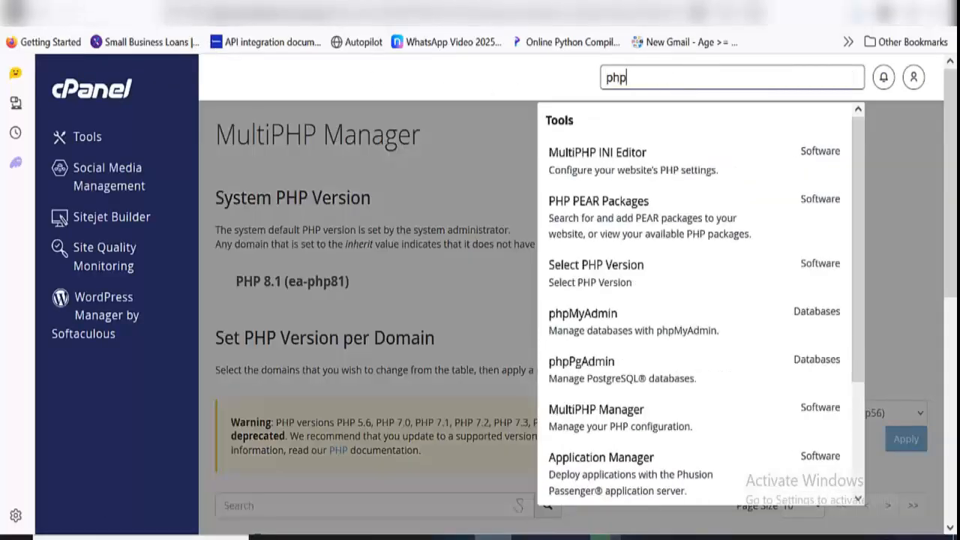
pyautogui.click(614, 321)
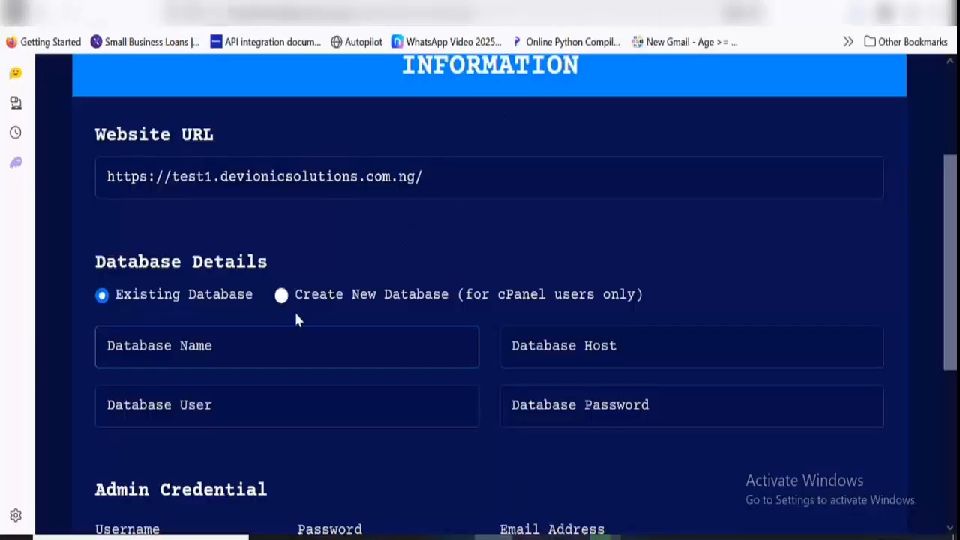
# Enter localhost as the database host in the installer's database details
pyautogui.click(551, 358)
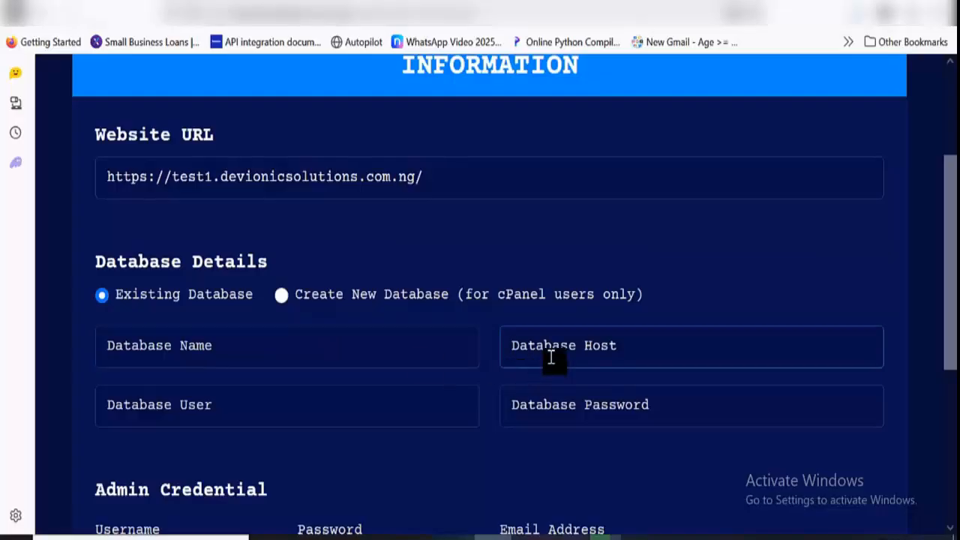
pyautogui.write('locl')
pyautogui.press('BackSpace')
pyautogui.press('BackSpace')
pyautogui.press('BackSpace')
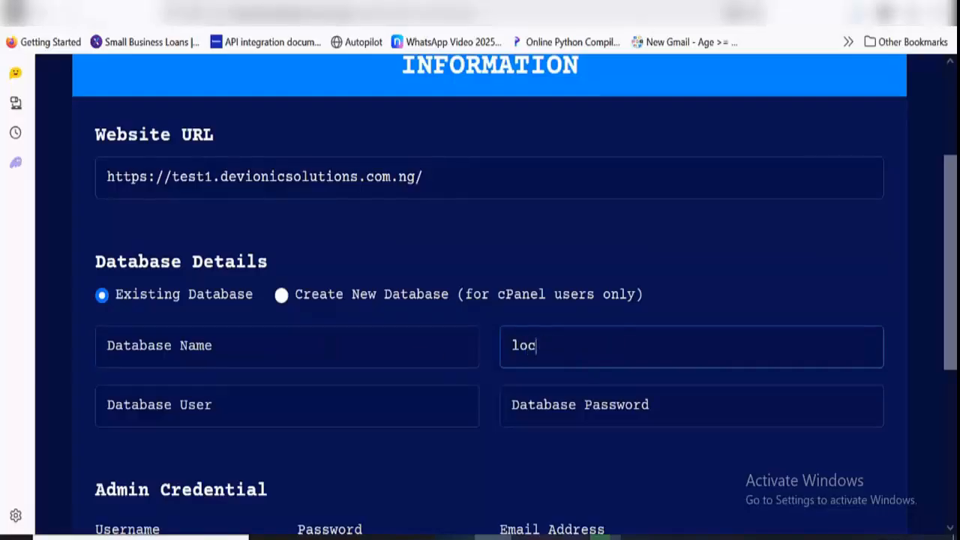
# Copy the devionic_rapidloan name from phpMyAdmin into the installer's database name and user, and fill in the database password
pyautogui.click(559, 377)
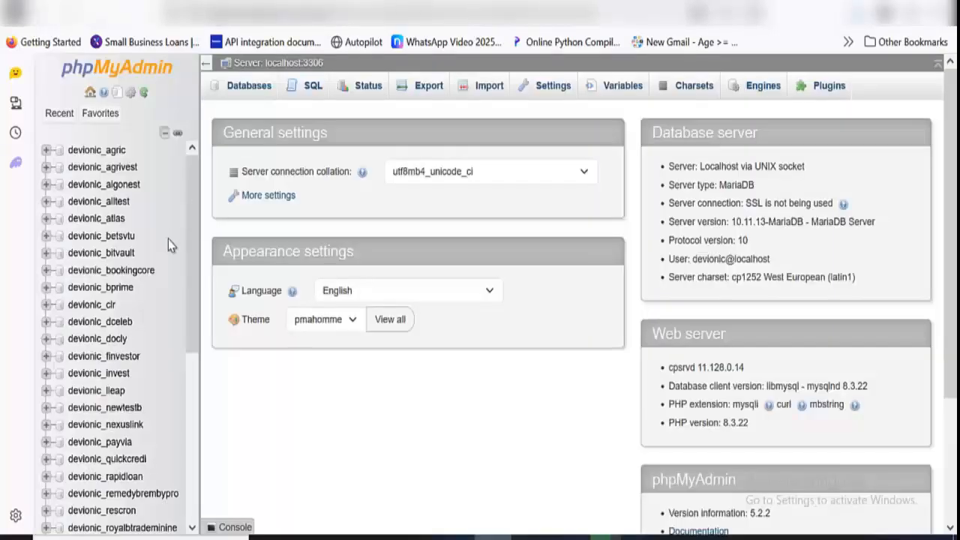
pyautogui.scroll(-4, 83, 330)
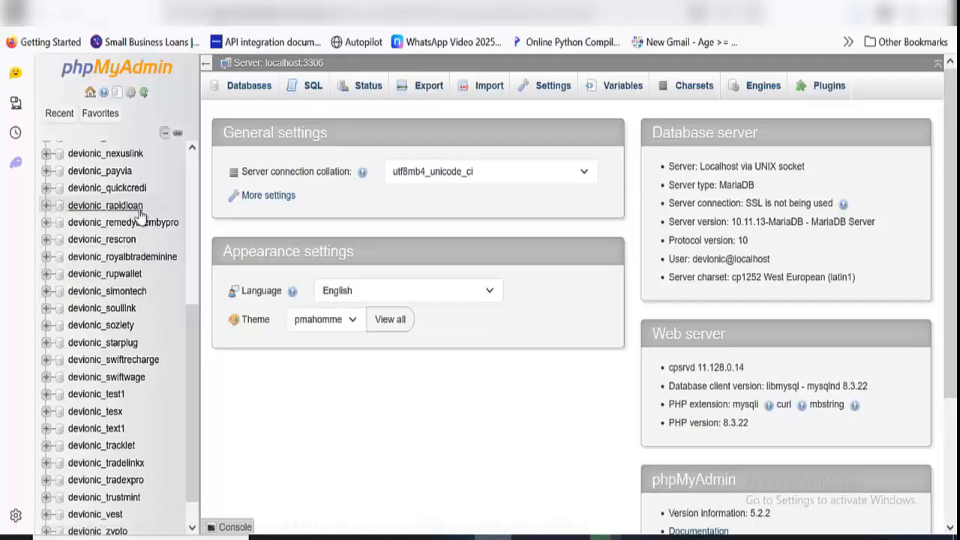
pyautogui.moveTo(142, 207); pyautogui.dragTo(72, 202)
pyautogui.hotkey('ctrl', 'c')
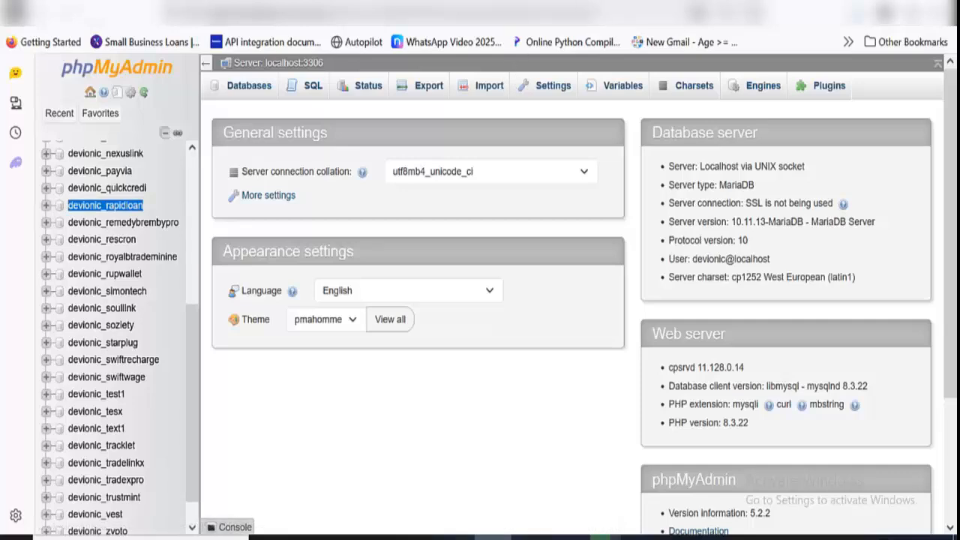
pyautogui.click(572, 24)
pyautogui.click(214, 341)
pyautogui.hotkey('ctrl', 'v')
pyautogui.click(235, 390)
pyautogui.hotkey('ctrl', 'v')
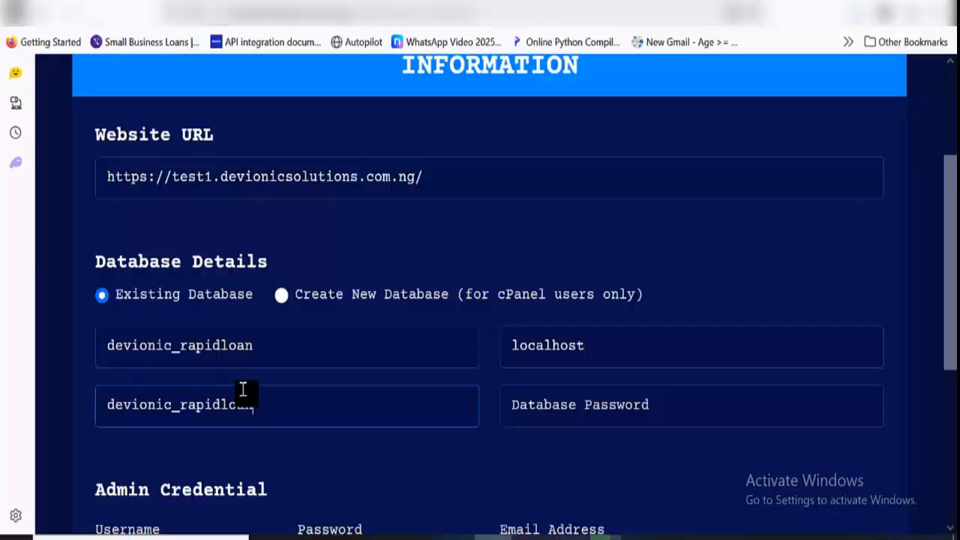
pyautogui.click(564, 393)
pyautogui.hotkey('ctrl', 'v')
# Fill in the admin credentials with the username admin, the admin password and the admin email address
pyautogui.scroll(-3, 552, 394)
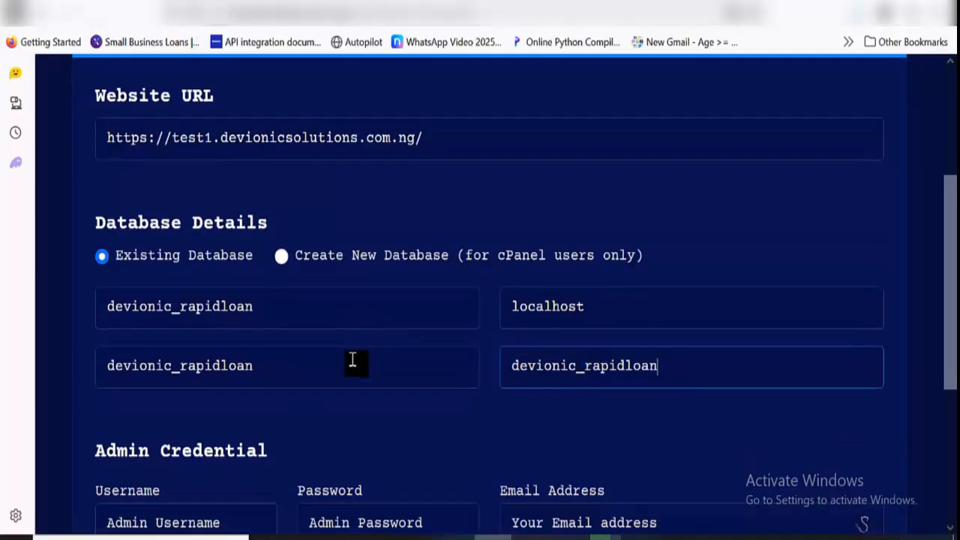
pyautogui.click(248, 390)
pyautogui.write('admin')
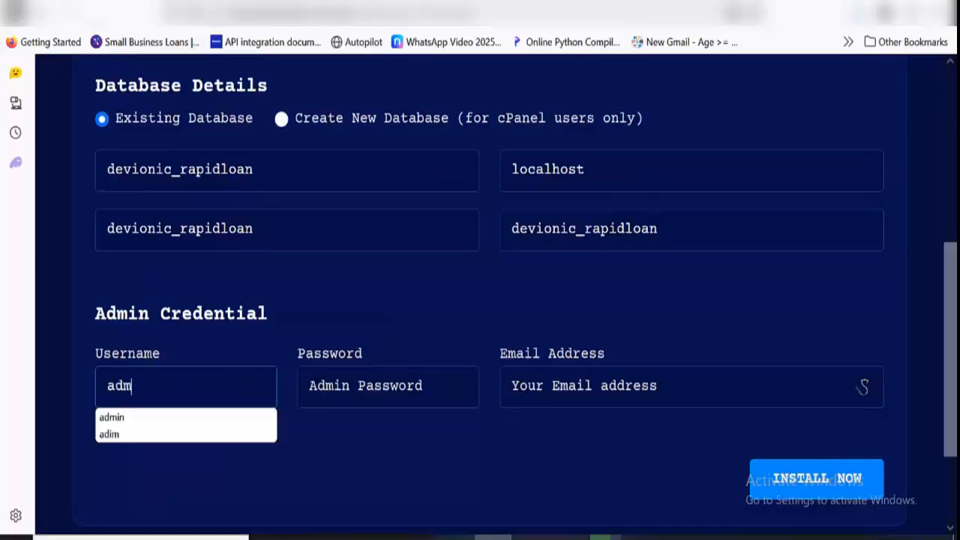
pyautogui.click(345, 404)
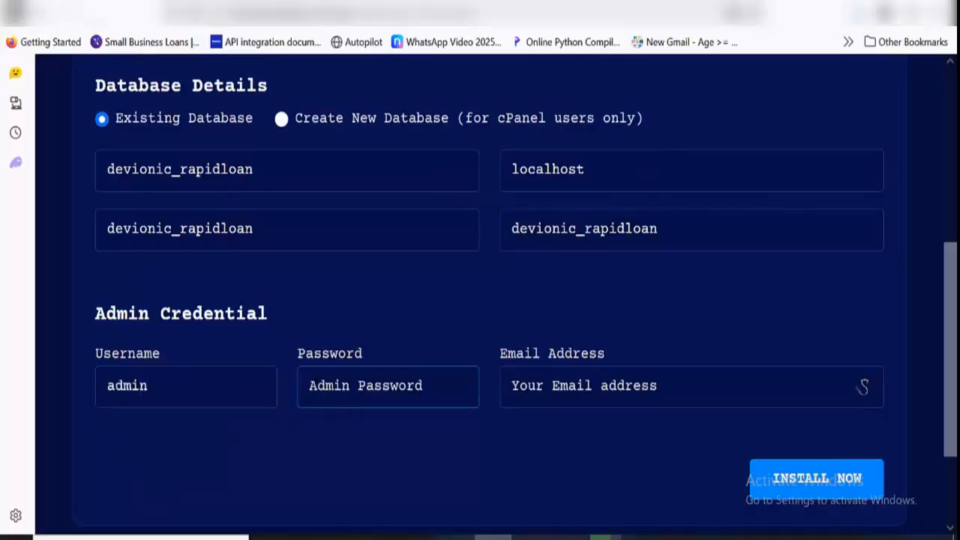
pyautogui.write('123456')
pyautogui.click(607, 391)
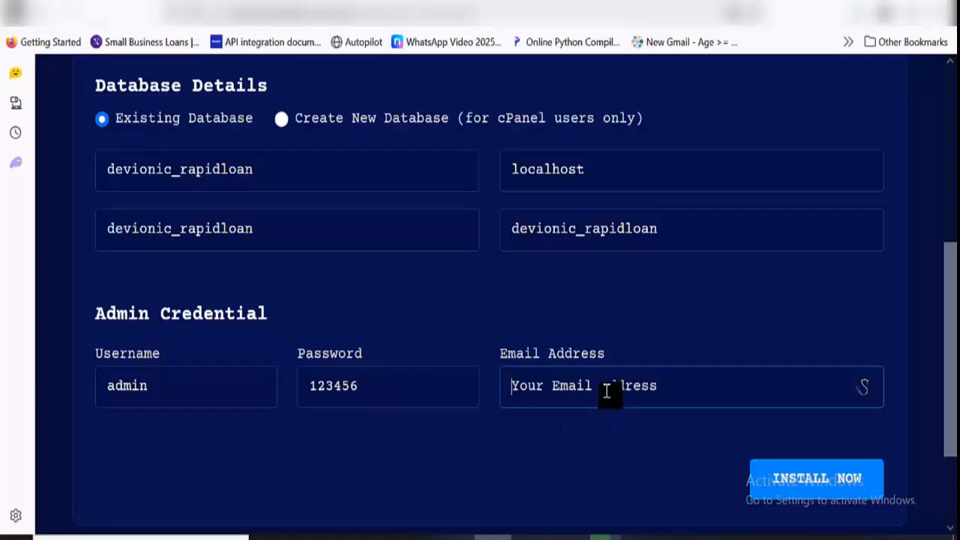
pyautogui.write('admin')
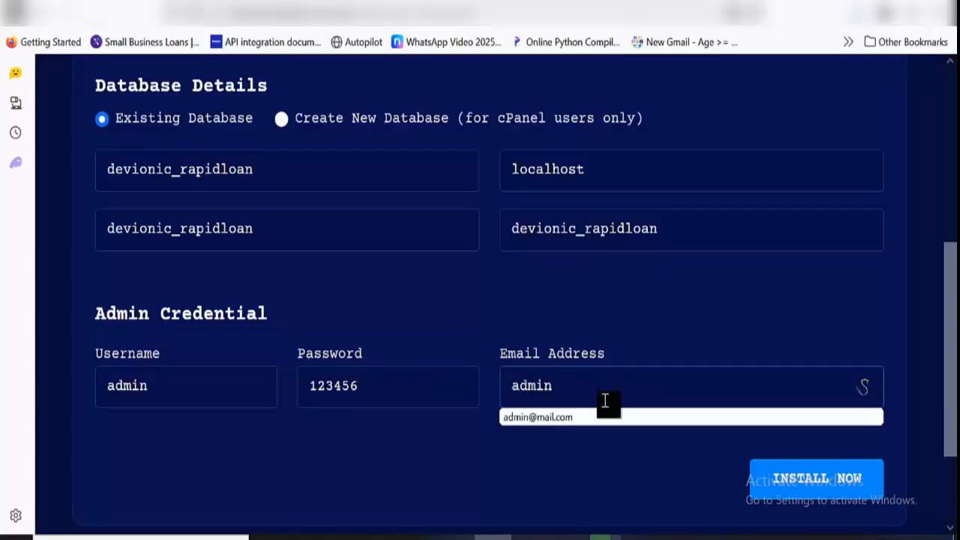
pyautogui.click(603, 418)
# Review the entered database and admin details, start the installation and look over the result page
pyautogui.scroll(1, 601, 426)
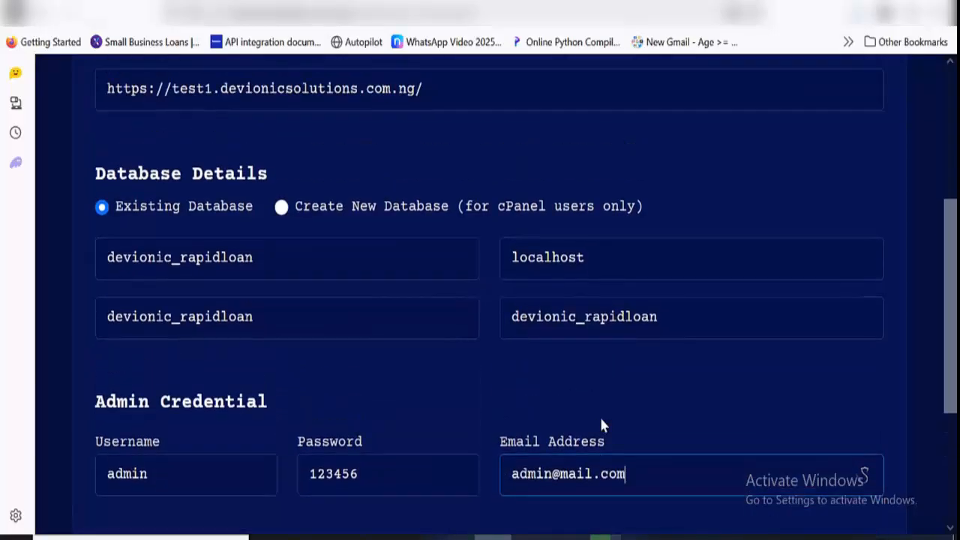
pyautogui.scroll(-3, 601, 425)
pyautogui.click(796, 366)
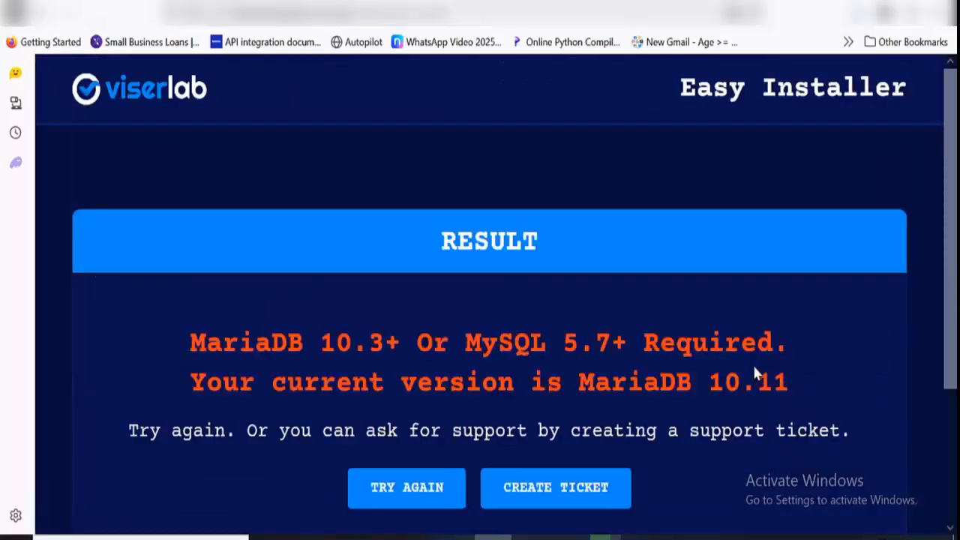
pyautogui.scroll(-3, 666, 367)
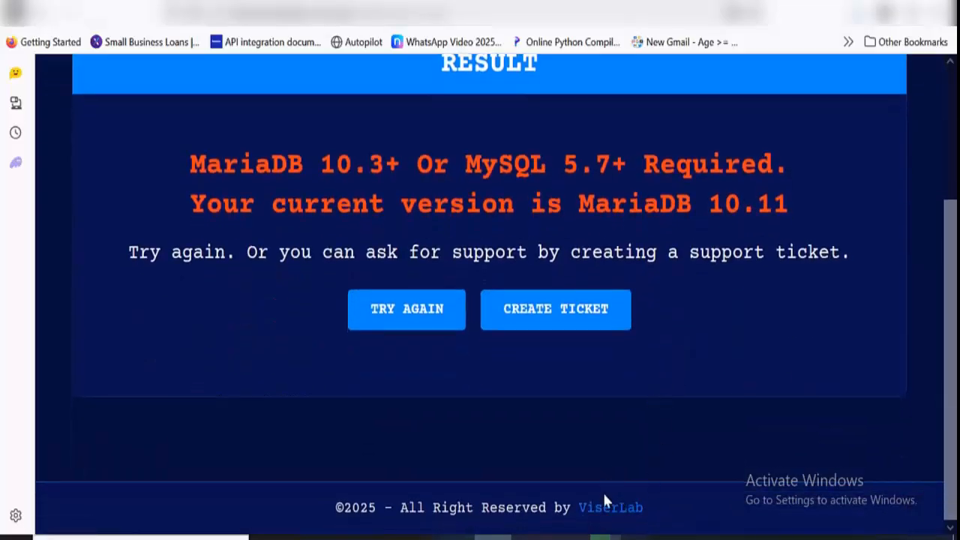
pyautogui.click(605, 537)
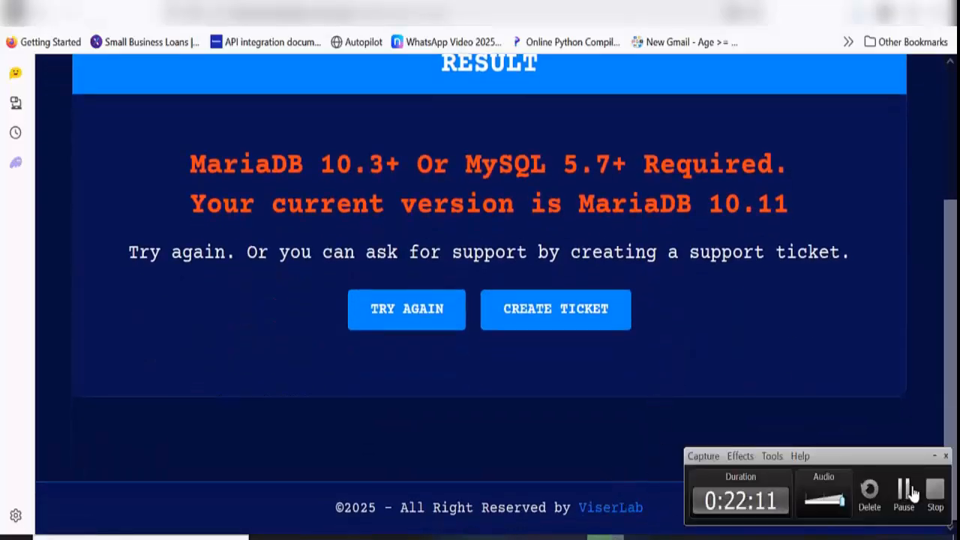
pyautogui.click(904, 492)
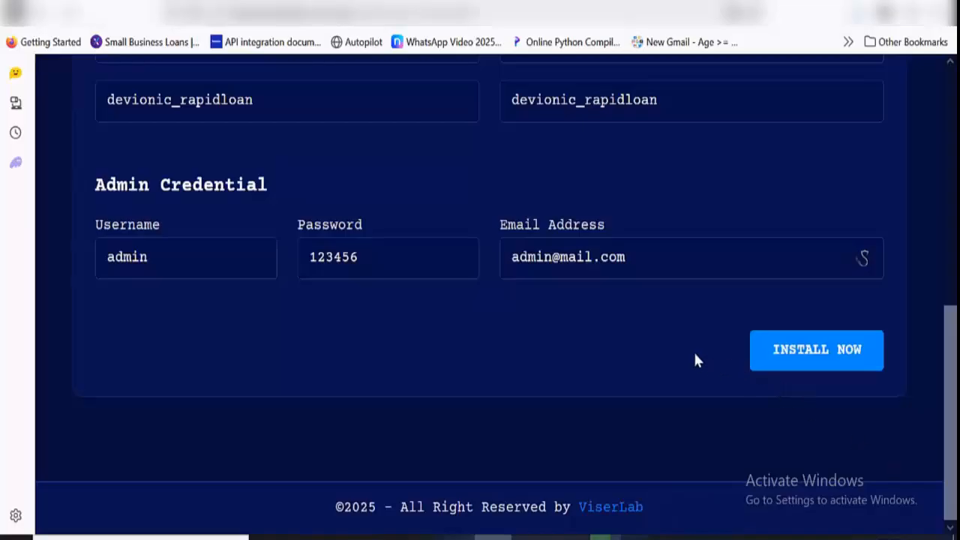
pyautogui.scroll(2, 615, 307)
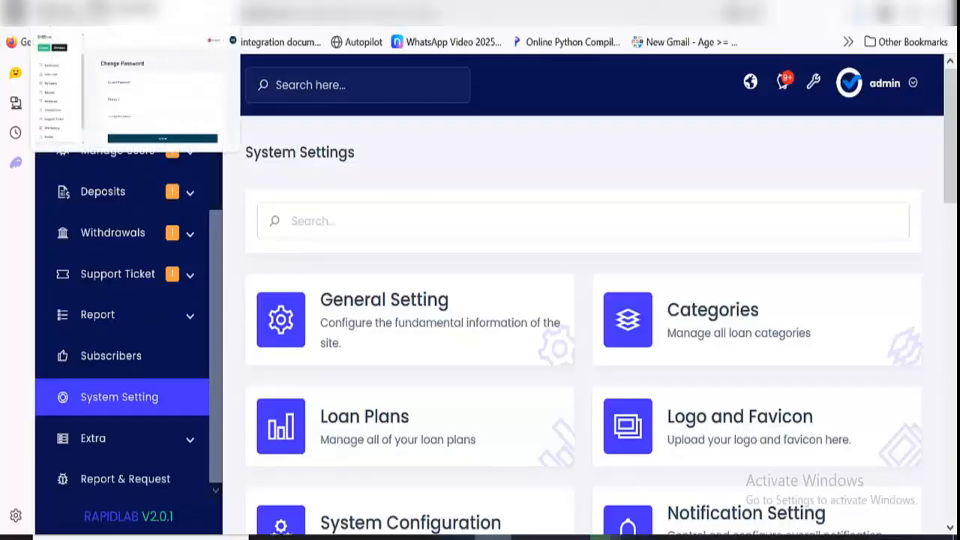
pyautogui.click(95, 12)
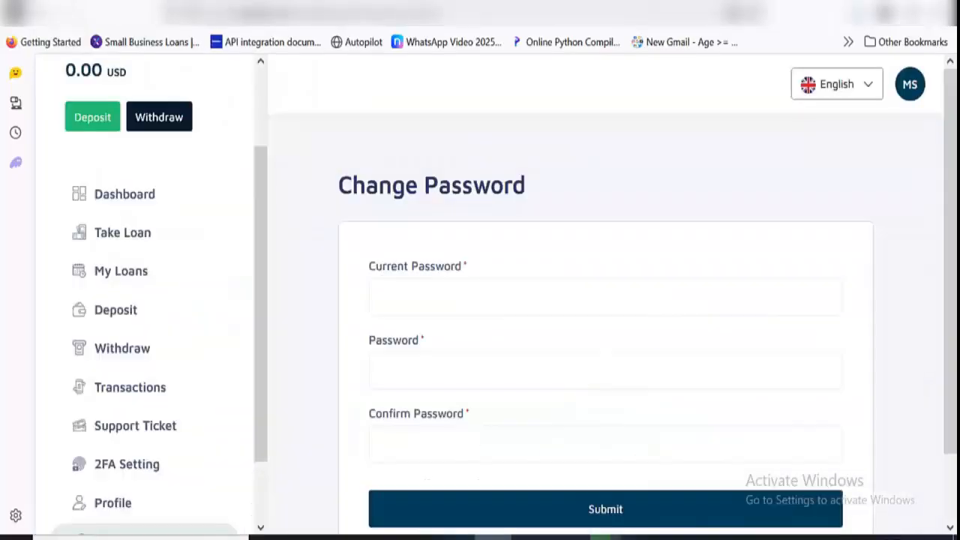
pyautogui.click(685, 12)
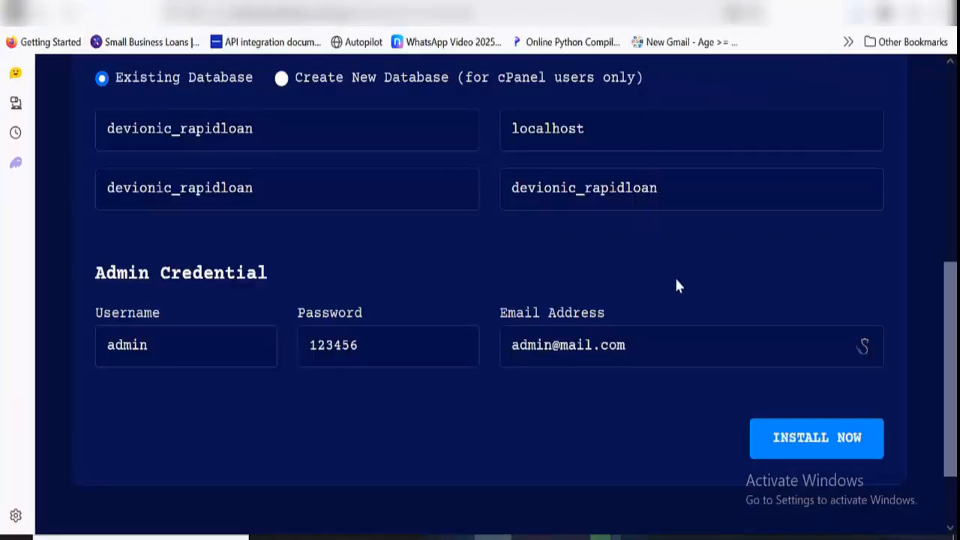